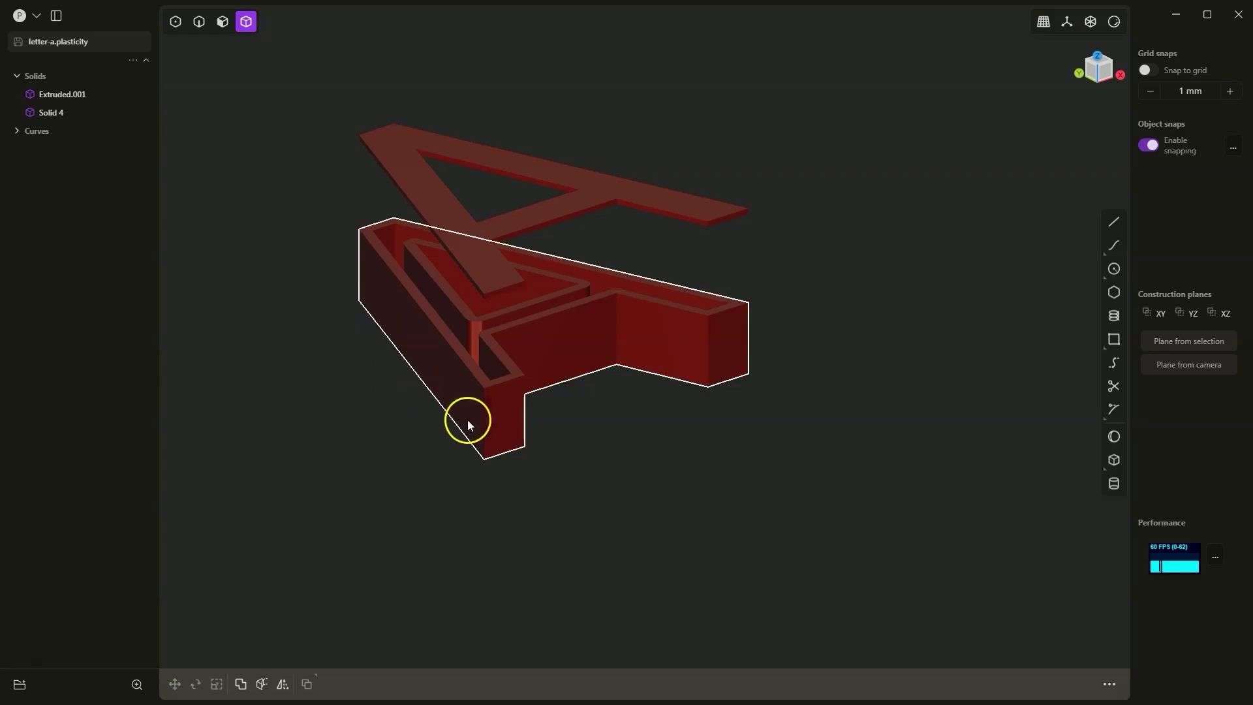
Create a new empty file, clearing the current scene, and turn on the viewport overlays
mouse_move(635, 372)
middle_mouse_down()
mouse_move(605, 307)
mouse_move(573, 291)
mouse_move(556, 310)
mouse_move(520, 312)
mouse_move(520, 296)
mouse_move(546, 301)
mouse_move(615, 373)
mouse_move(655, 385)
mouse_move(629, 379)
middle_mouse_up()
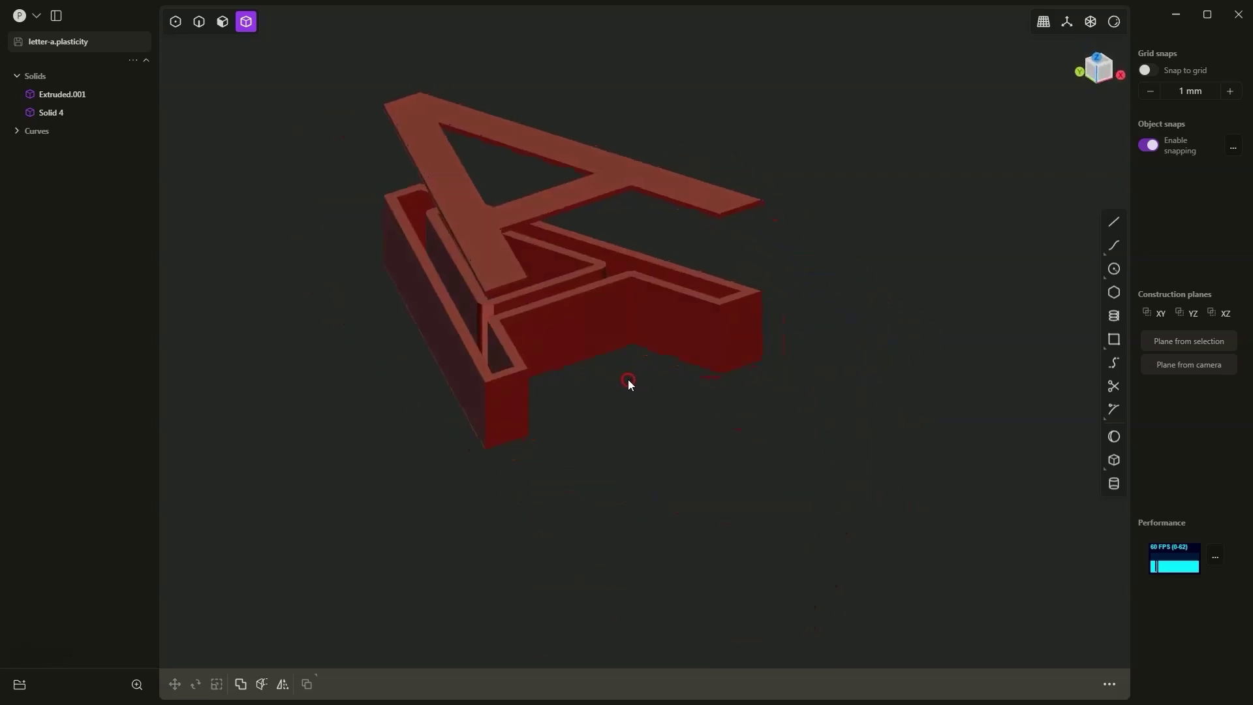
left_click(273, 252)
left_click(37, 16)
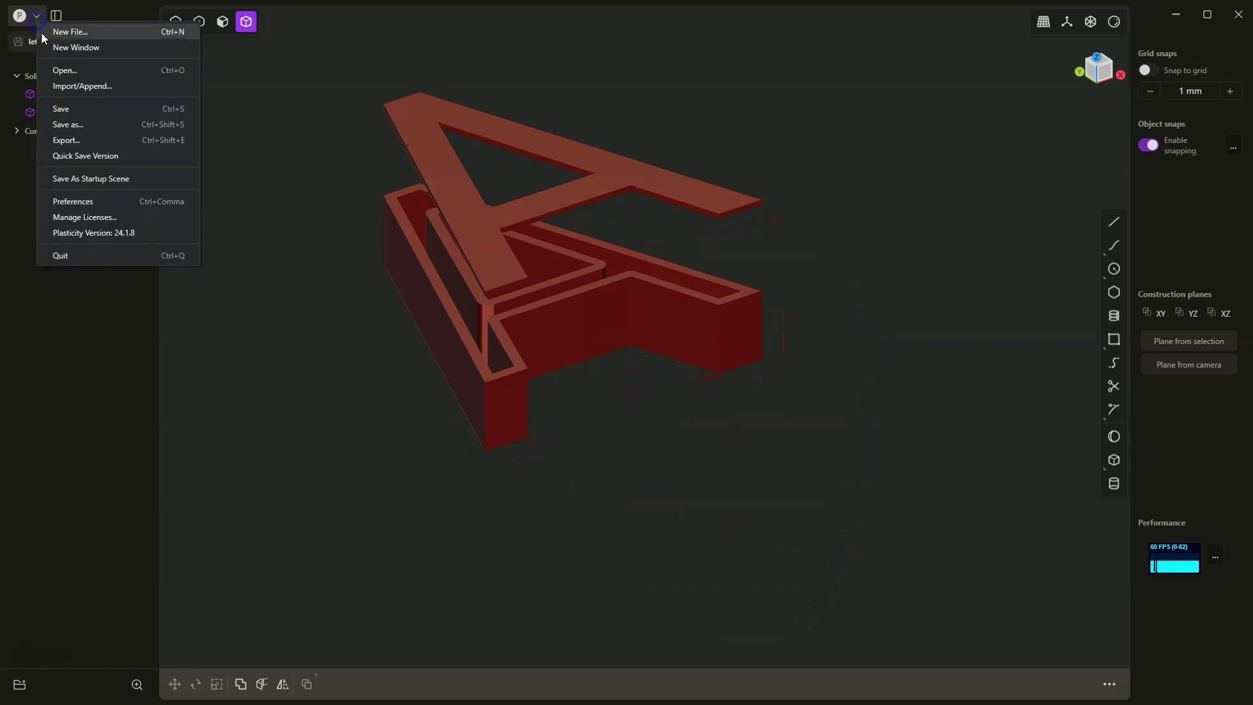
left_click(62, 31)
left_click(664, 360)
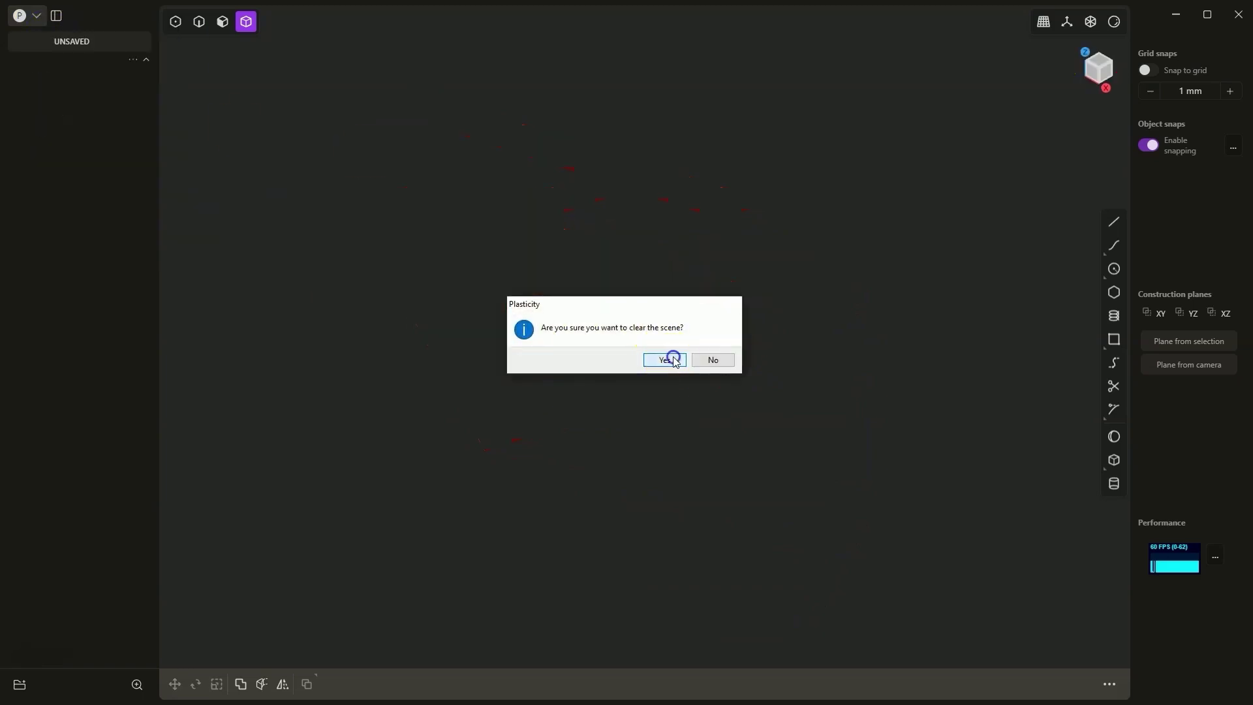
left_click(1114, 23)
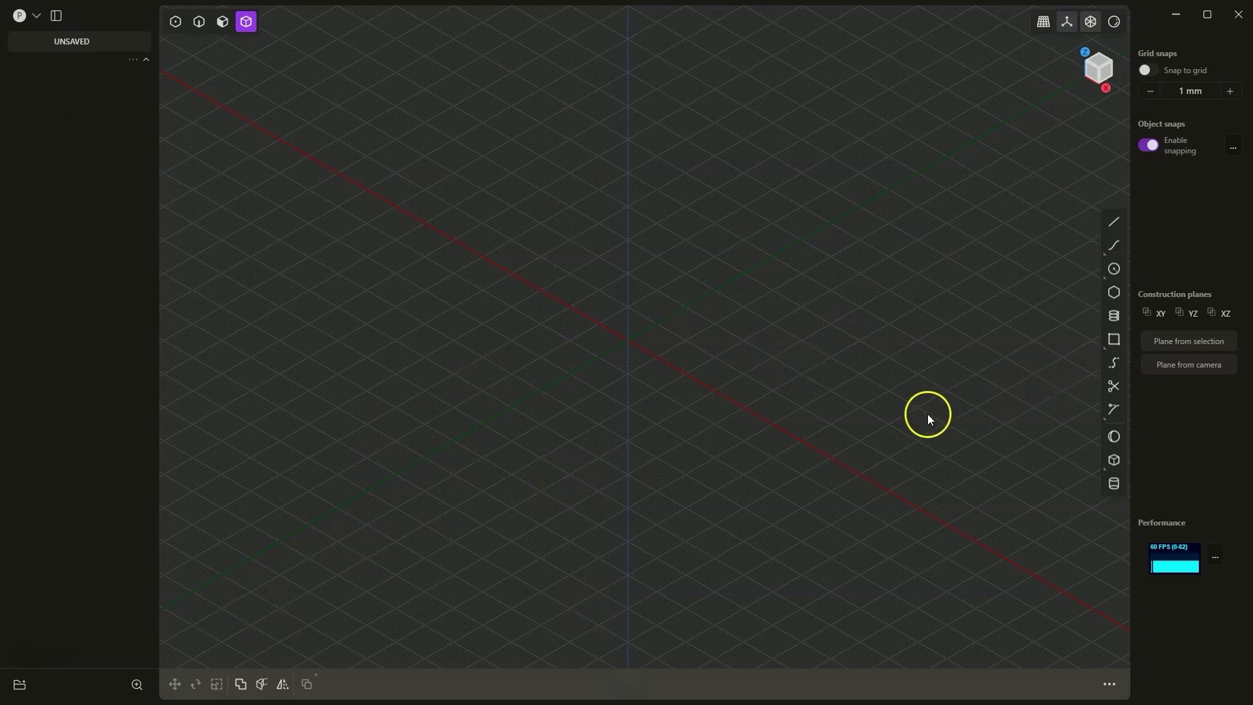
Add text reading "A" in the Roboto font with a size of 0.10
type("f")
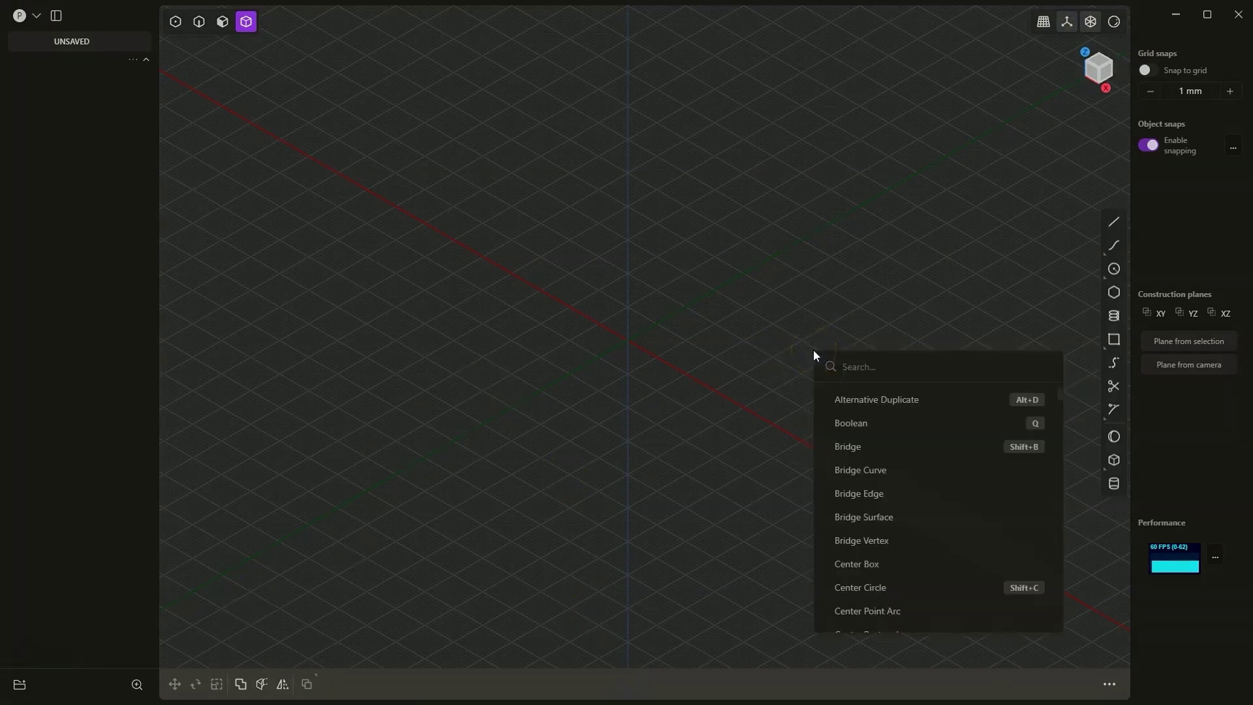
type("tex")
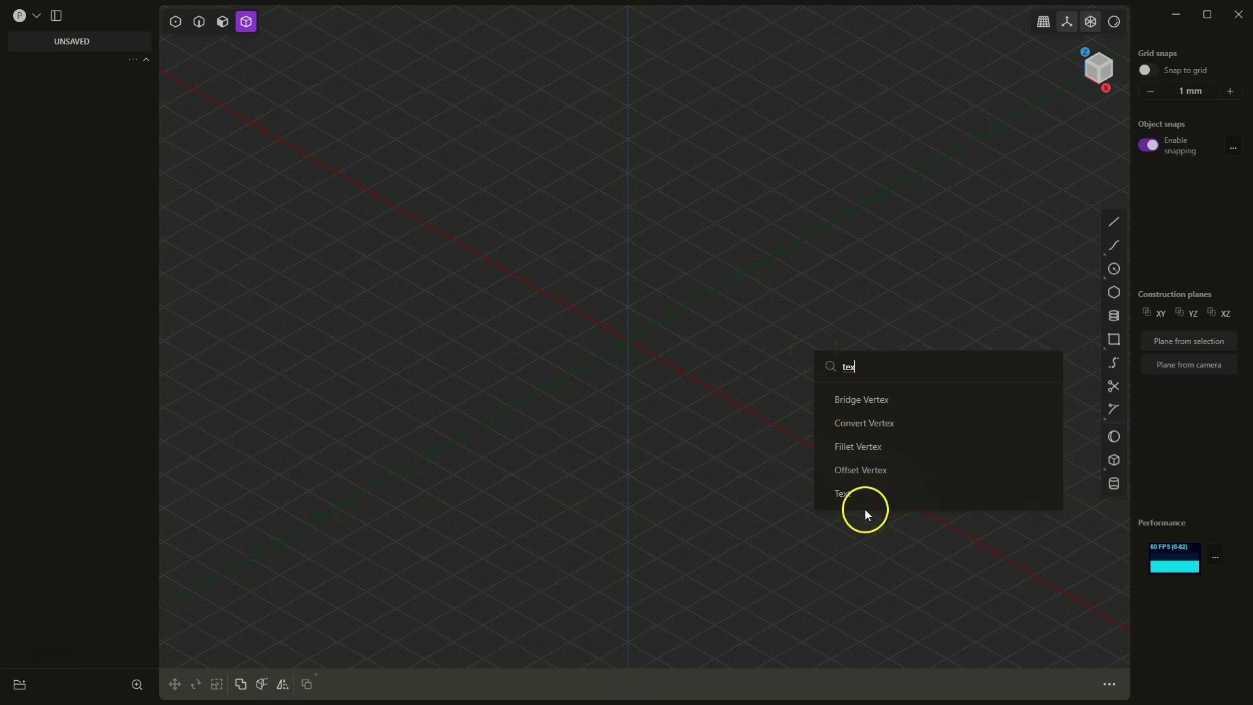
left_click(860, 501)
left_click_drag(265, 550, 152, 558)
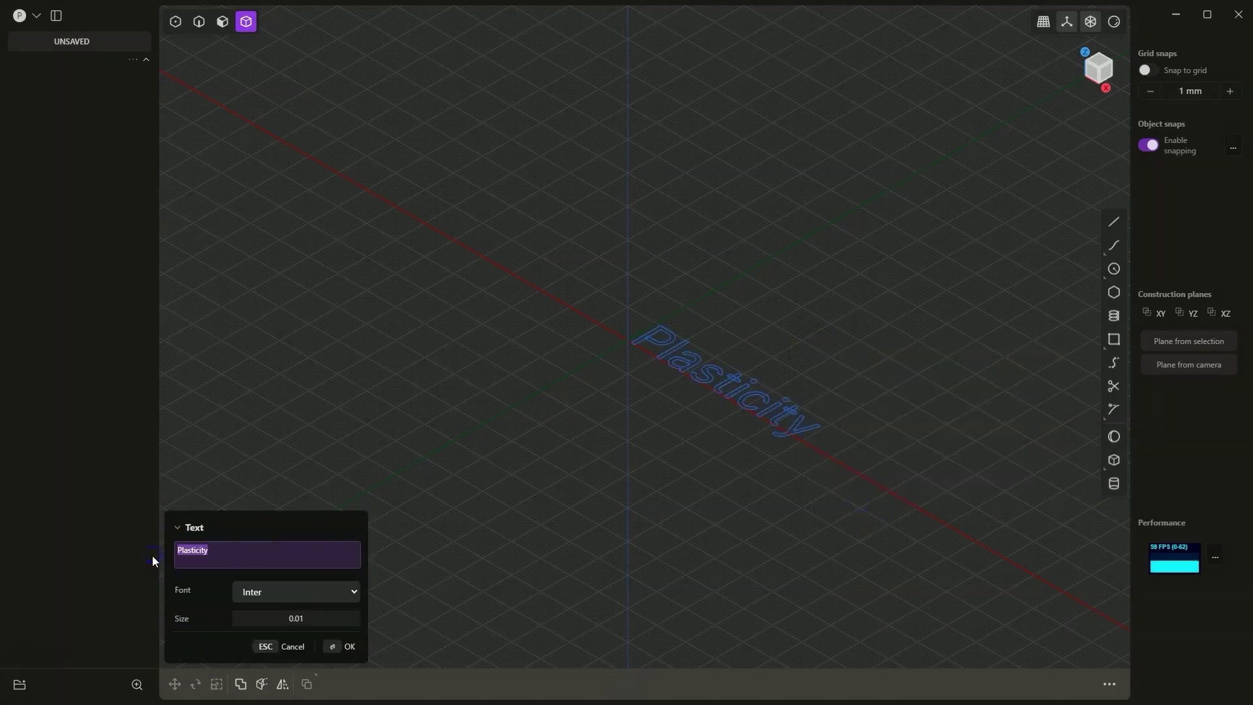
type("A")
left_click(303, 594)
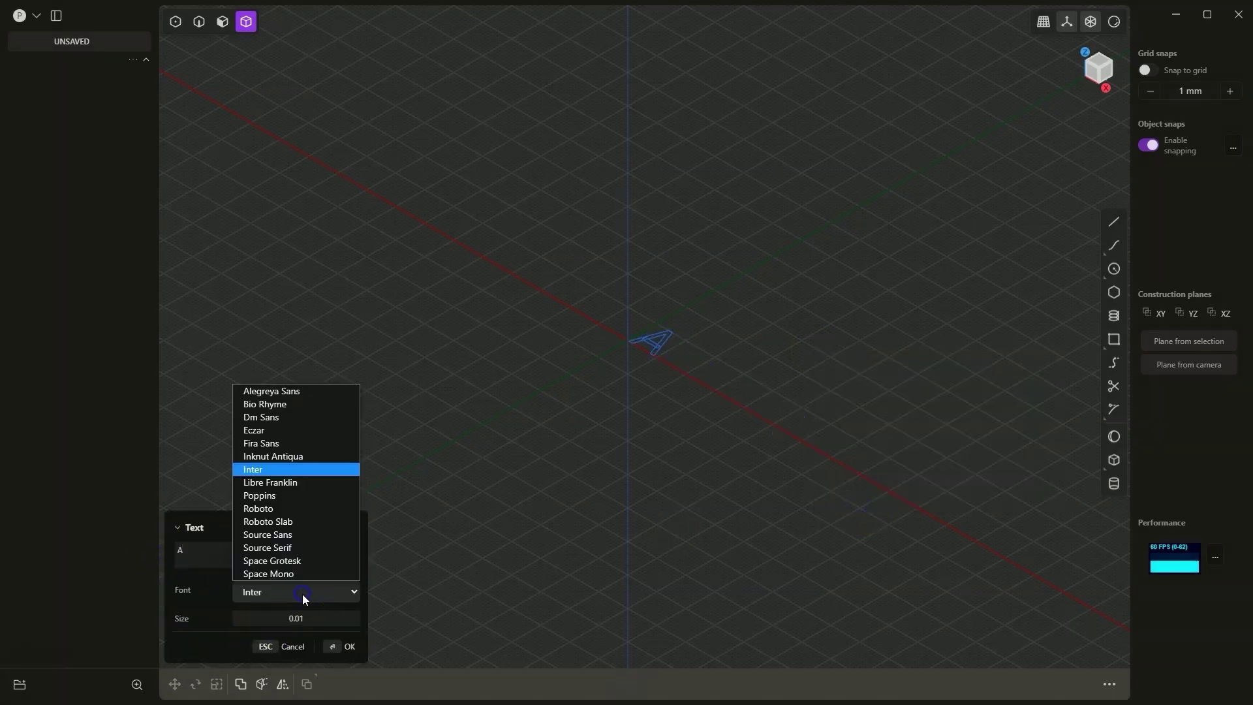
left_click(273, 511)
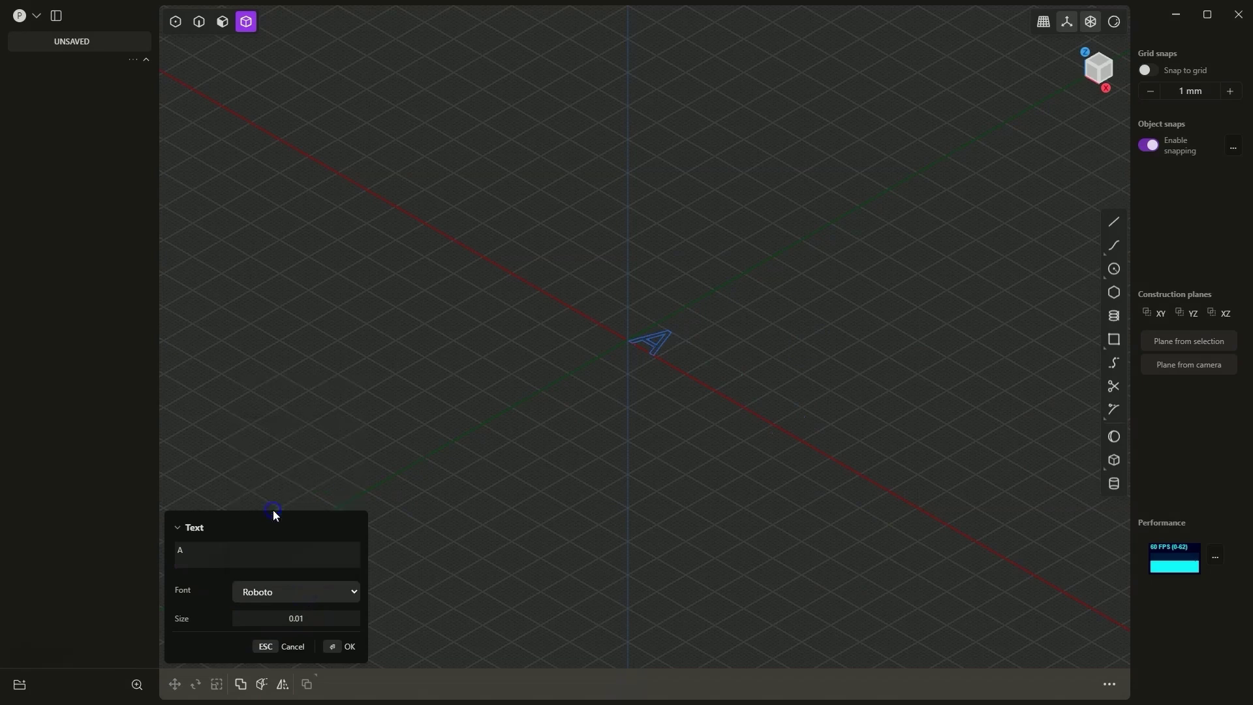
left_click_drag(318, 625, 479, 617)
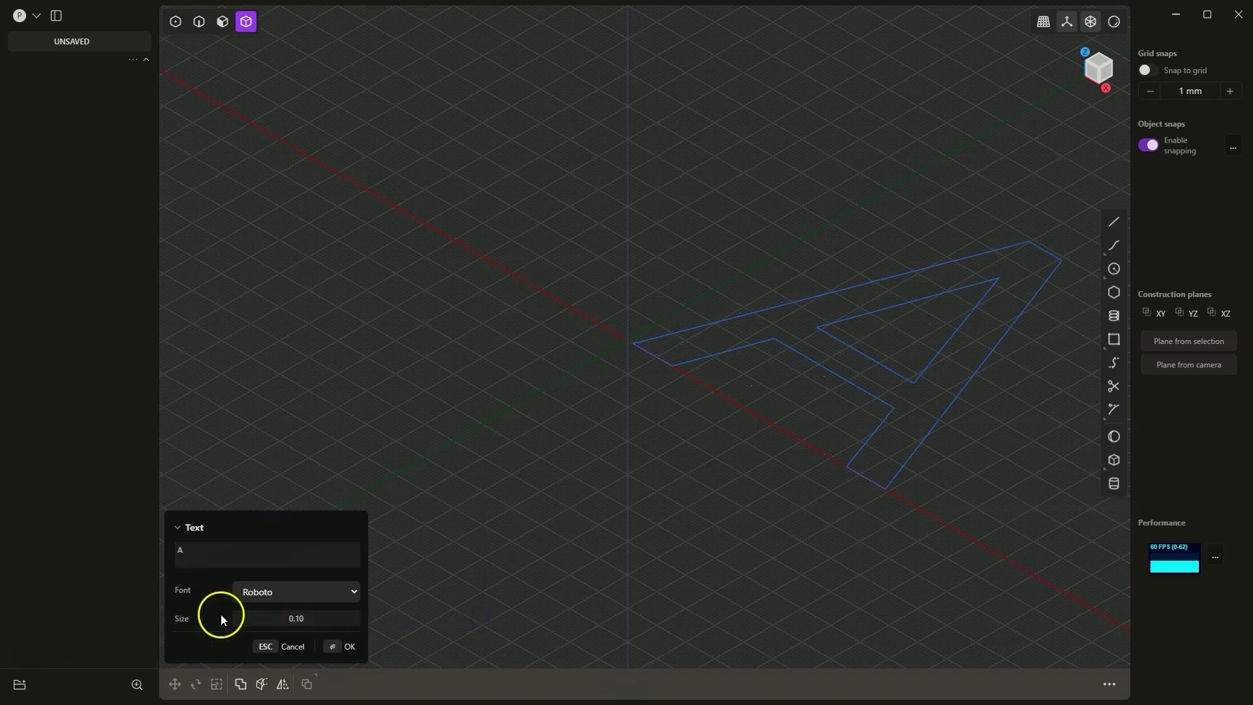
left_click(345, 648)
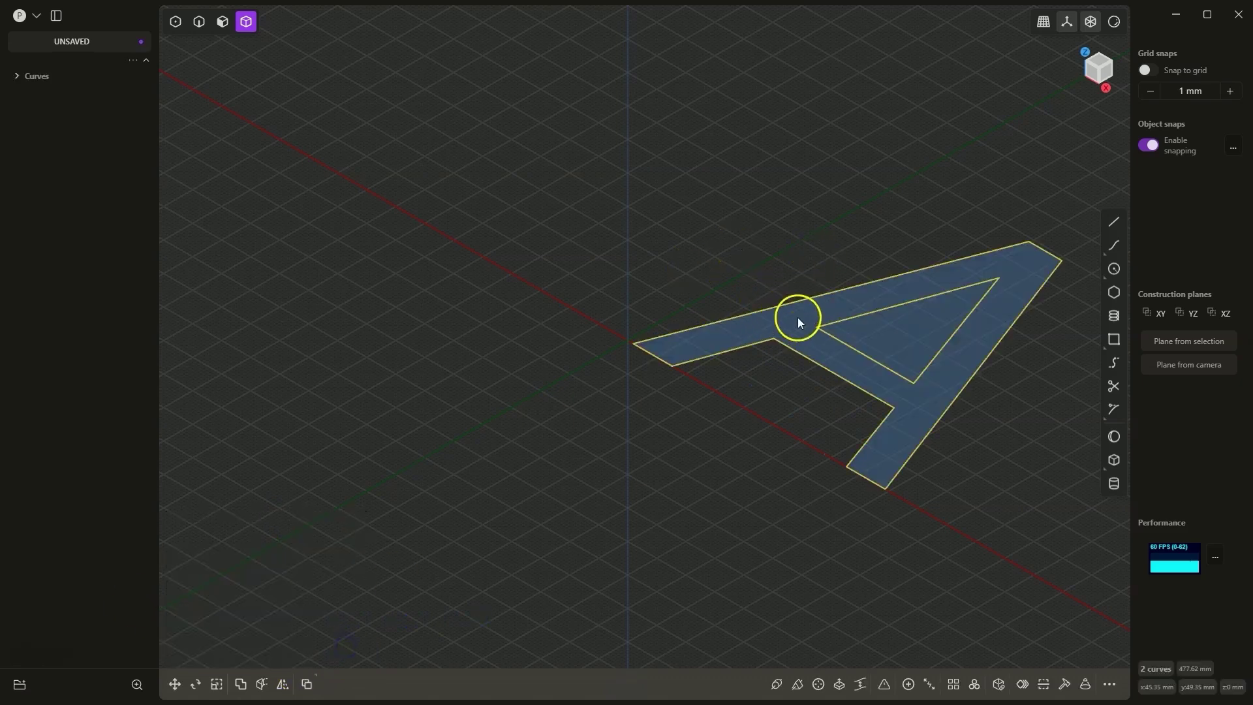
Extrude the region of the letter A 20 mm upward into a solid
key("2")
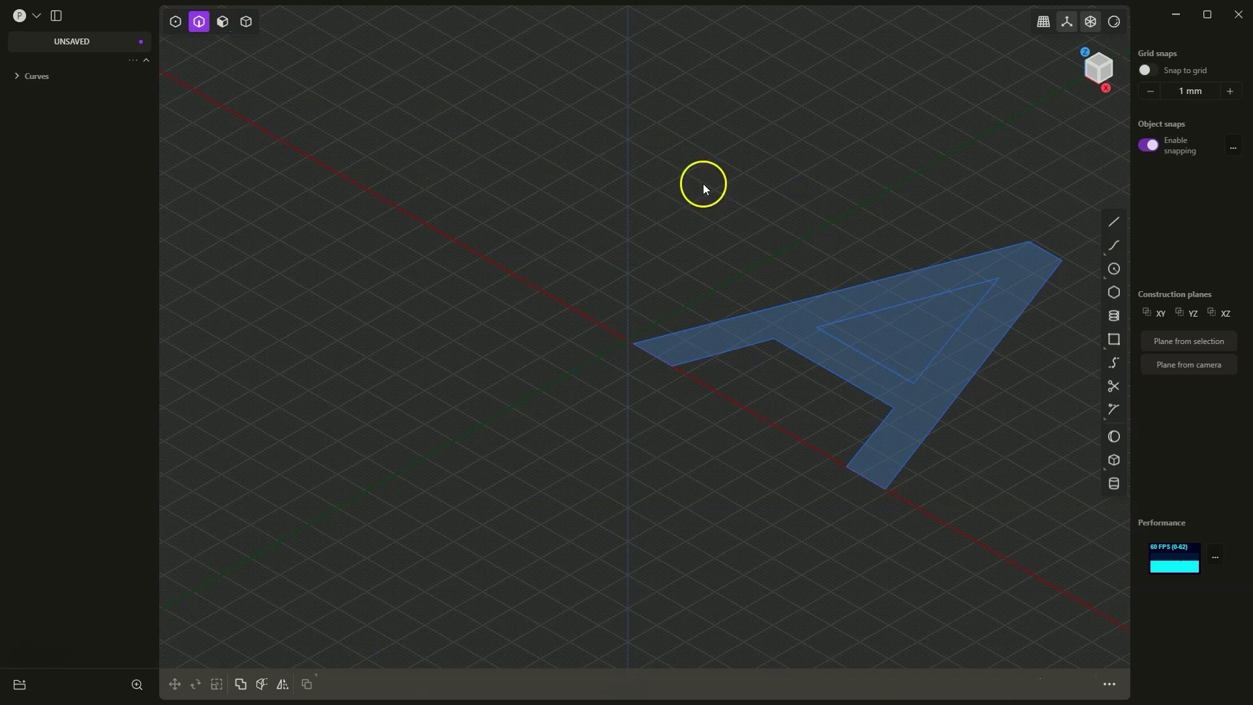
left_click(227, 27)
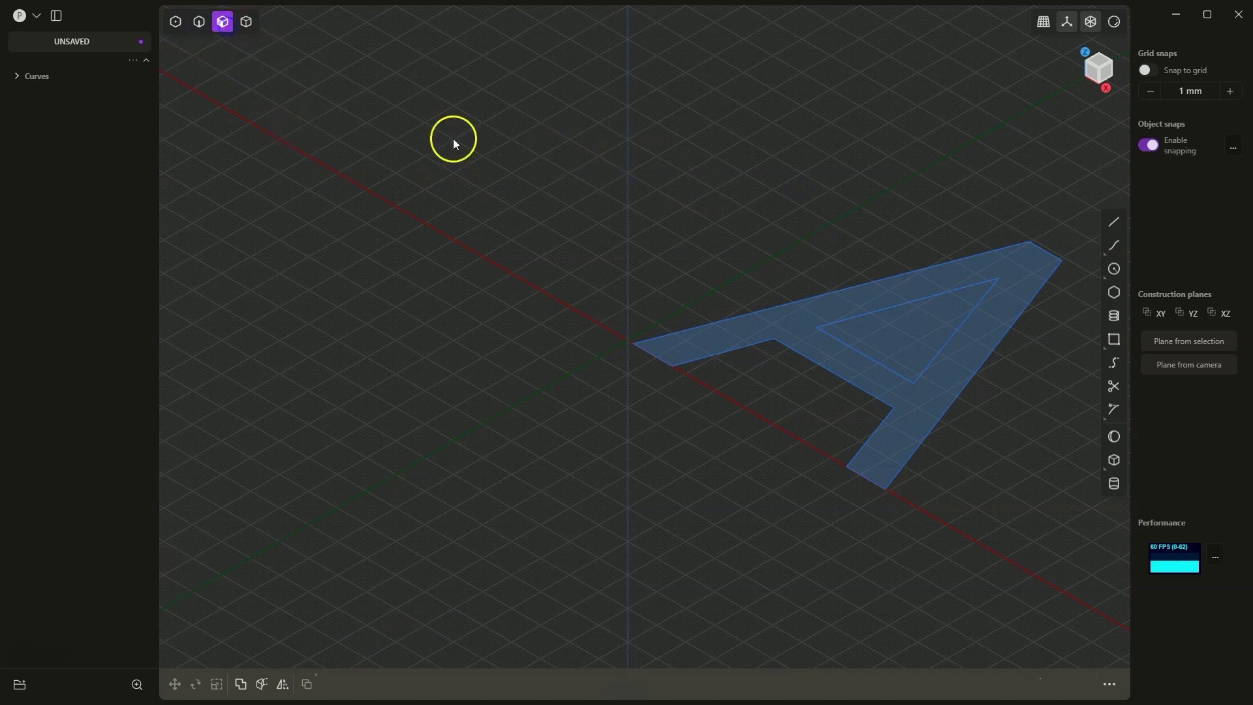
left_click(791, 327)
key("e")
left_click_drag(794, 268, 795, 218)
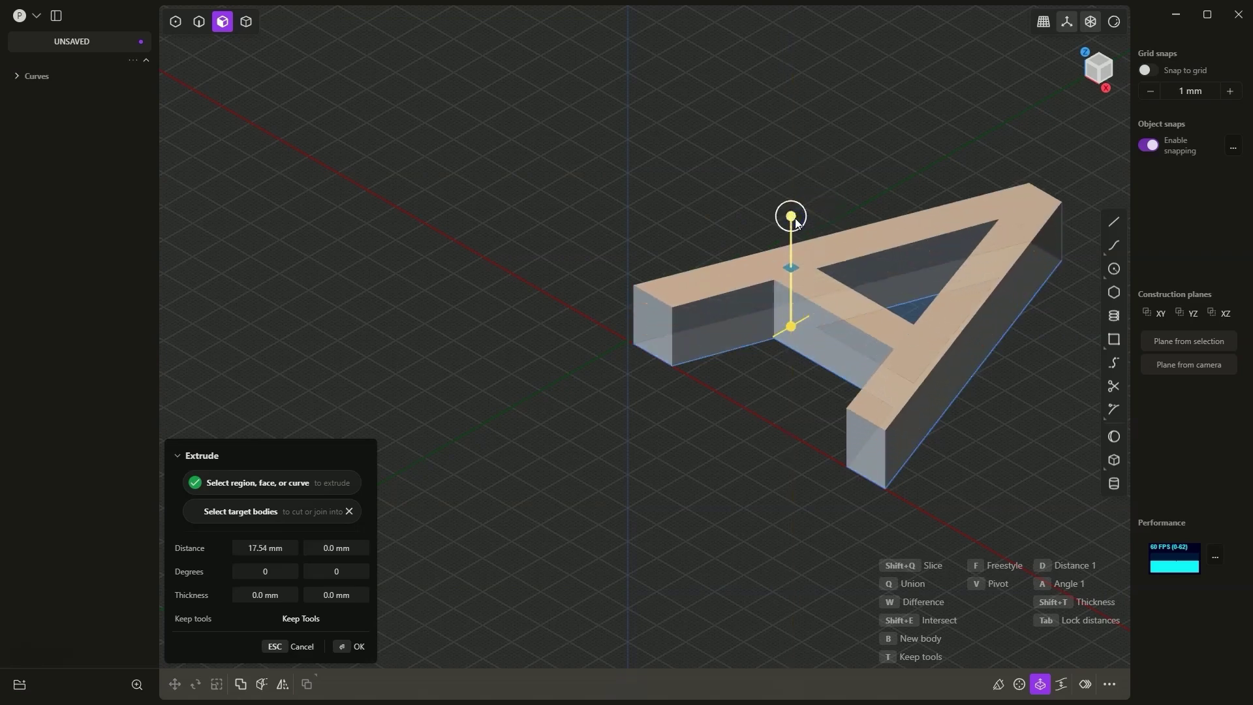
left_click_drag(795, 218, 795, 218)
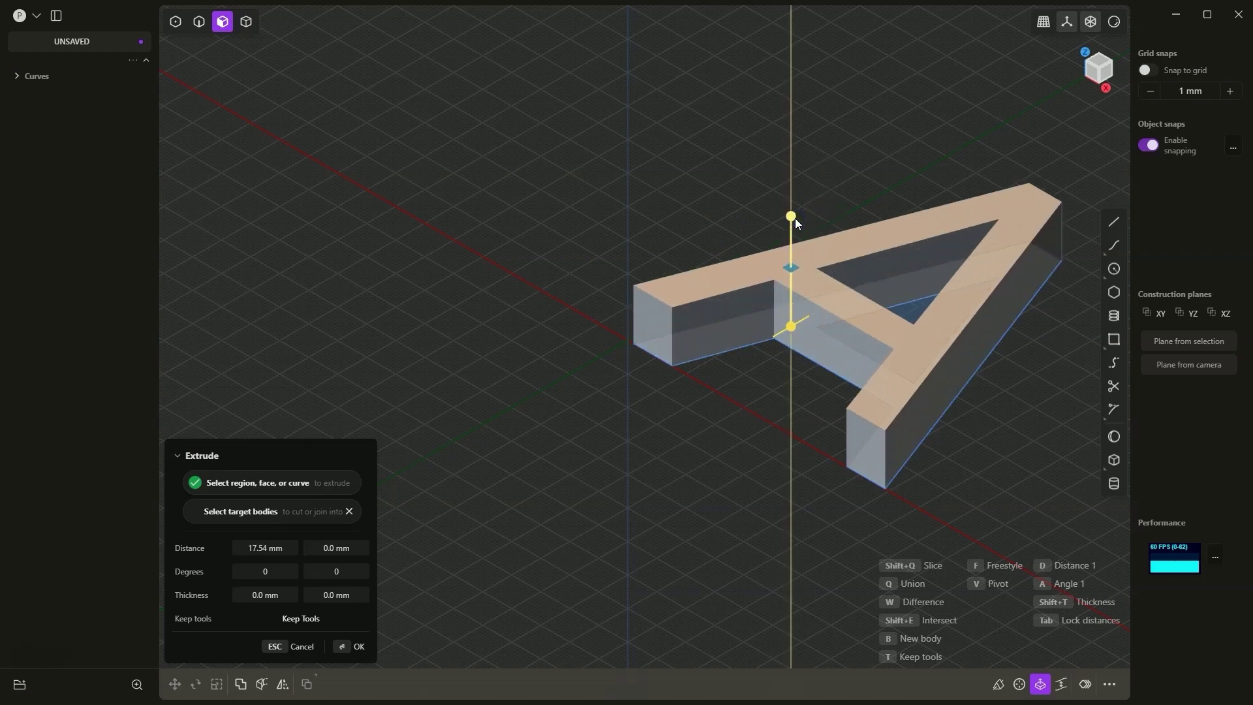
type("20")
key("Return")
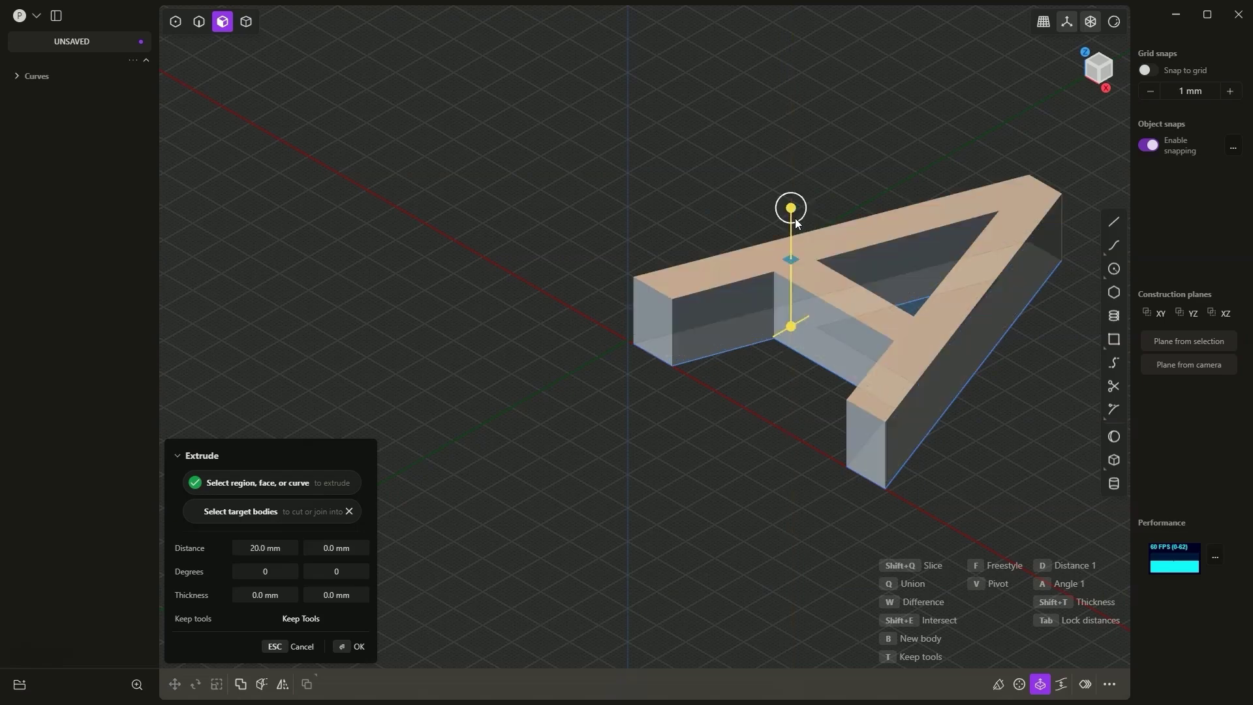
key("Return")
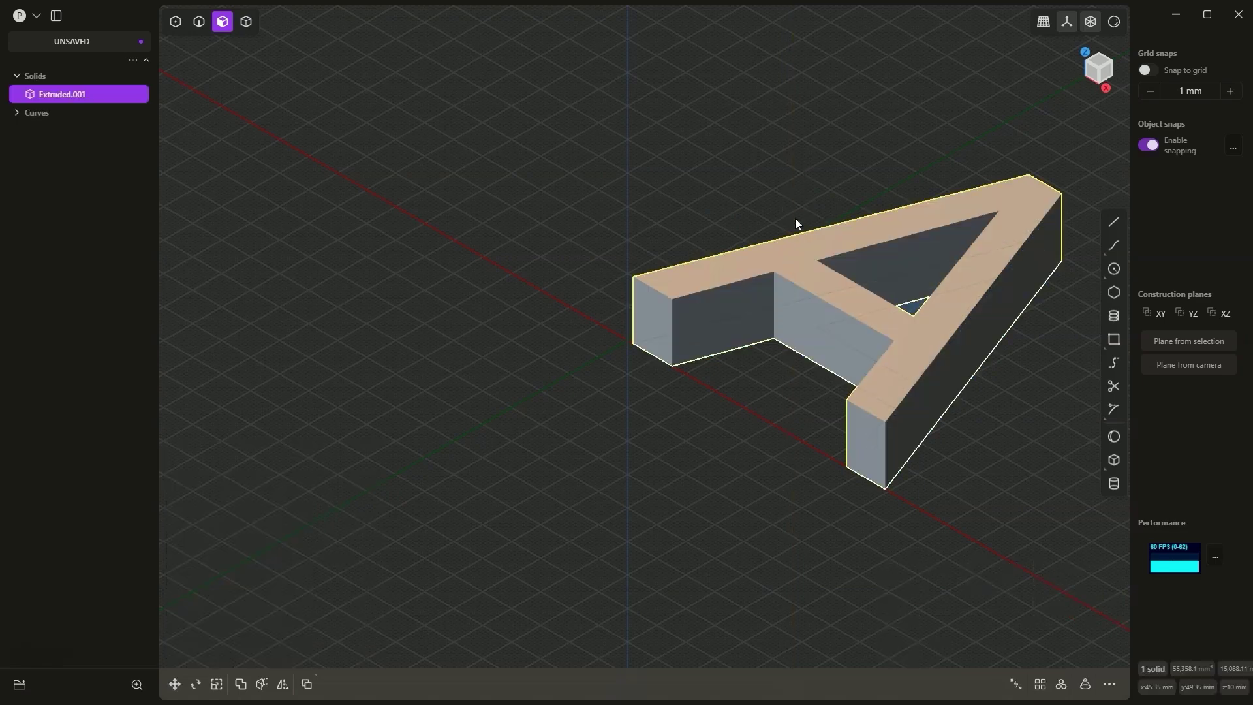
Duplicate the extruded letter solid in place without moving the copy
middle_click_drag(773, 360, 841, 347)
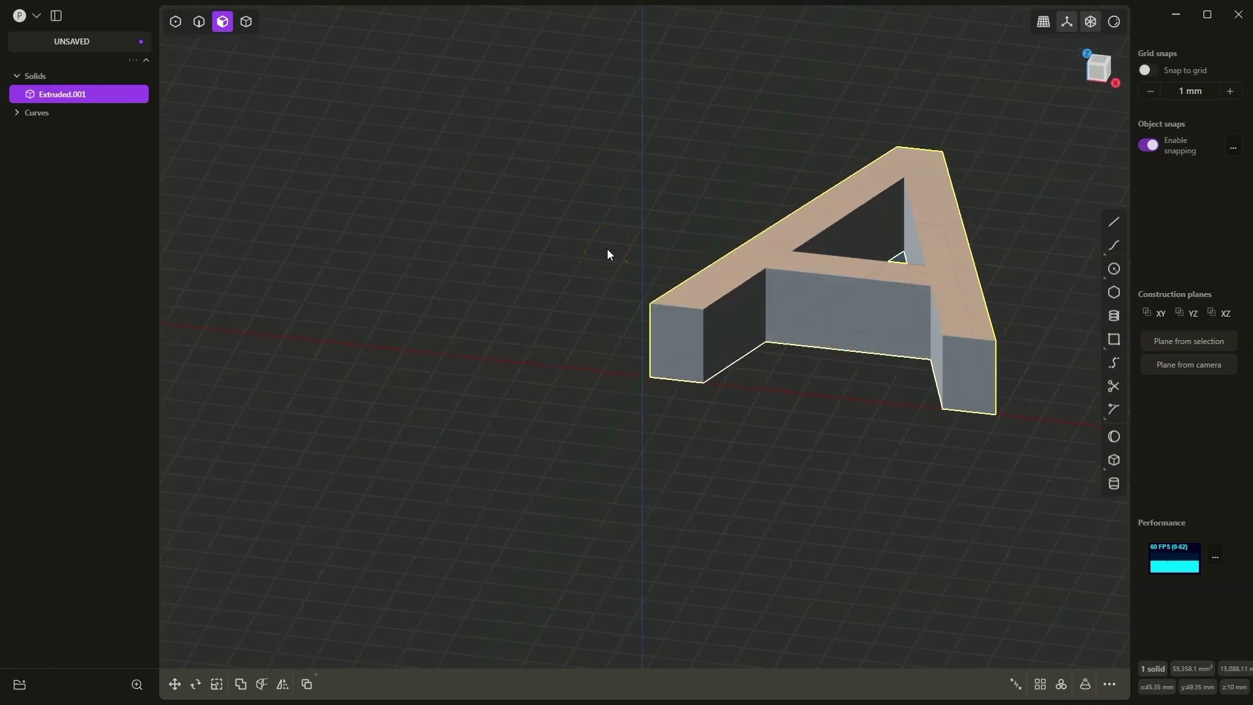
key("ctrl+d")
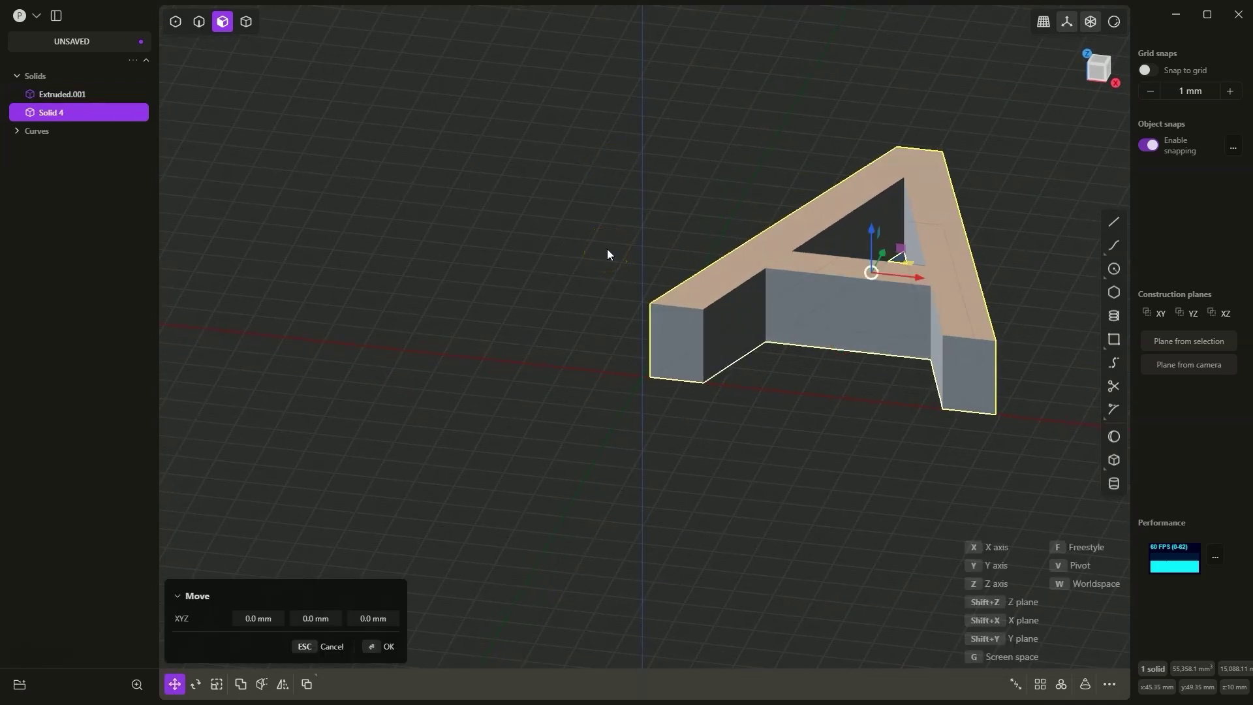
key("Escape")
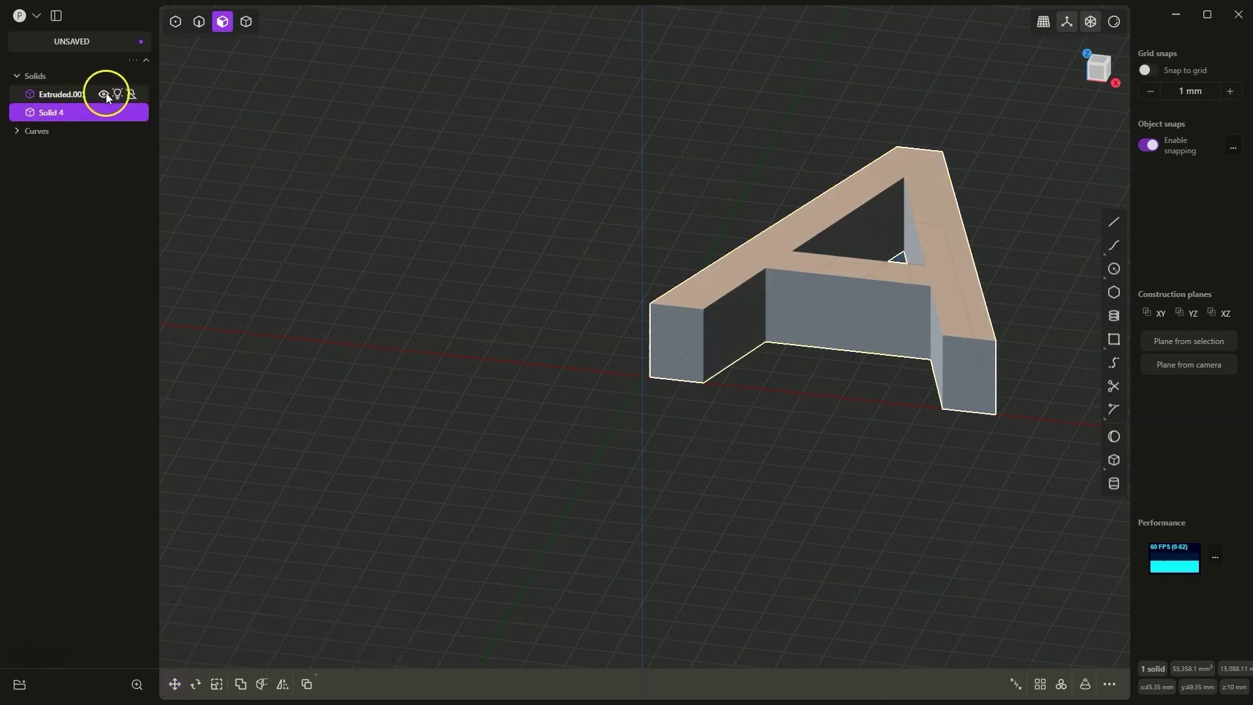
Hide the original extruded solid, Curve 1 and Curve 2, keeping only the duplicate Solid 4 shown
left_click(104, 94)
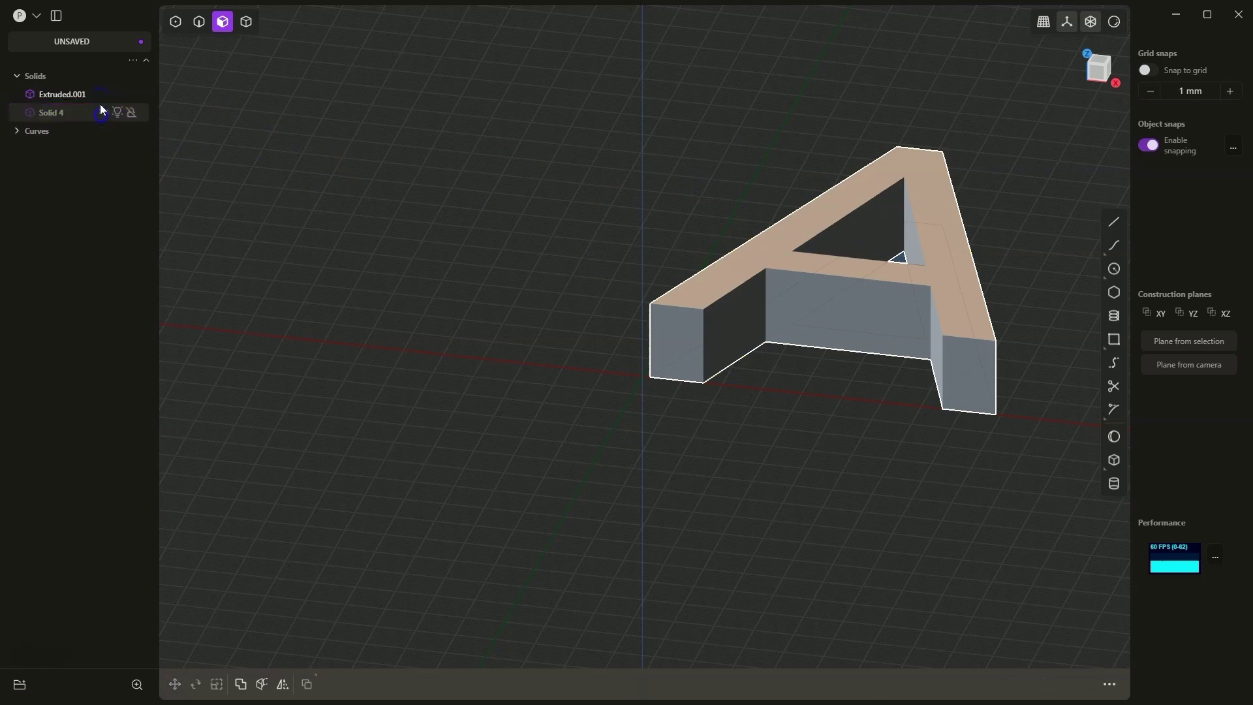
left_click(102, 114)
left_click(101, 119)
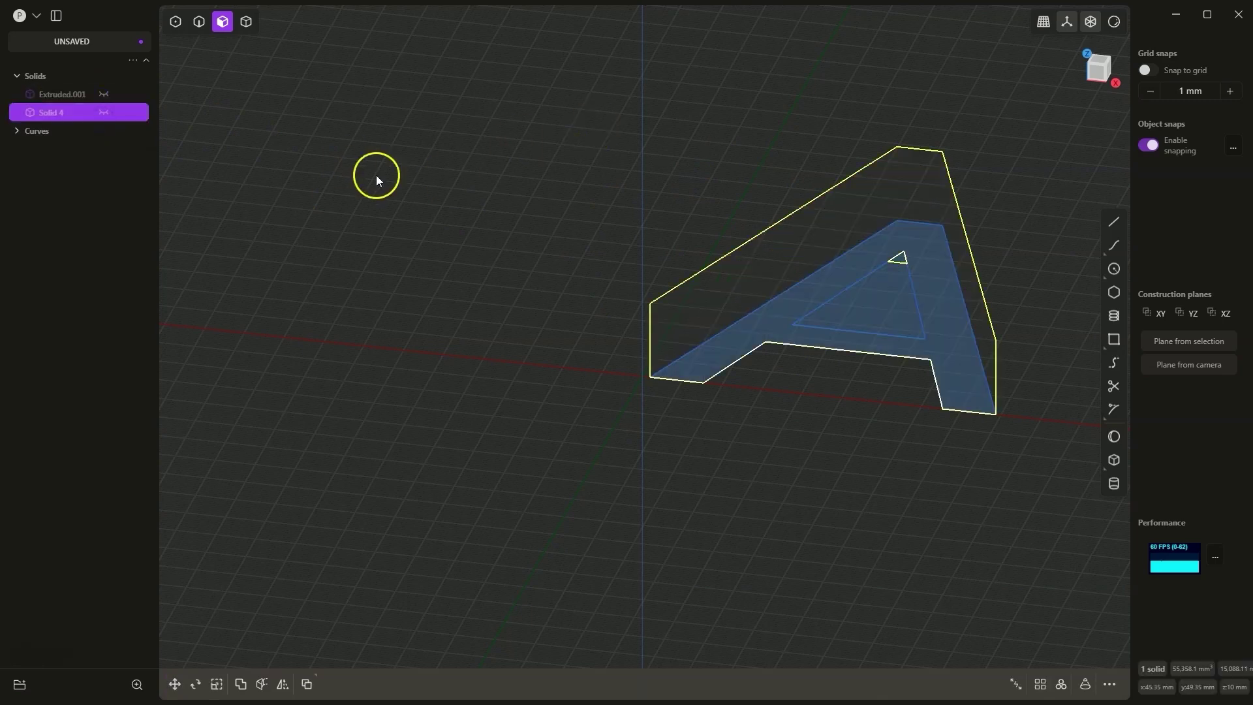
left_click(17, 130)
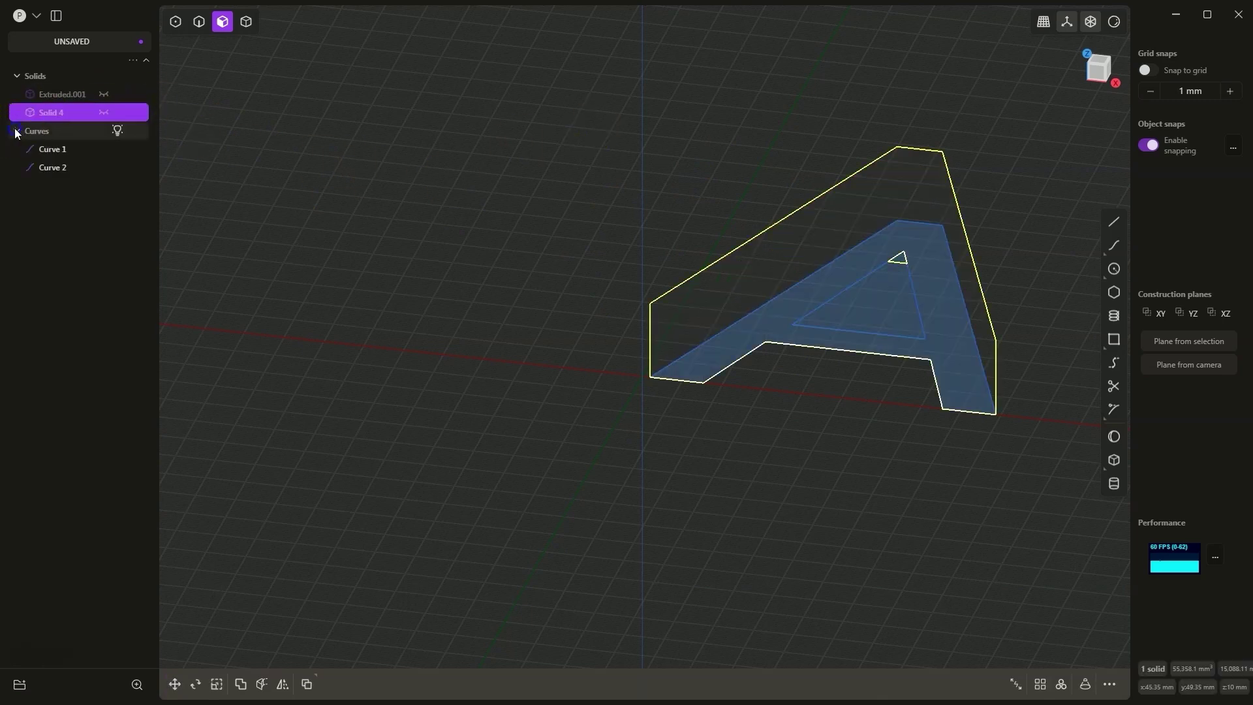
left_click(104, 148)
left_click(103, 167)
left_click(101, 115)
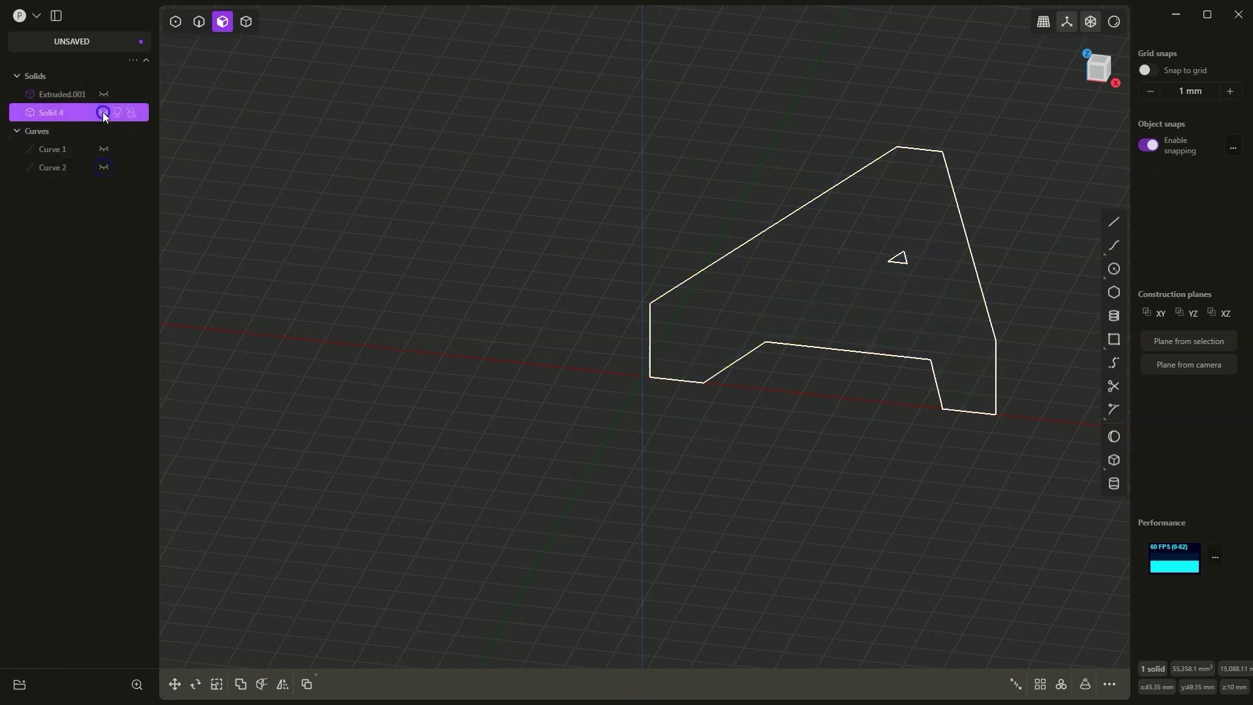
left_click(103, 113)
Offset the bottom face of the duplicate letter by -16 mm to make a thin plate
middle_click_drag(777, 353, 718, 347)
mouse_move(726, 354)
left_mouse_down()
mouse_move(727, 400)
mouse_move(727, 350)
left_mouse_up()
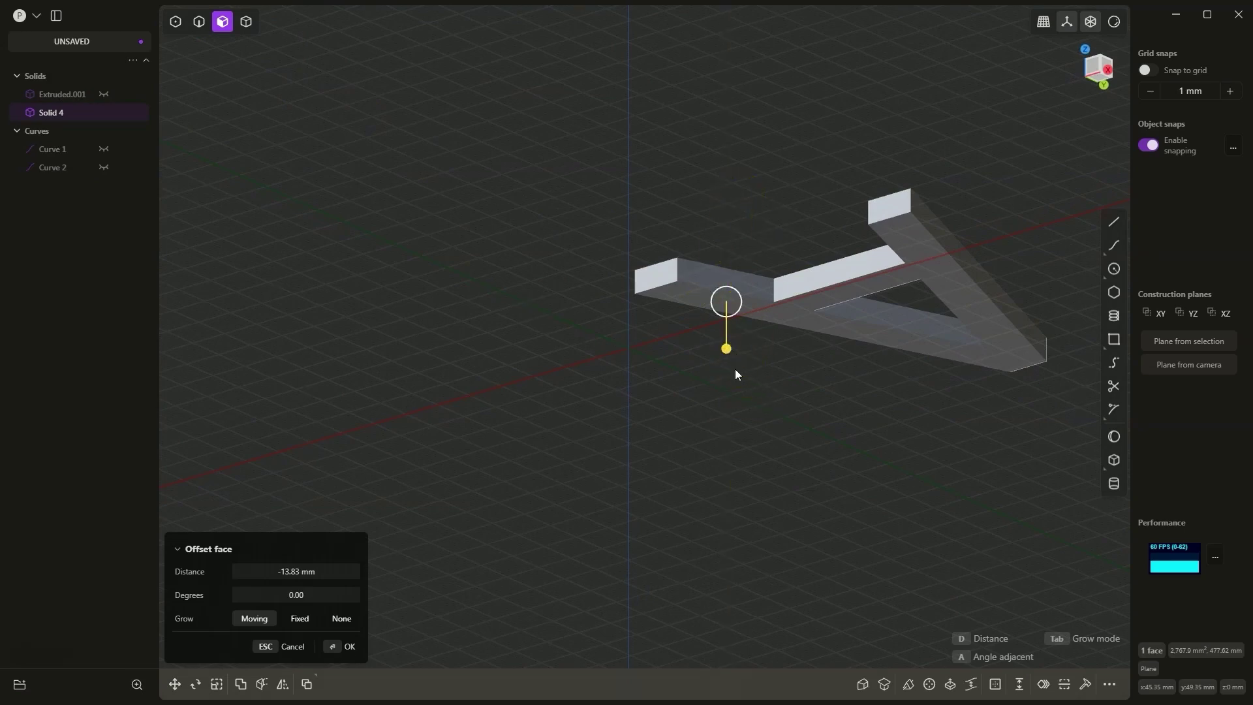
type("-16")
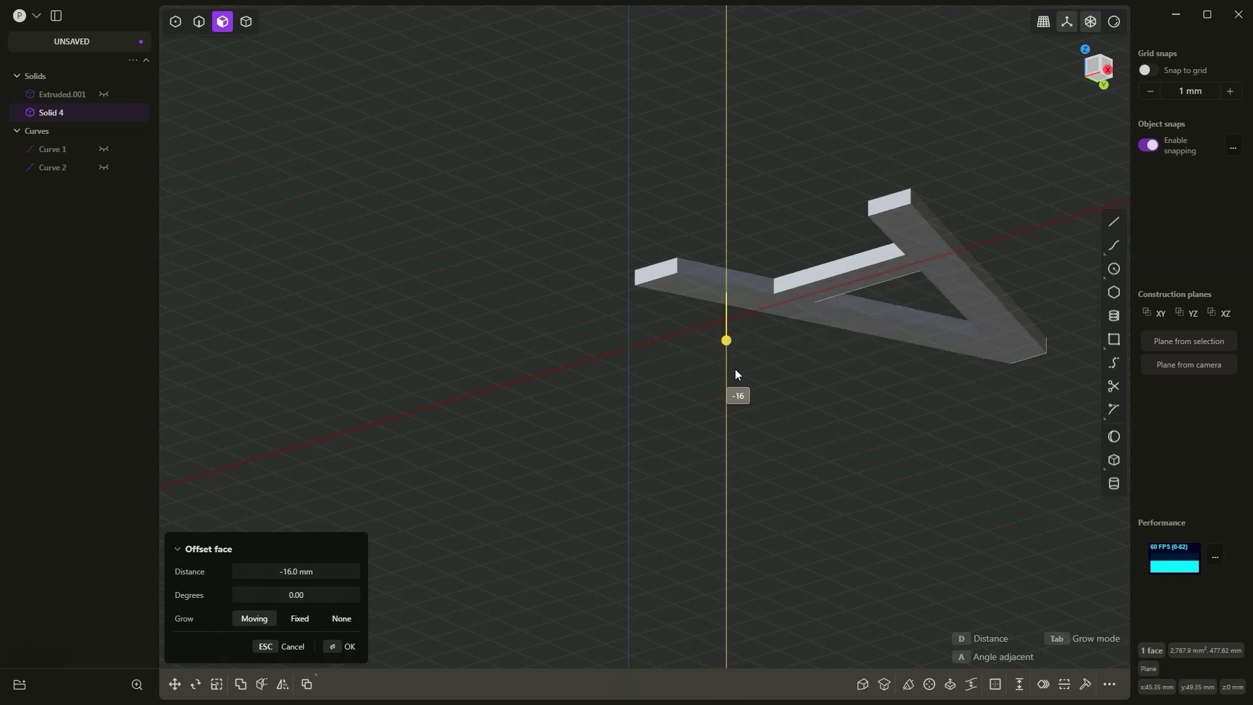
key("Return")
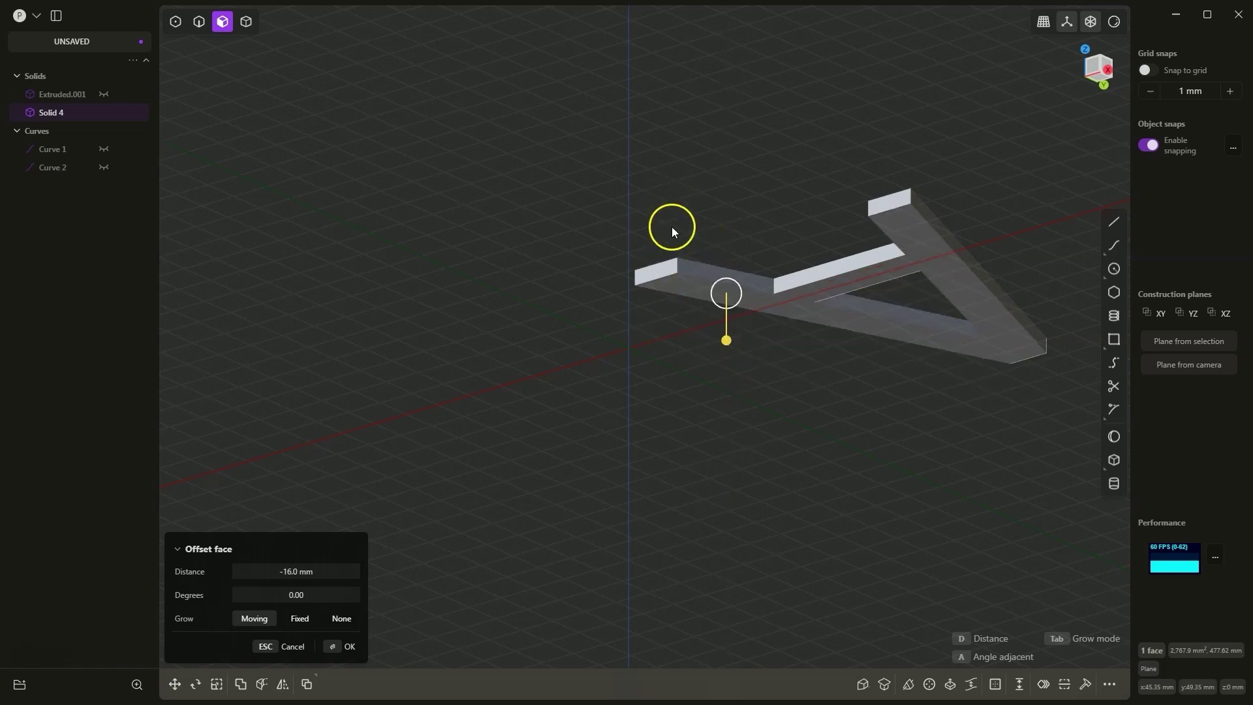
middle_click_drag(673, 227, 676, 263)
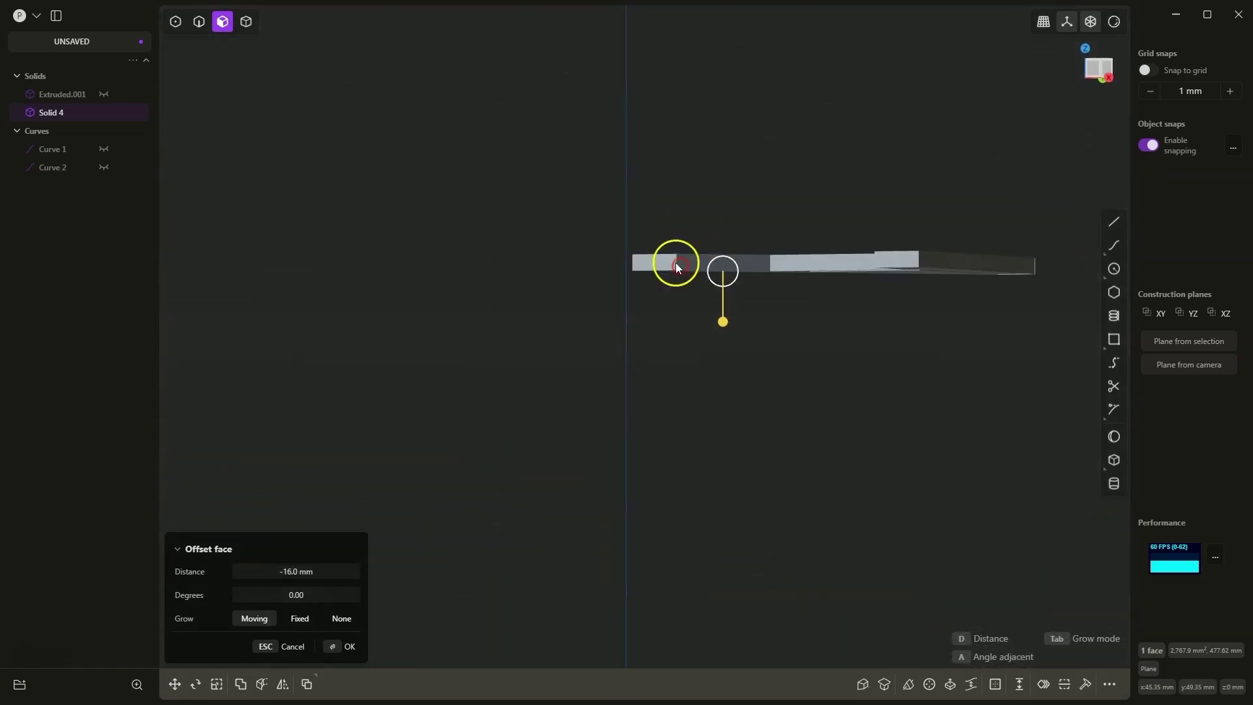
left_click(484, 221)
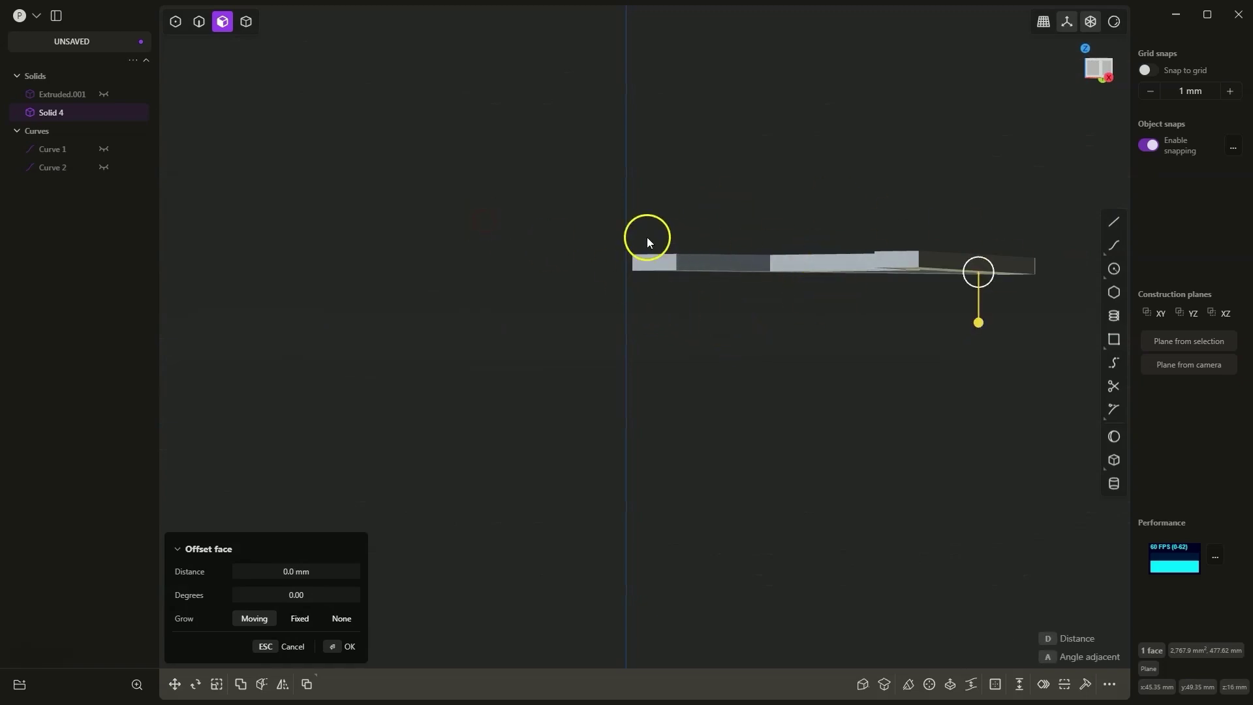
Show the original extruded letter and hide the thin duplicate Solid 4
left_click(105, 94)
middle_click_drag(465, 162, 723, 209)
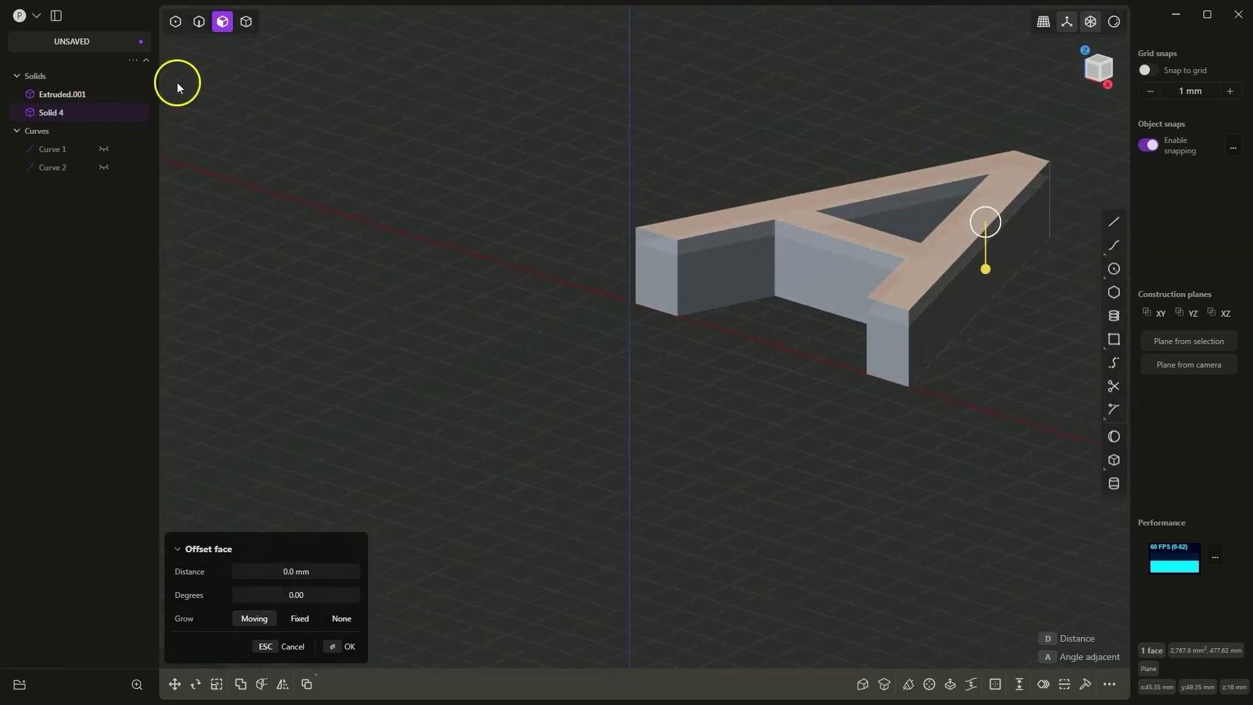
left_click(103, 112)
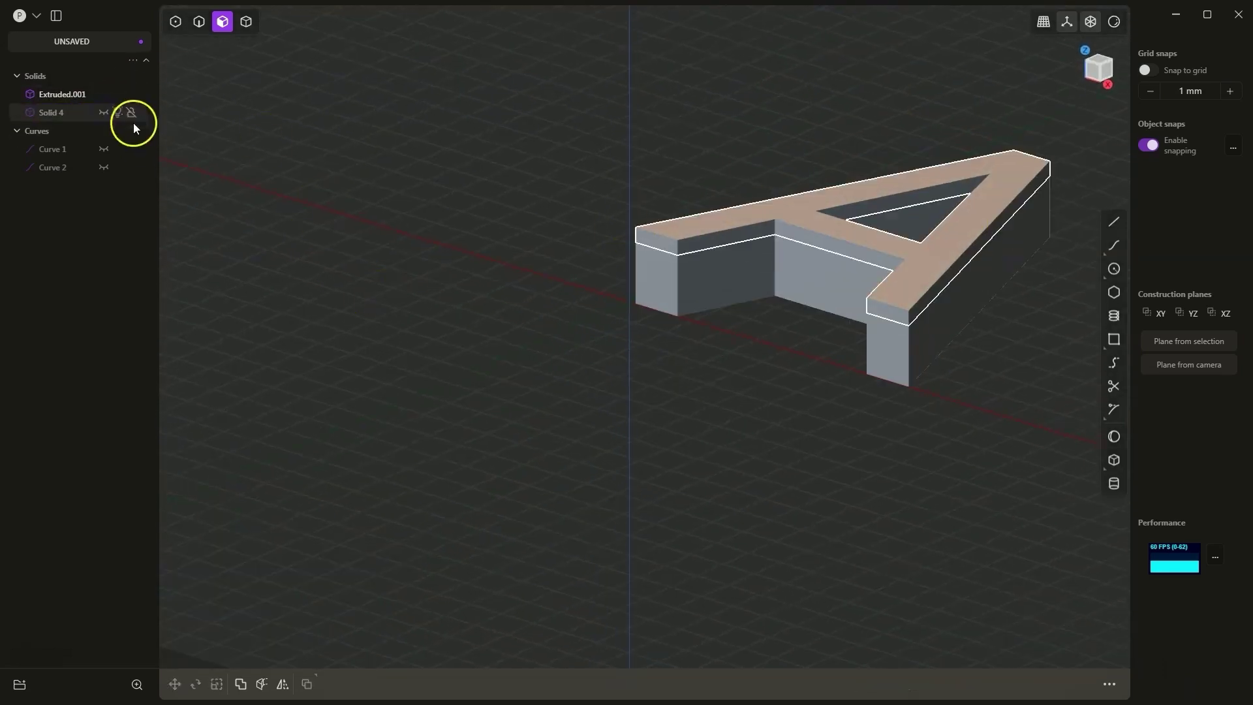
left_click(103, 94)
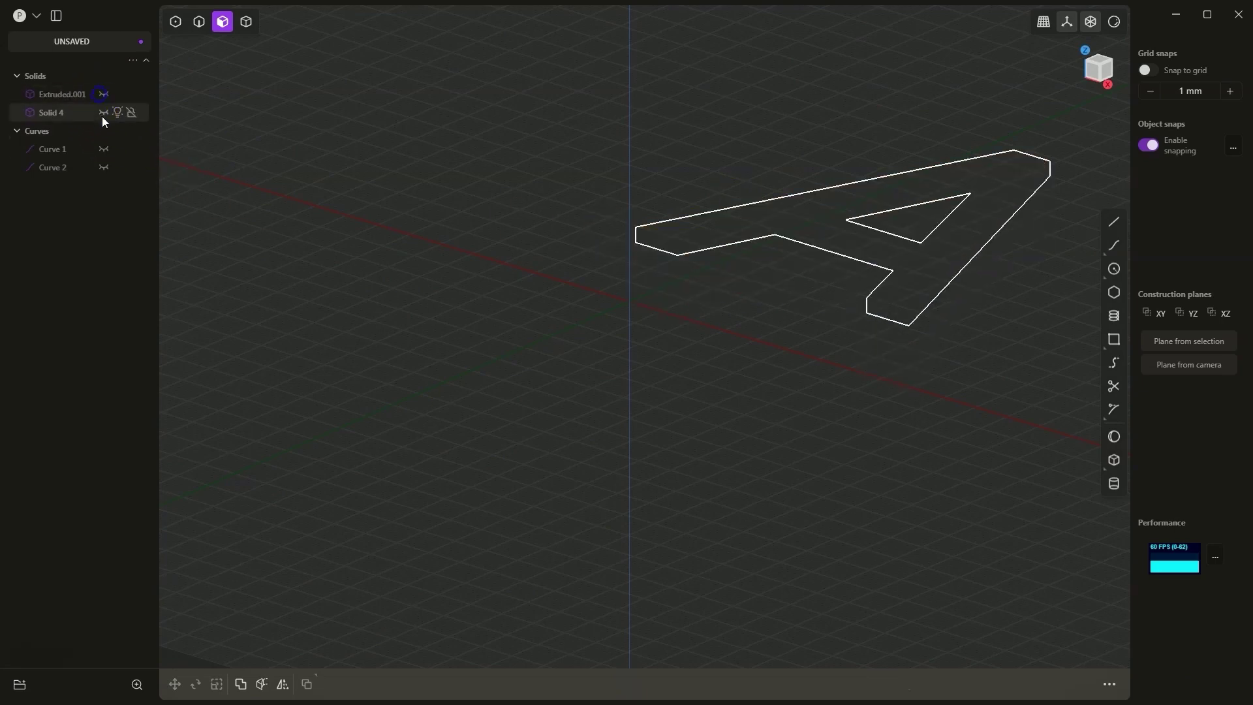
left_click(103, 115)
left_click(103, 115)
left_click(103, 115)
left_click(101, 111)
left_click(102, 96)
left_click(105, 94)
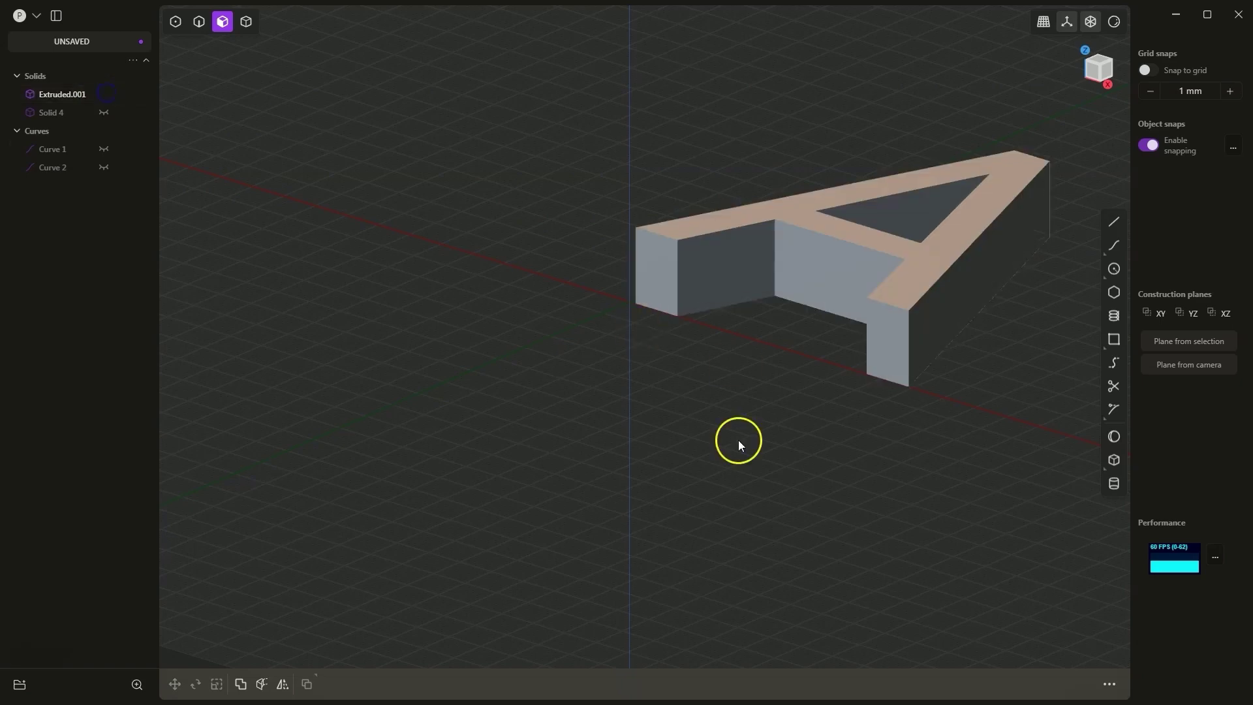
Duplicate the outer and inner edges of the letter's top face in place as separate curves
middle_click_drag(738, 441, 706, 249)
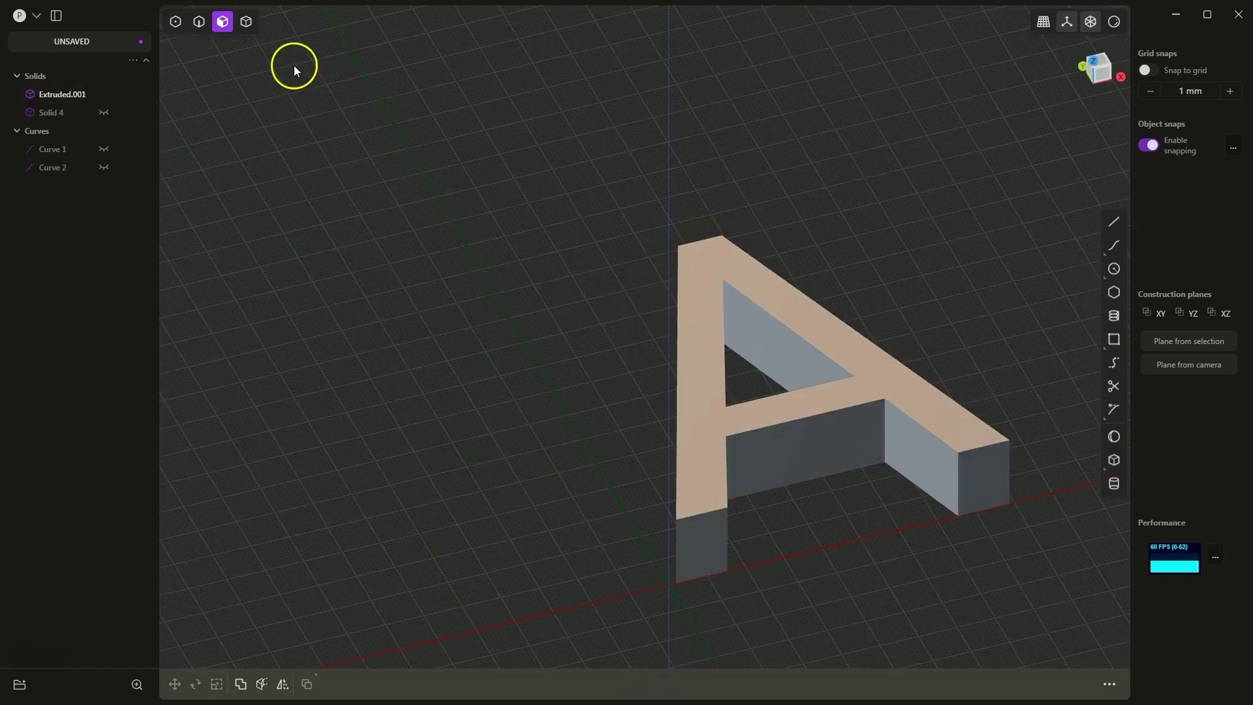
left_click(704, 315)
key("o")
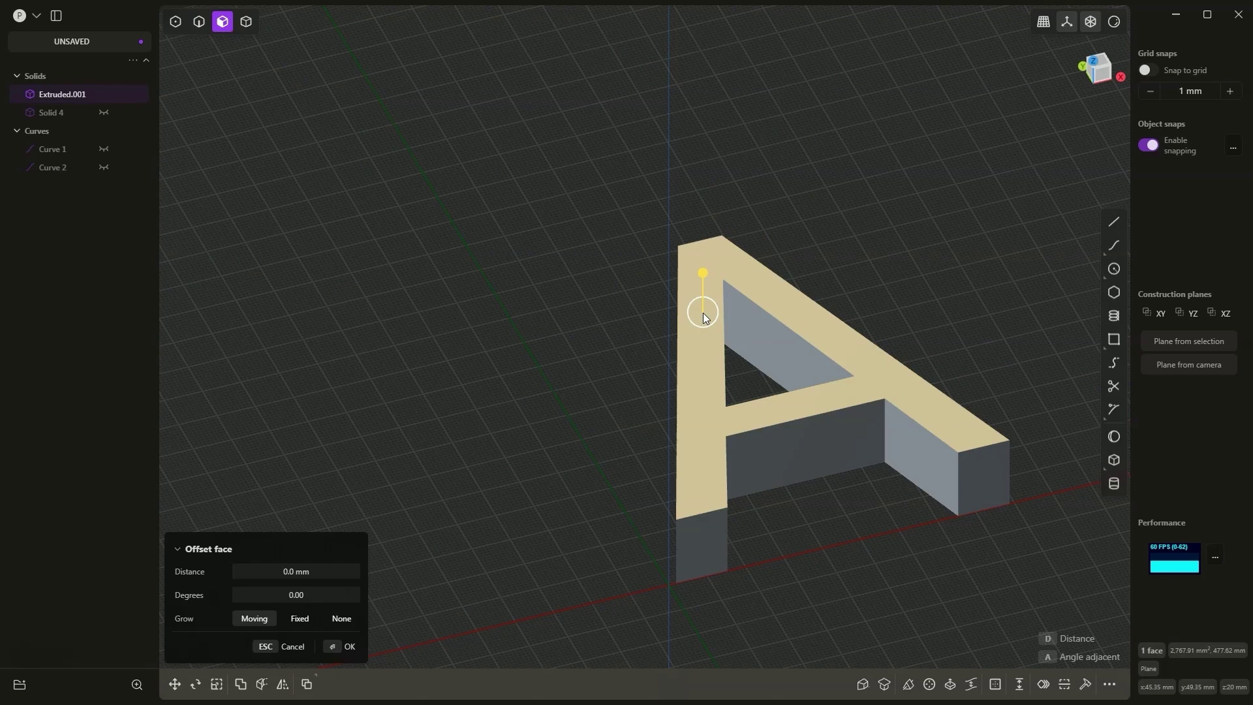
key("f")
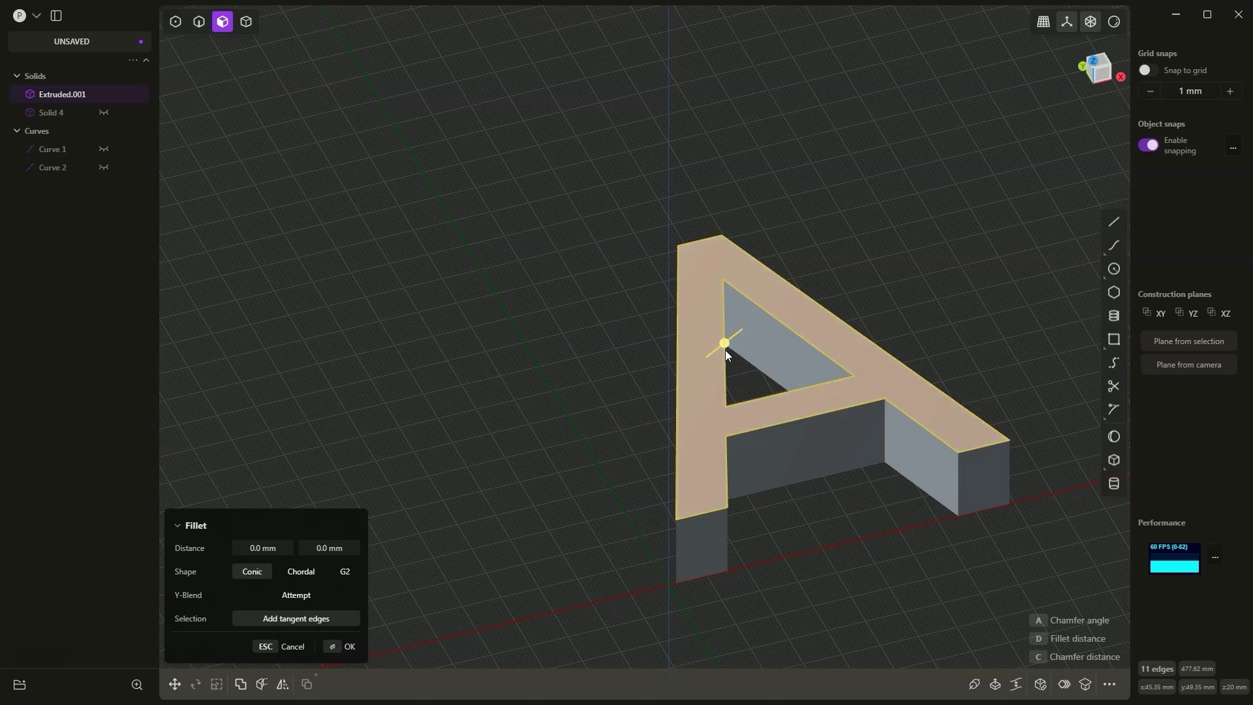
key("shift+d")
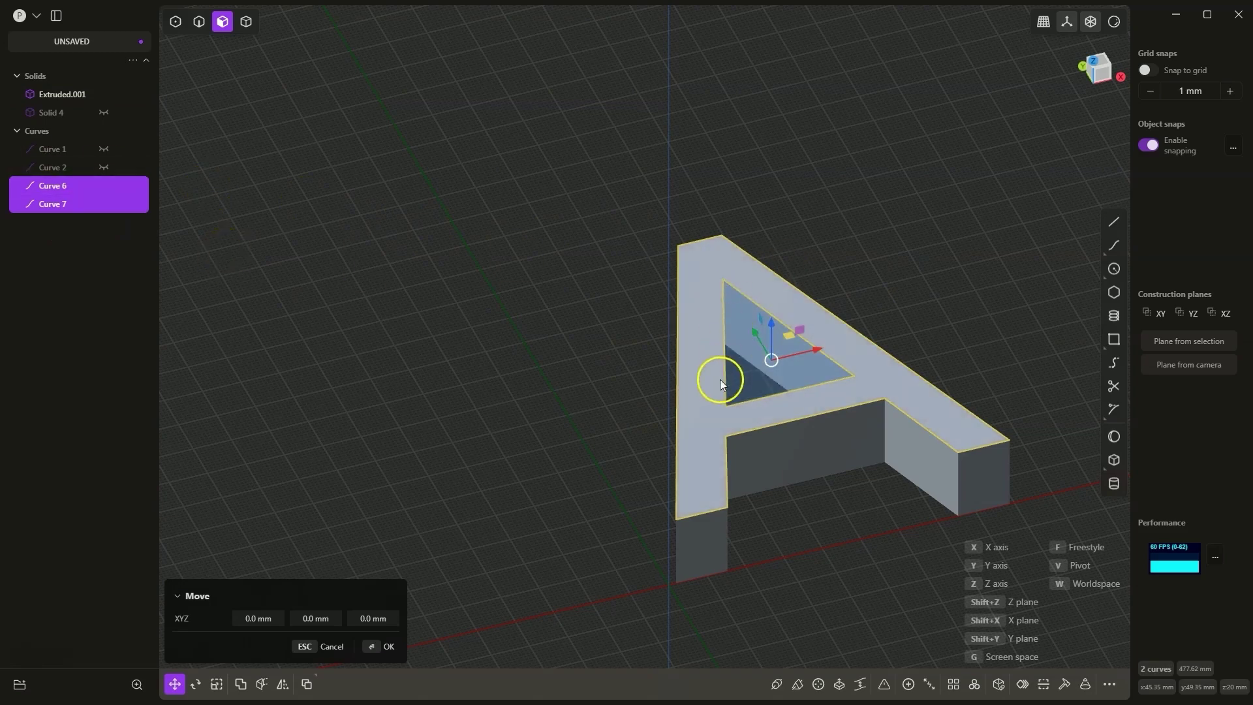
left_click(387, 647)
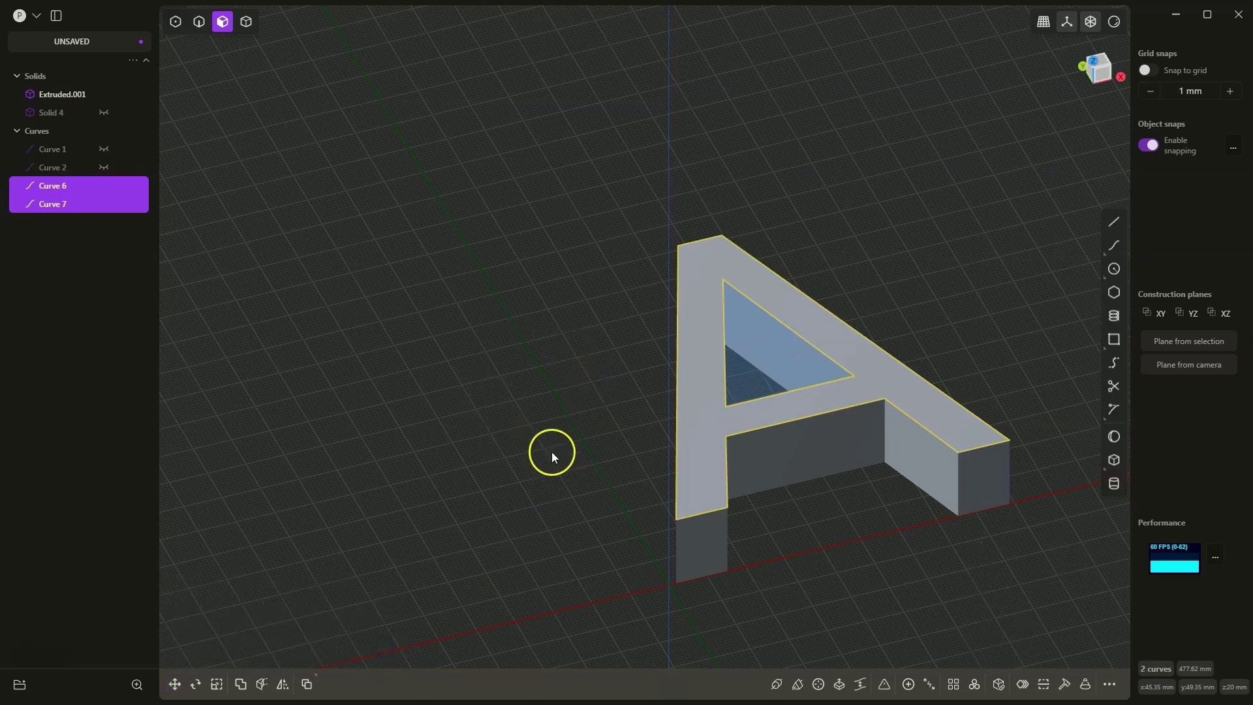
Offset the letter's outer outline, Curve 7, inward by -3 mm with round gap fill
middle_click_drag(550, 452, 499, 434)
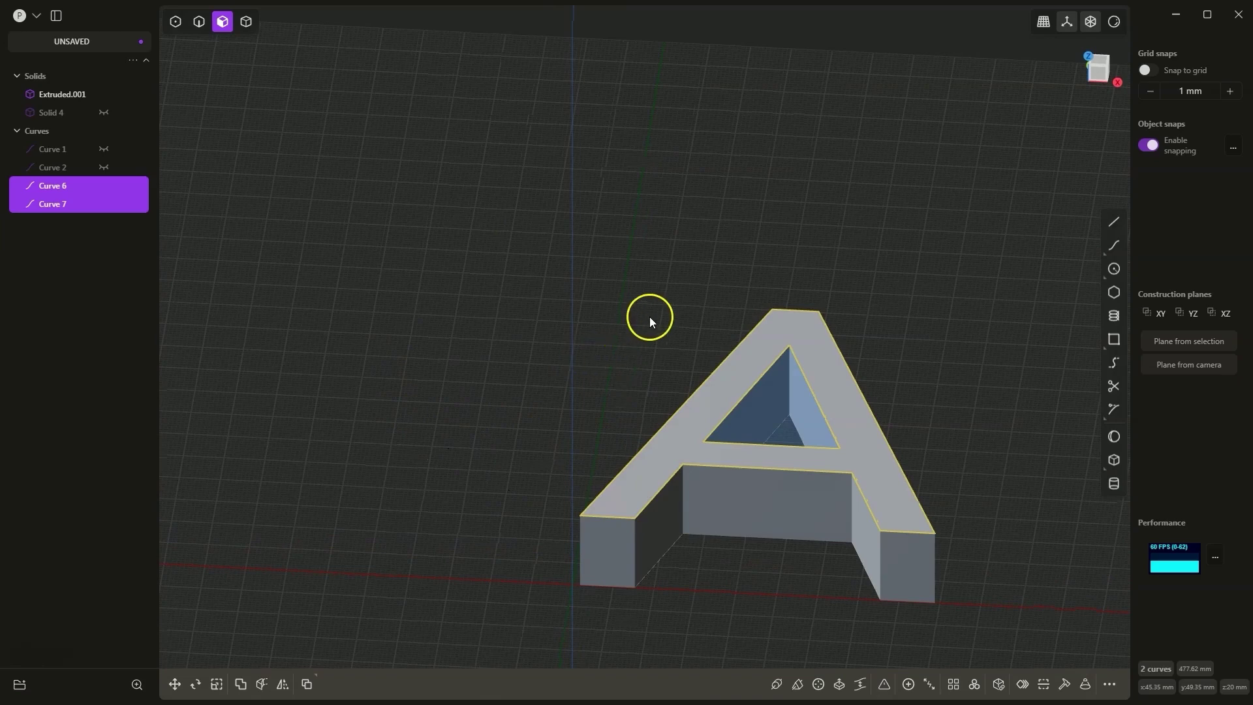
left_click(52, 185)
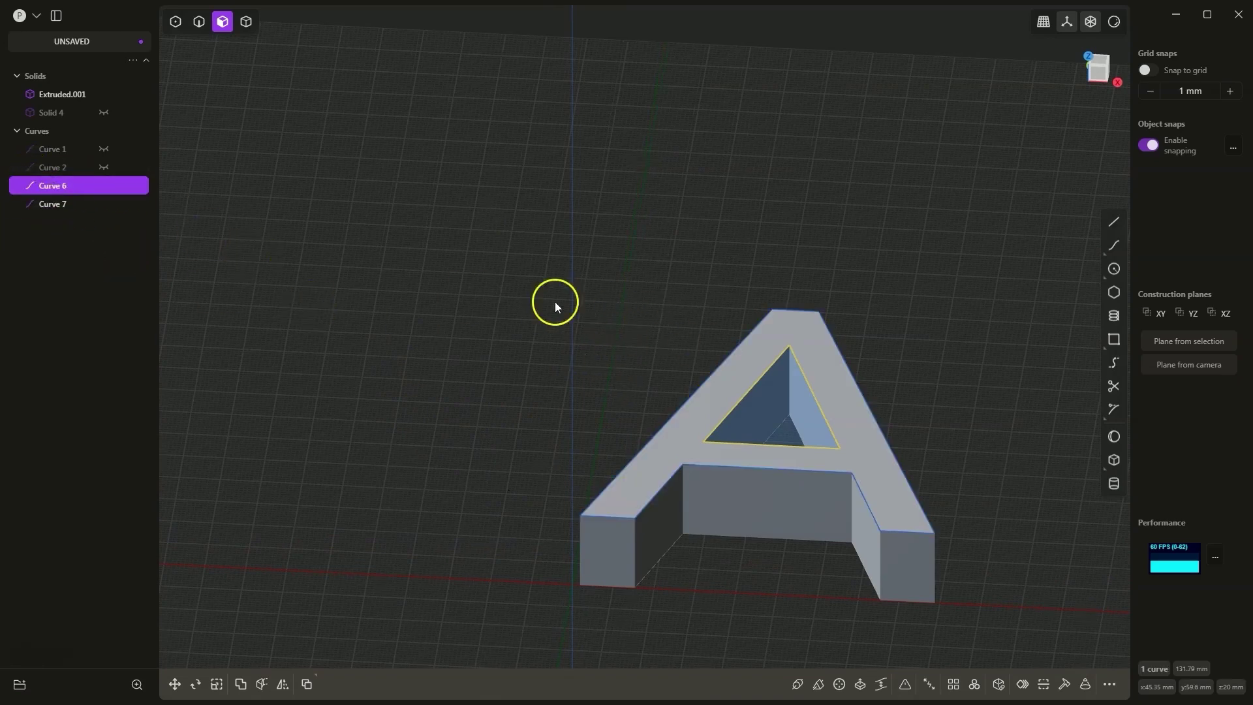
left_click(58, 204)
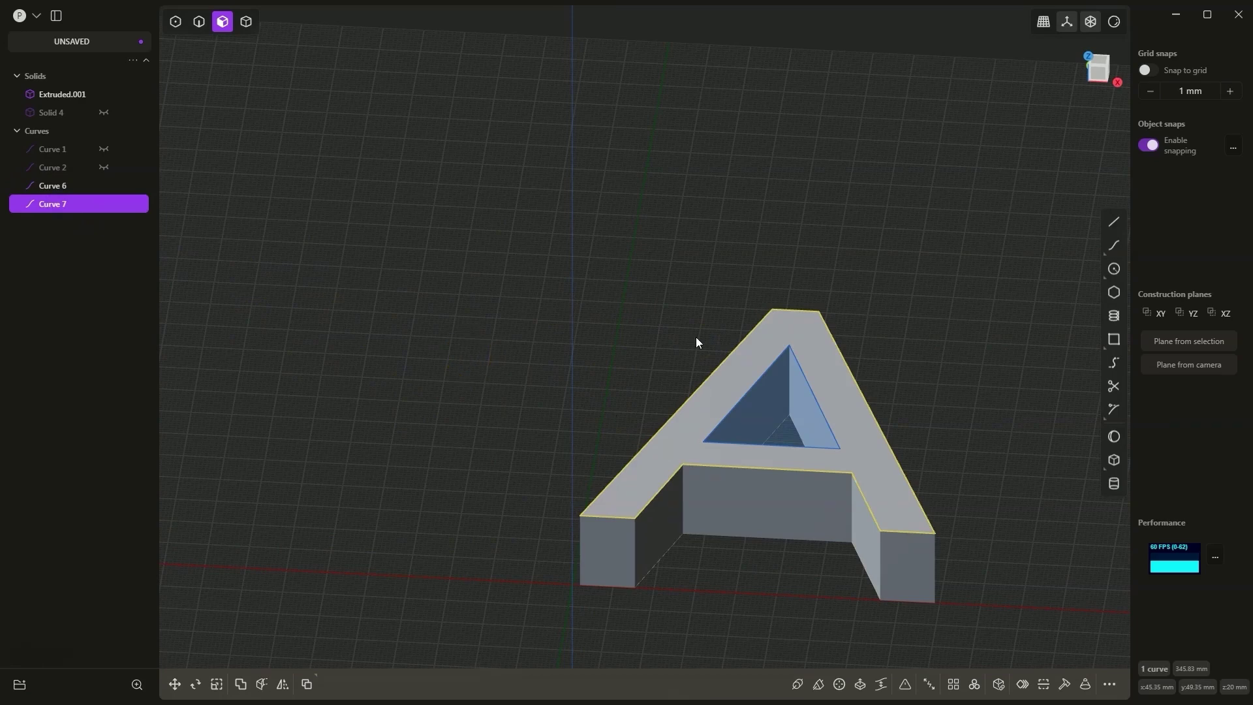
key("o")
left_click_drag(926, 417, 911, 417)
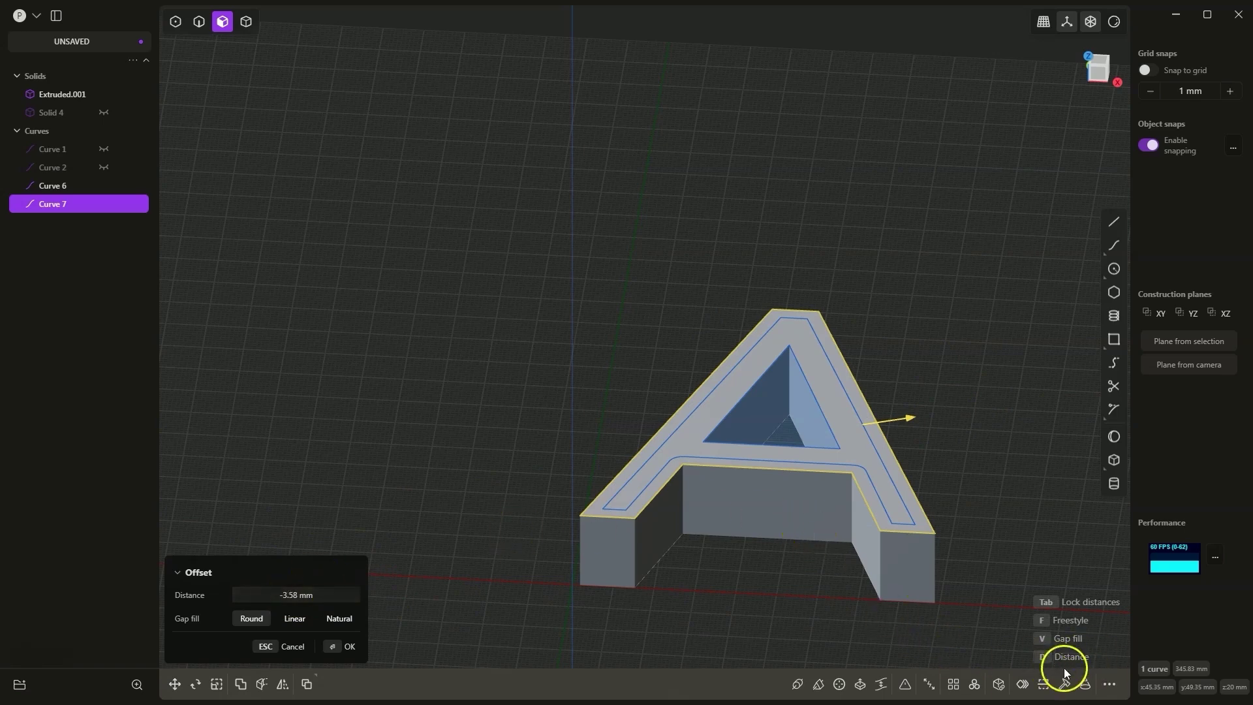
key("d")
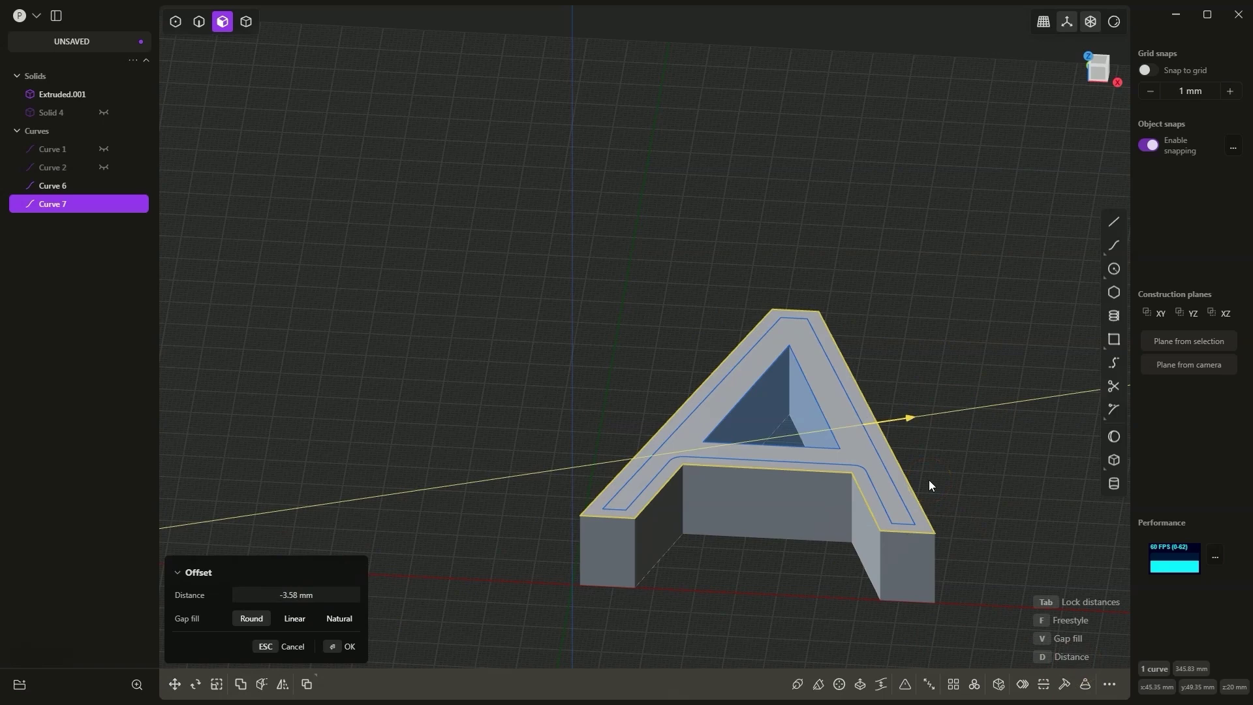
type("-3")
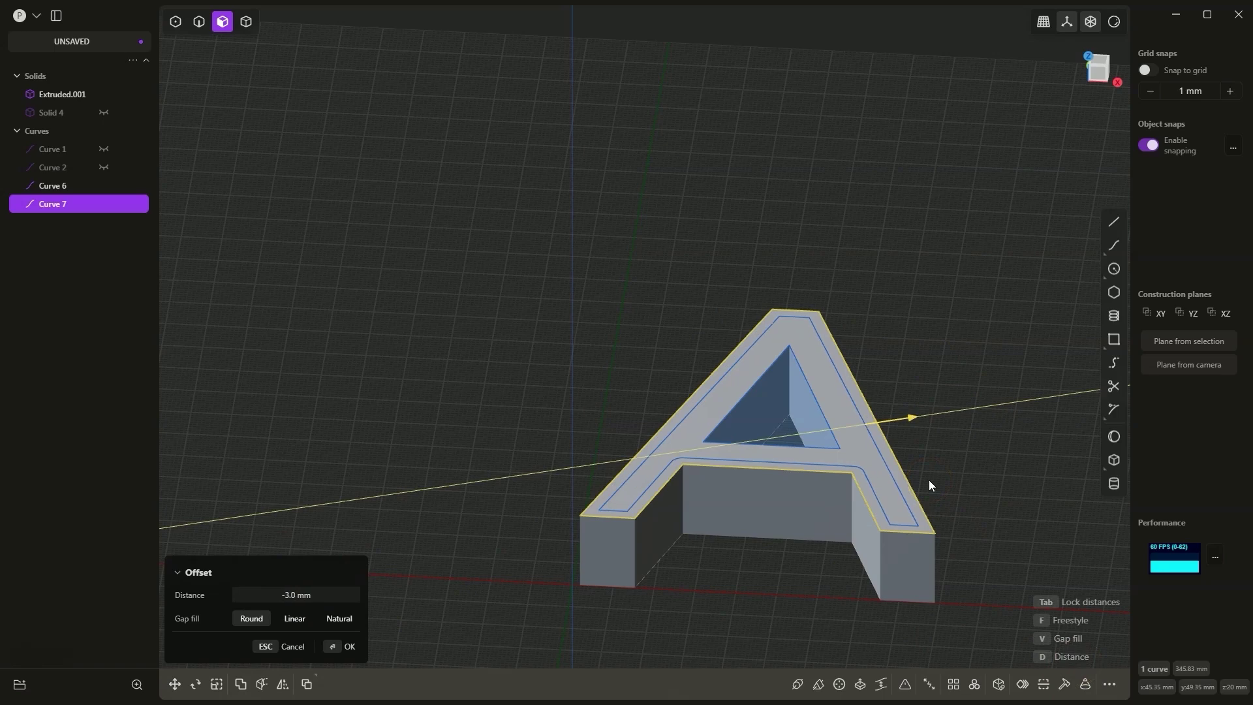
key("Return")
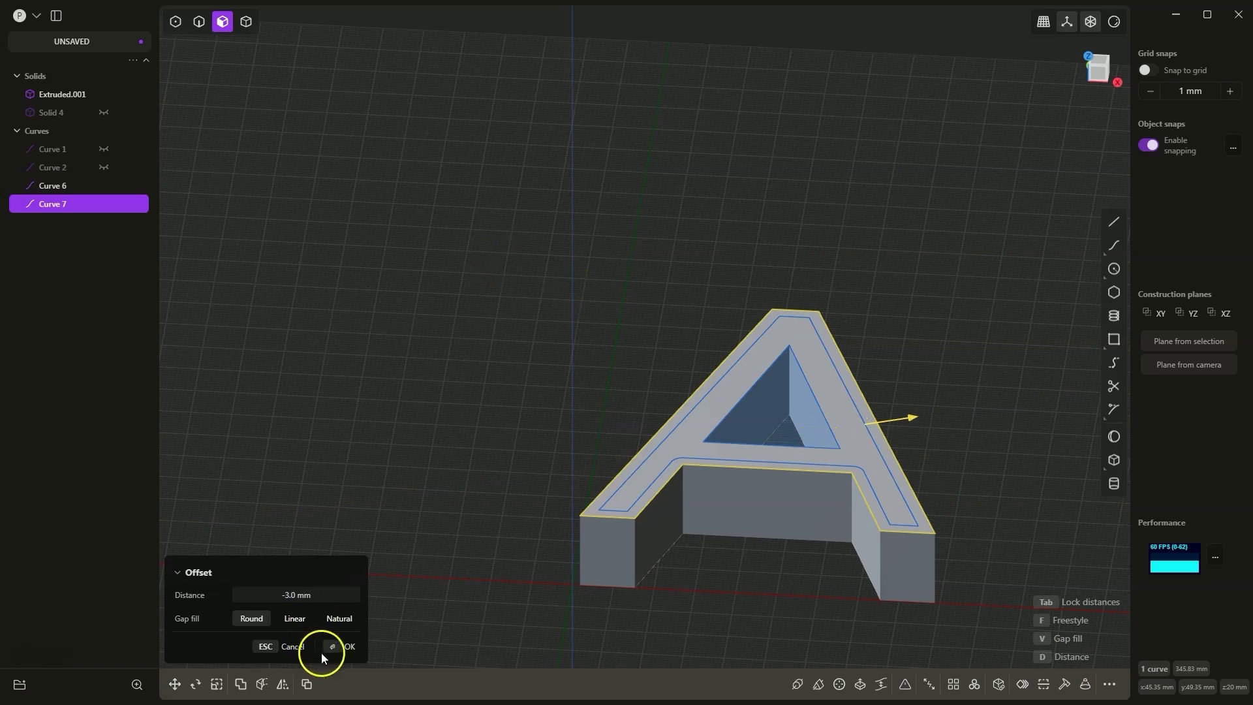
left_click(341, 647)
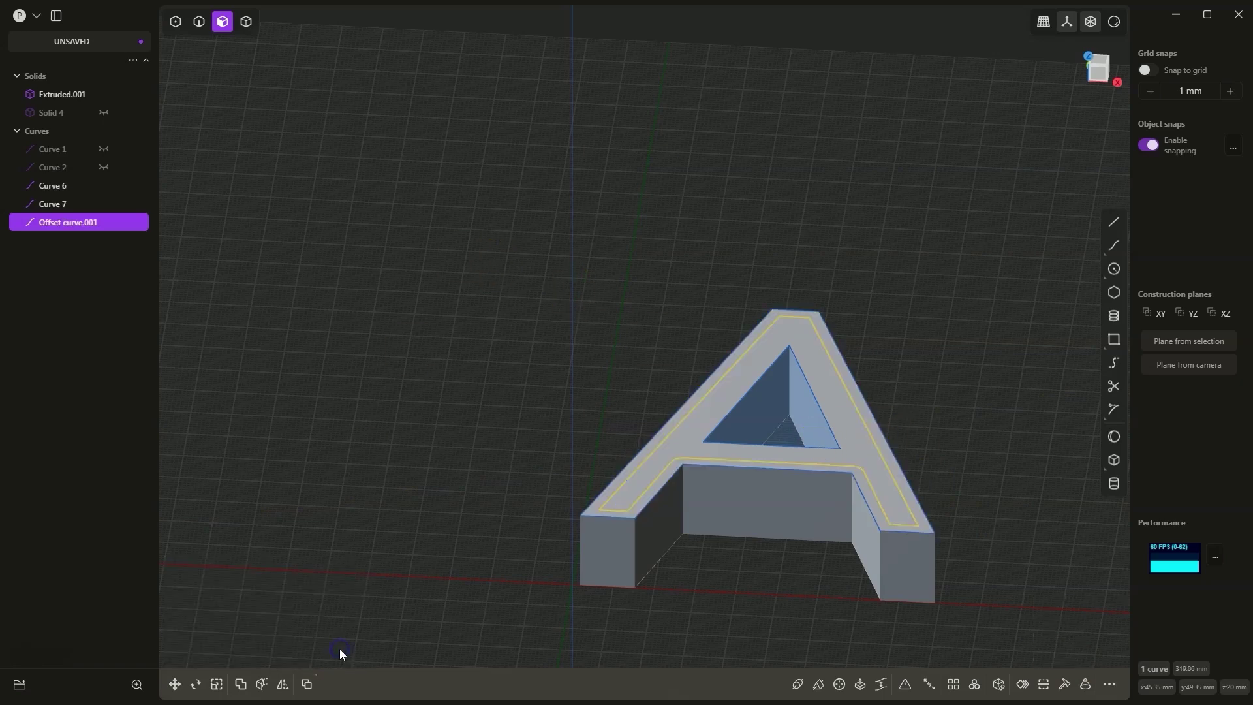
Offset the inner triangle outline, Curve 6, outward by 3 mm with round gap fill
left_click(57, 187)
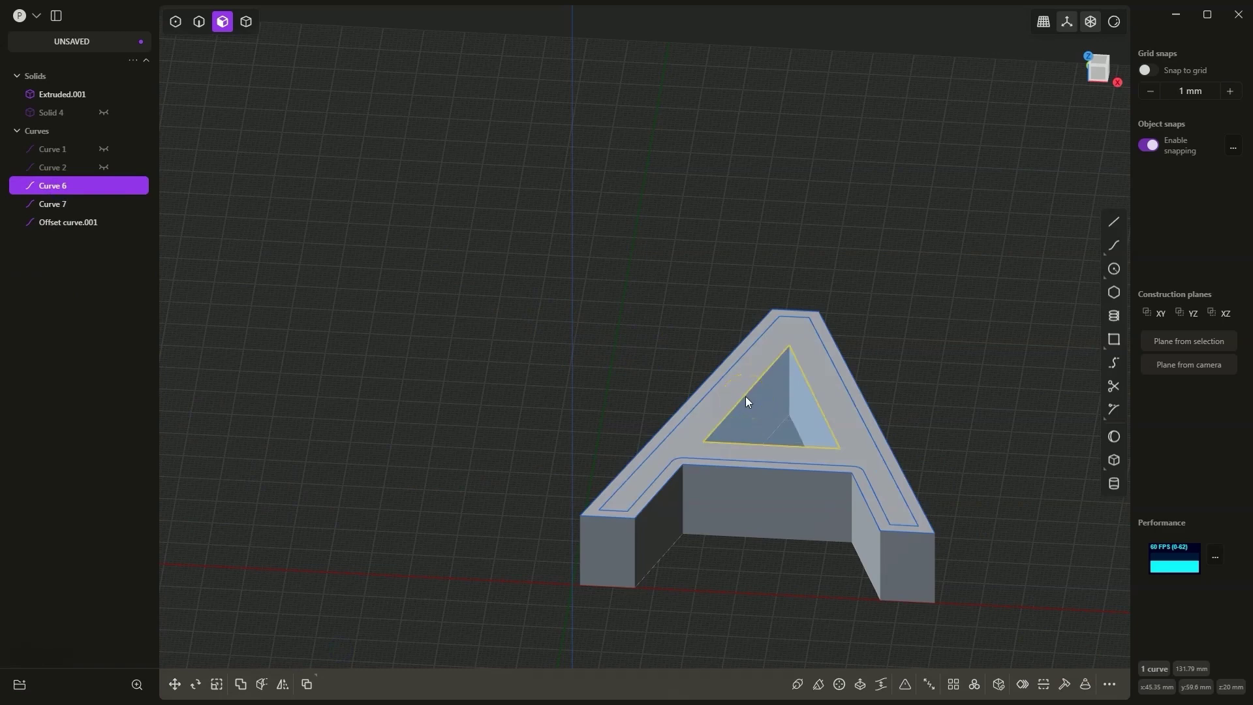
key("o")
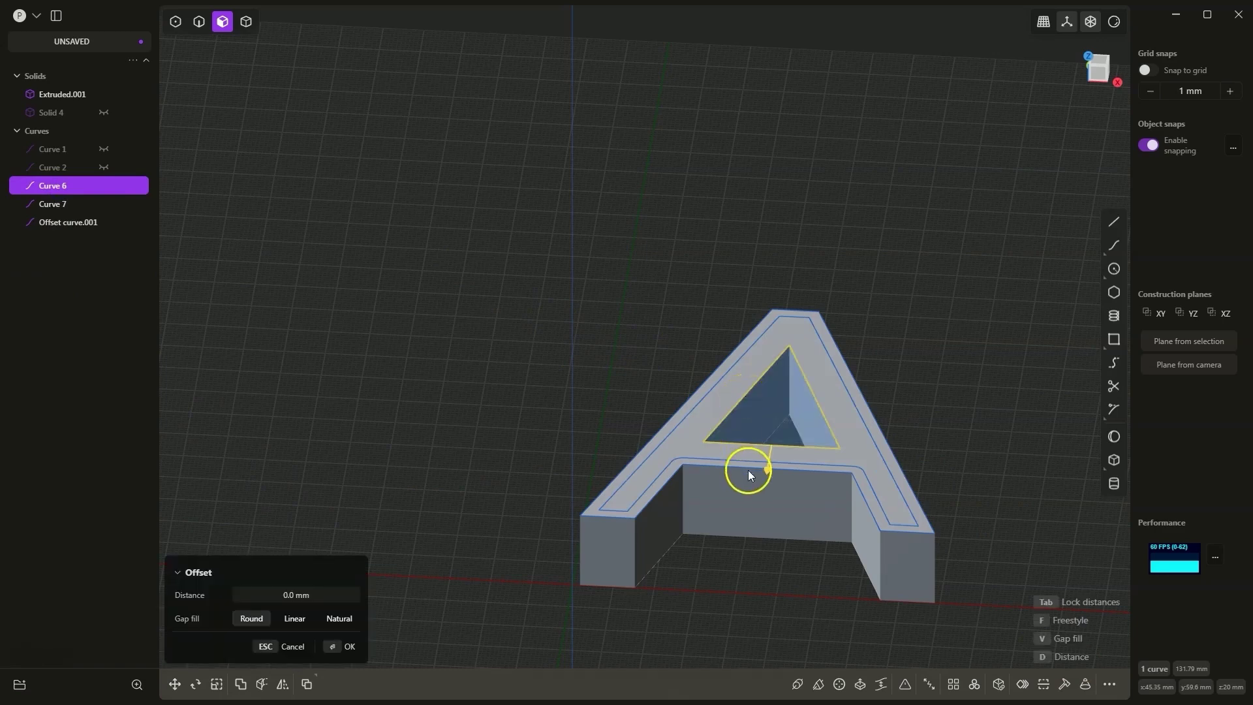
left_click_drag(764, 470, 762, 478)
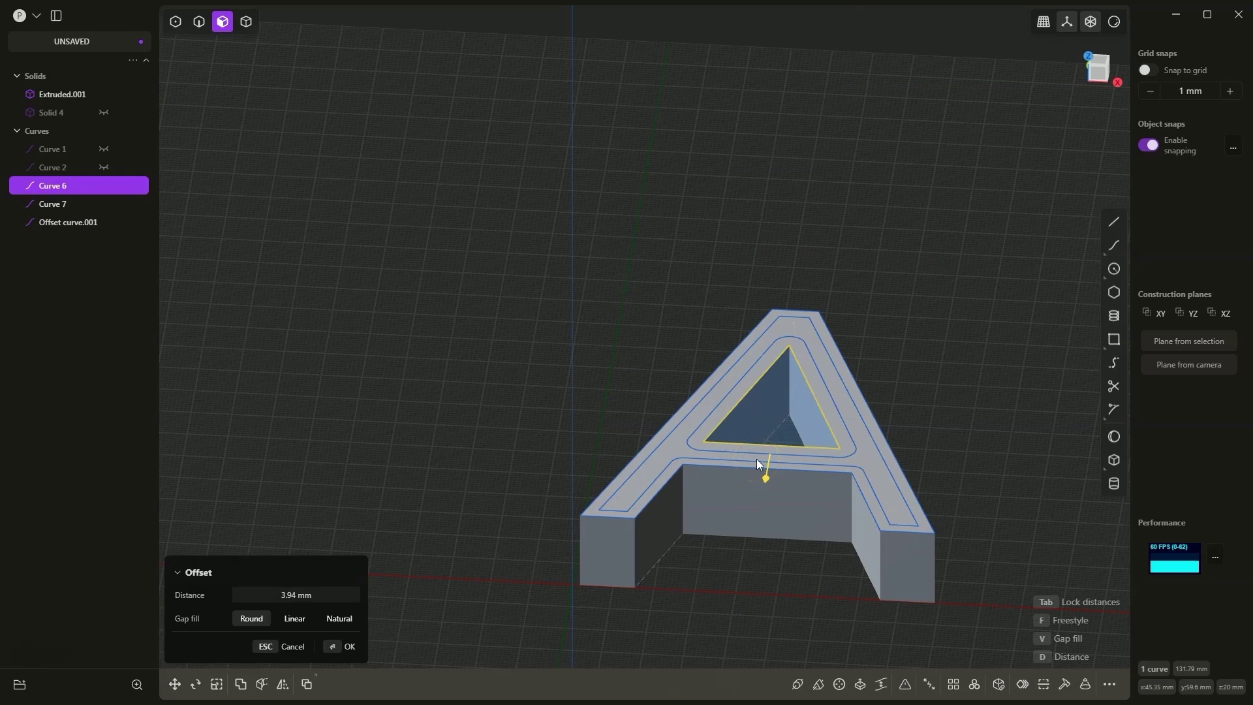
type("d3")
key("Return")
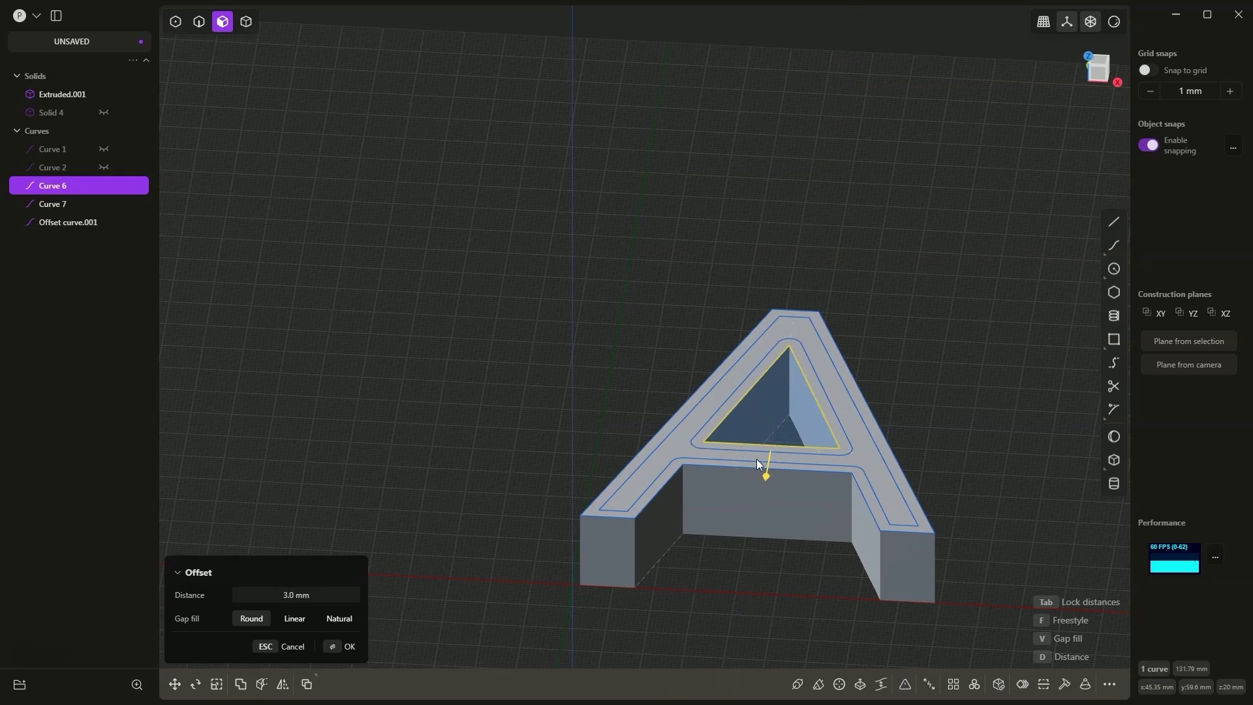
left_click(757, 459)
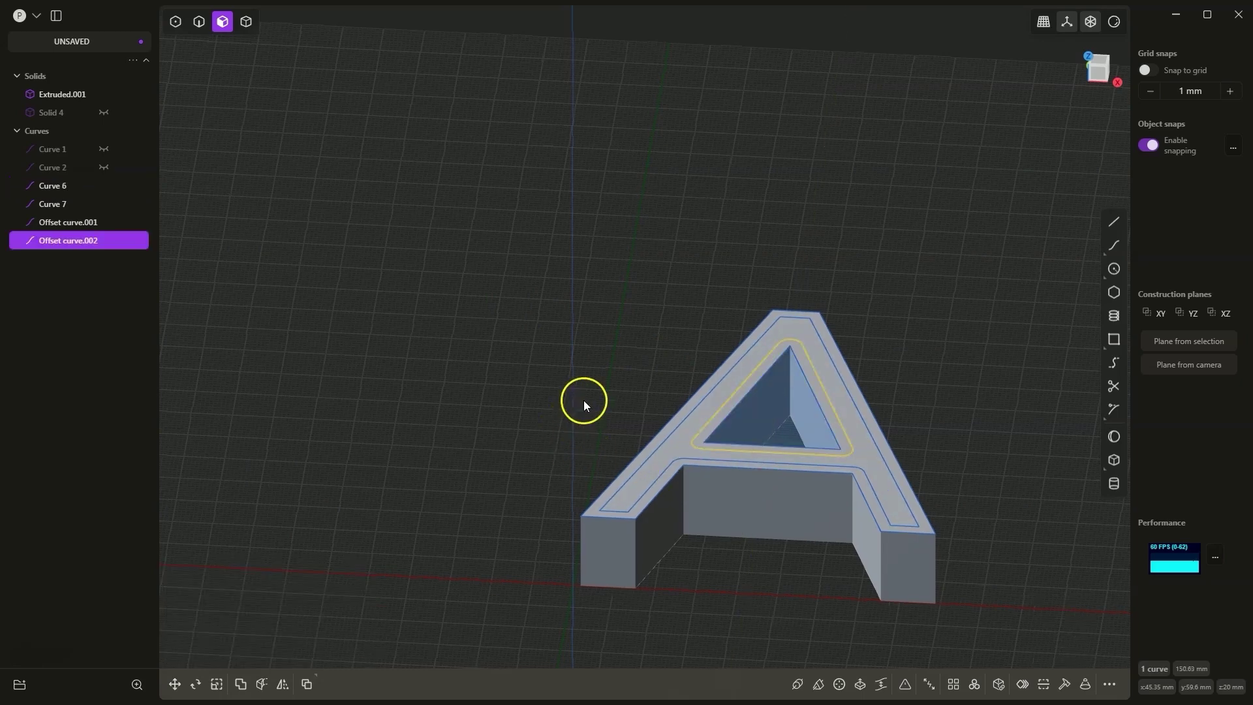
left_click(798, 331)
key("e")
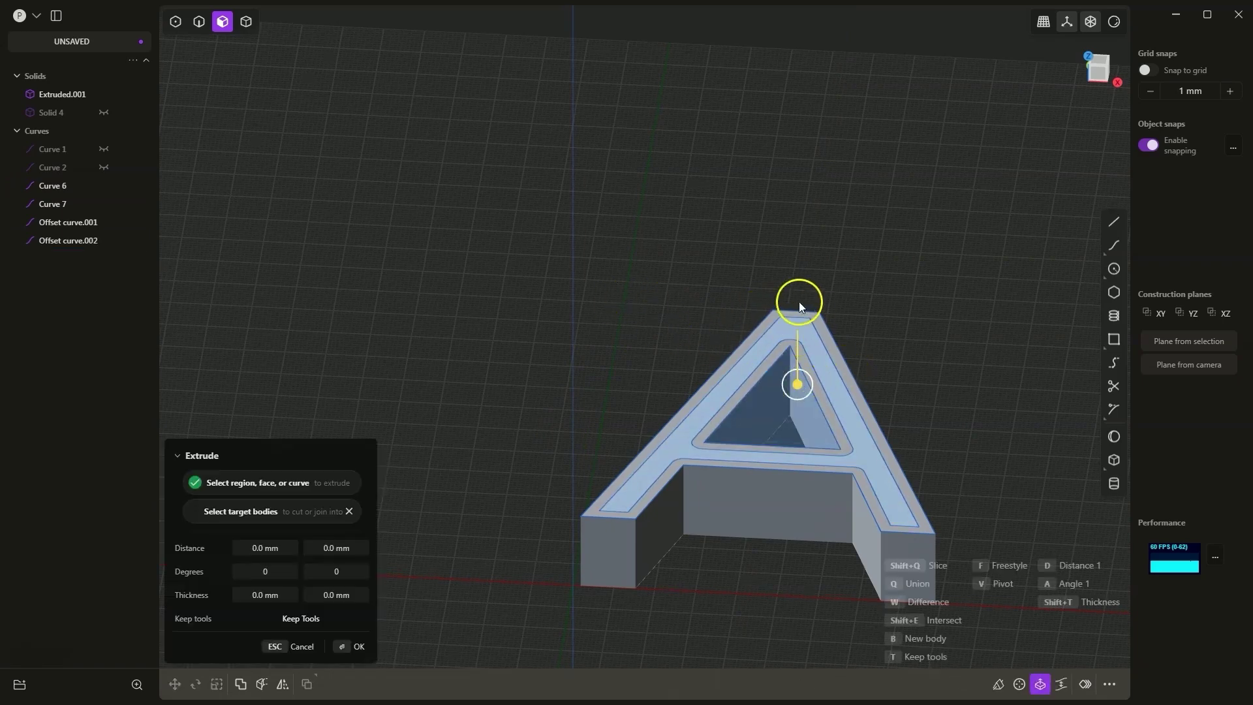
key("Escape")
Hide the extruded letter and extrude the region between the two offset curves 17 mm downward
left_click(679, 447)
key("e")
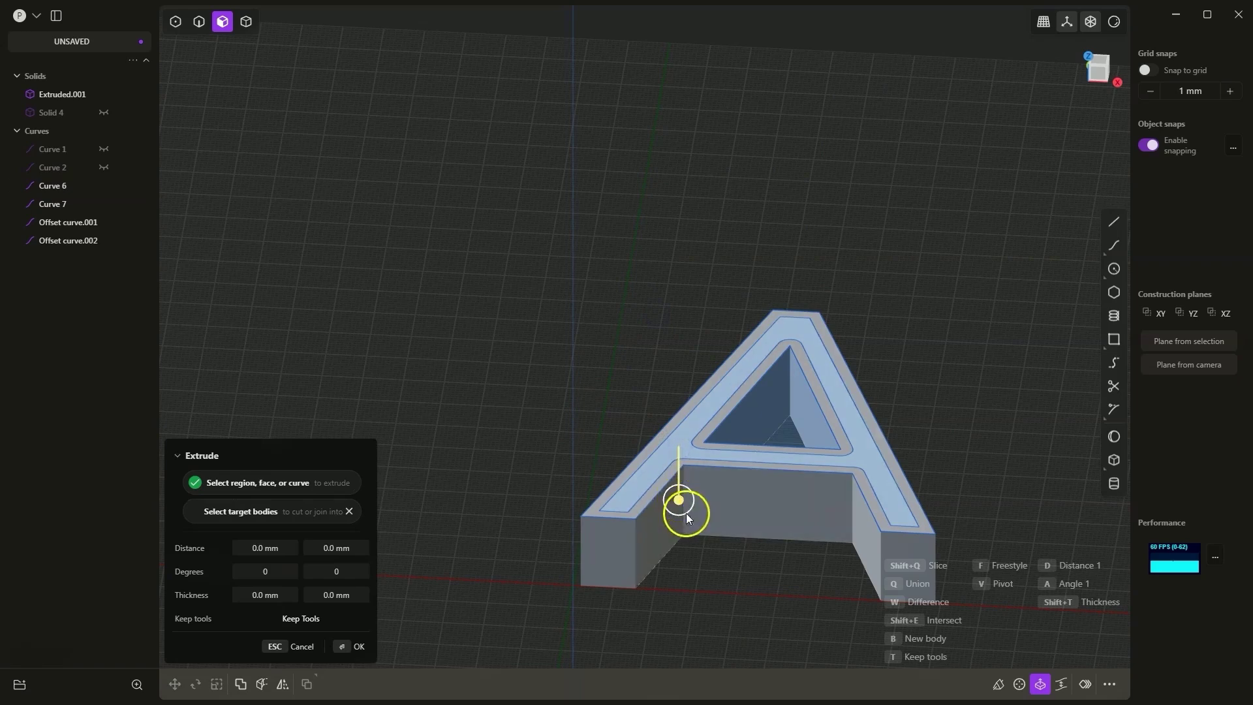
mouse_move(114, 94)
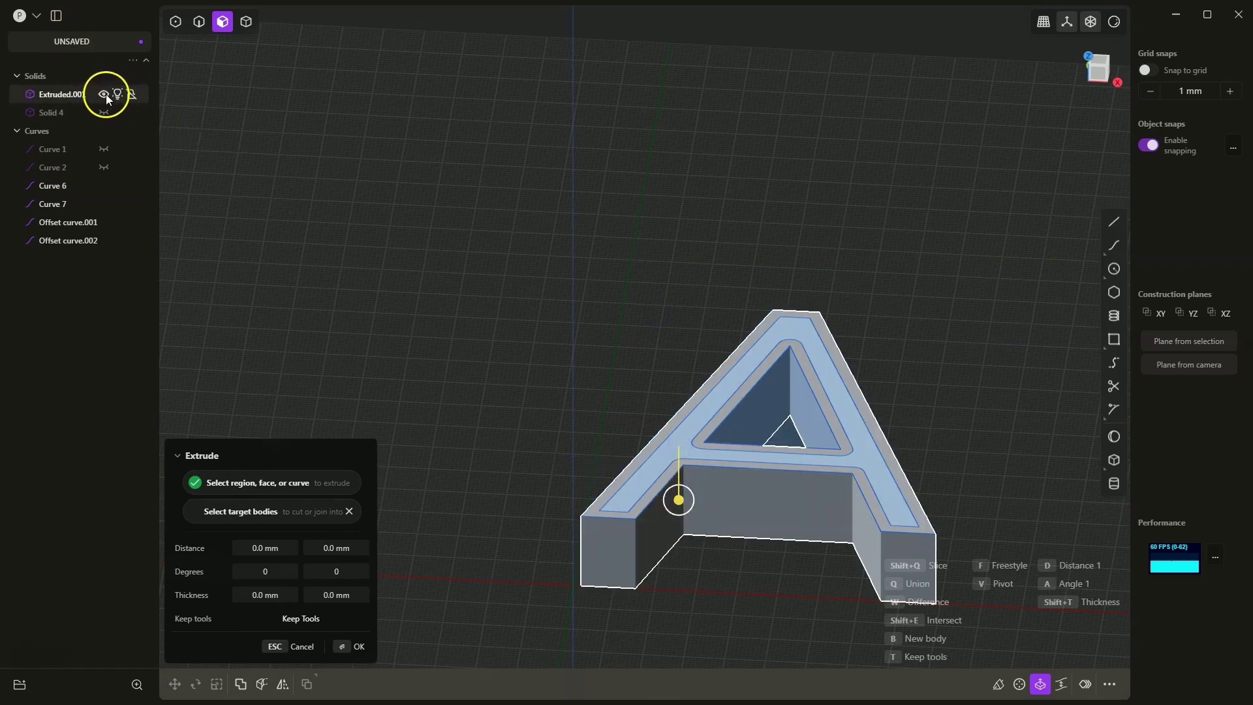
left_click(106, 94)
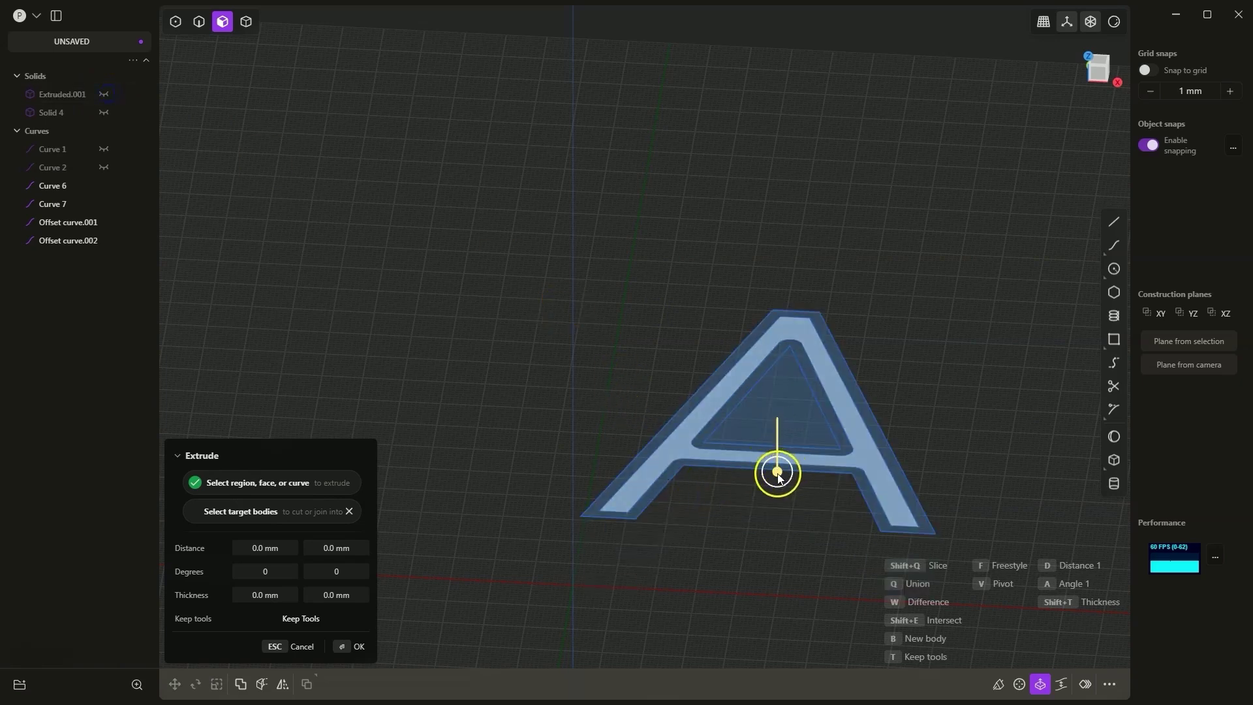
left_click_drag(776, 470, 777, 523)
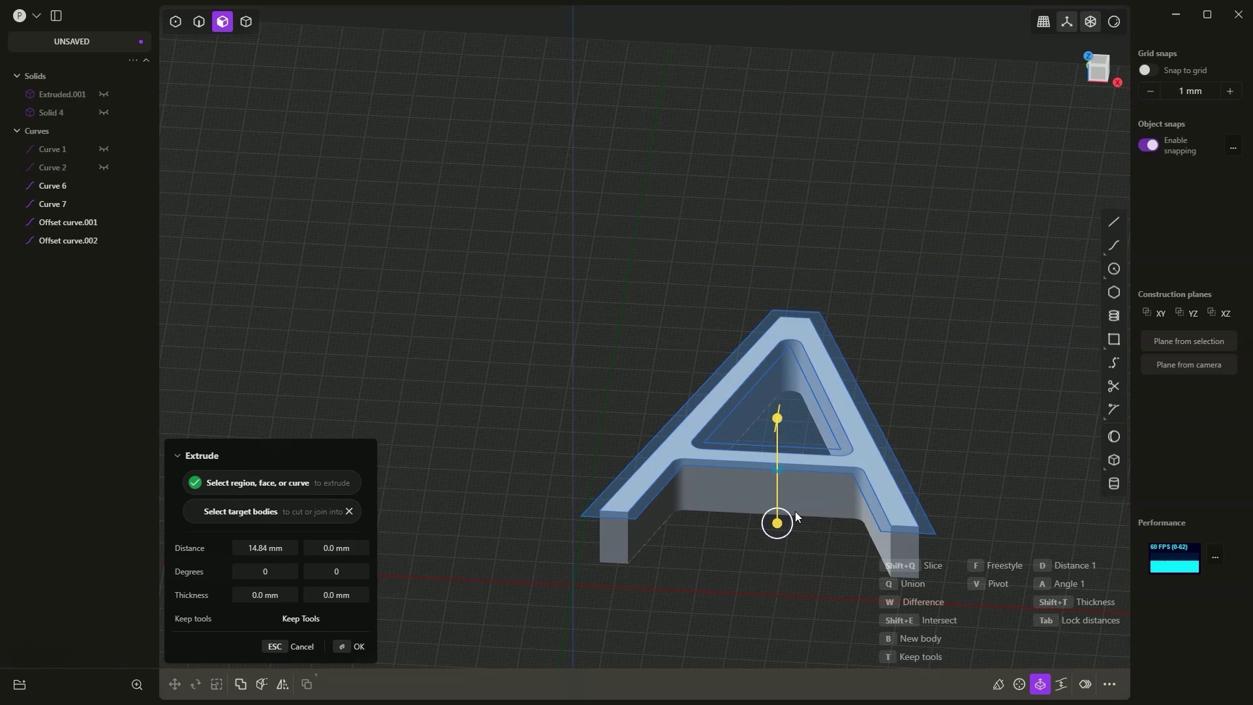
type("17")
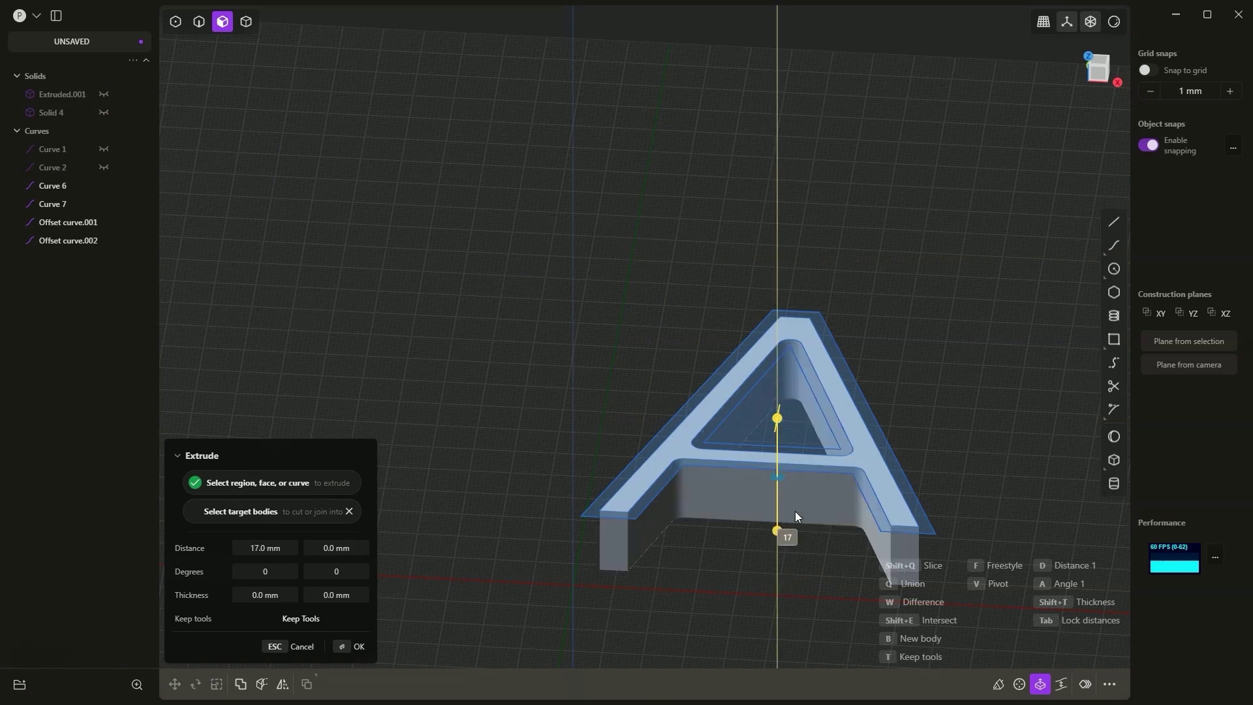
key("Return")
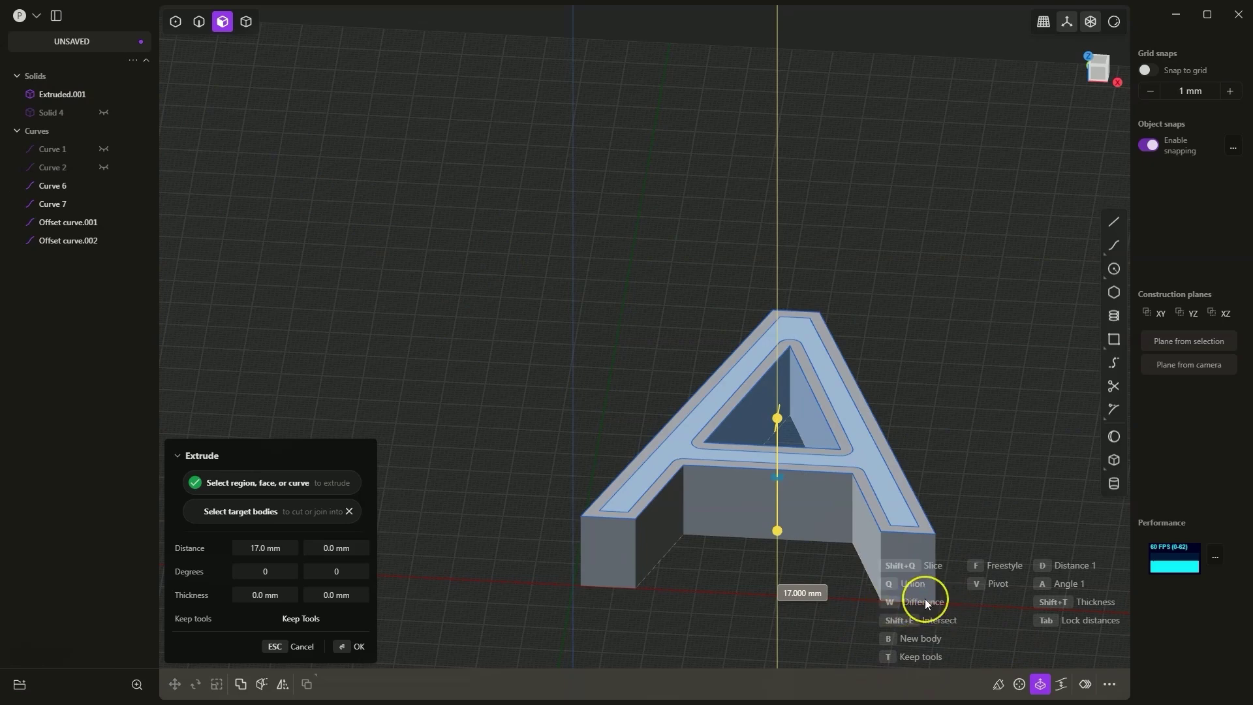
Set the extruded letter as the extrusion's target body and cut the cavity out of it
left_click(799, 599)
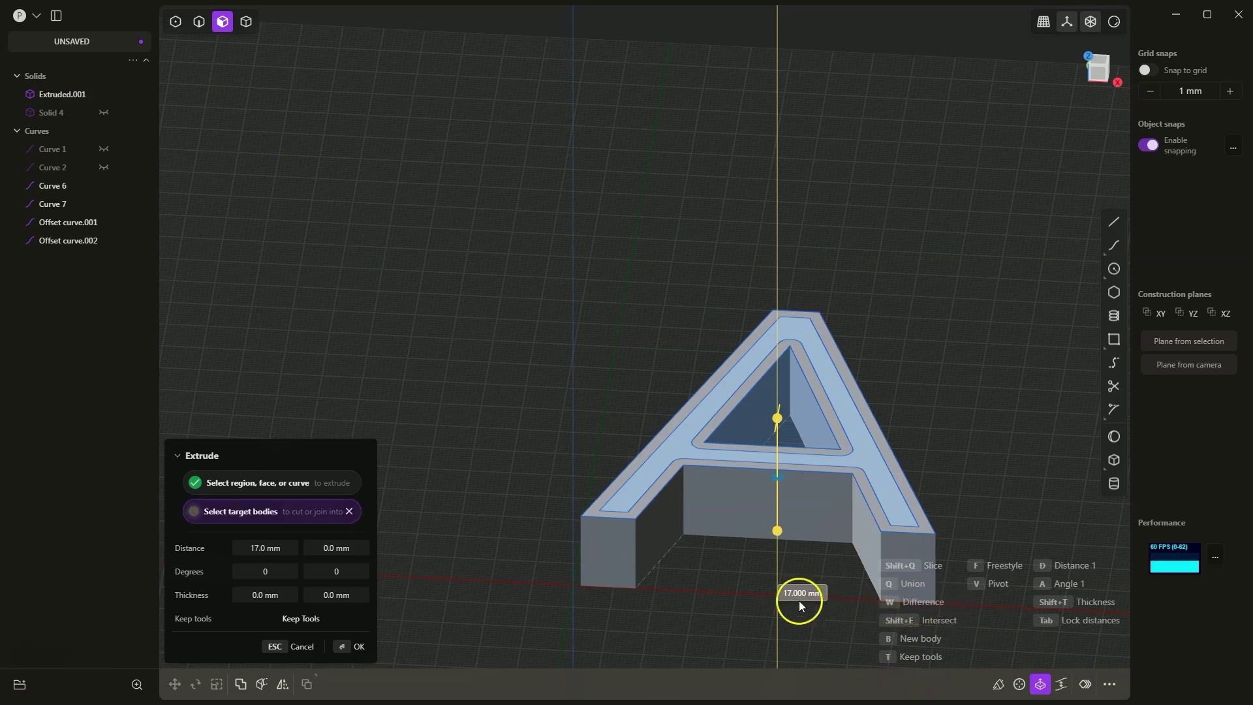
left_click(602, 564)
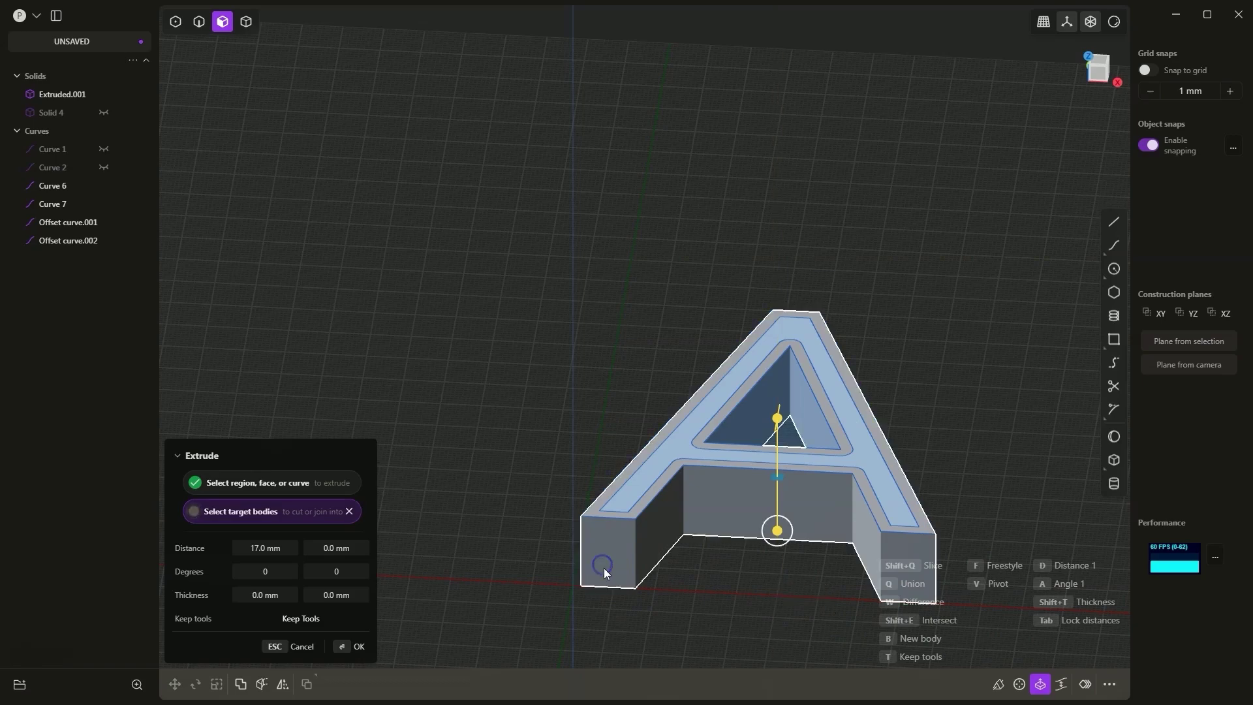
left_click(603, 553)
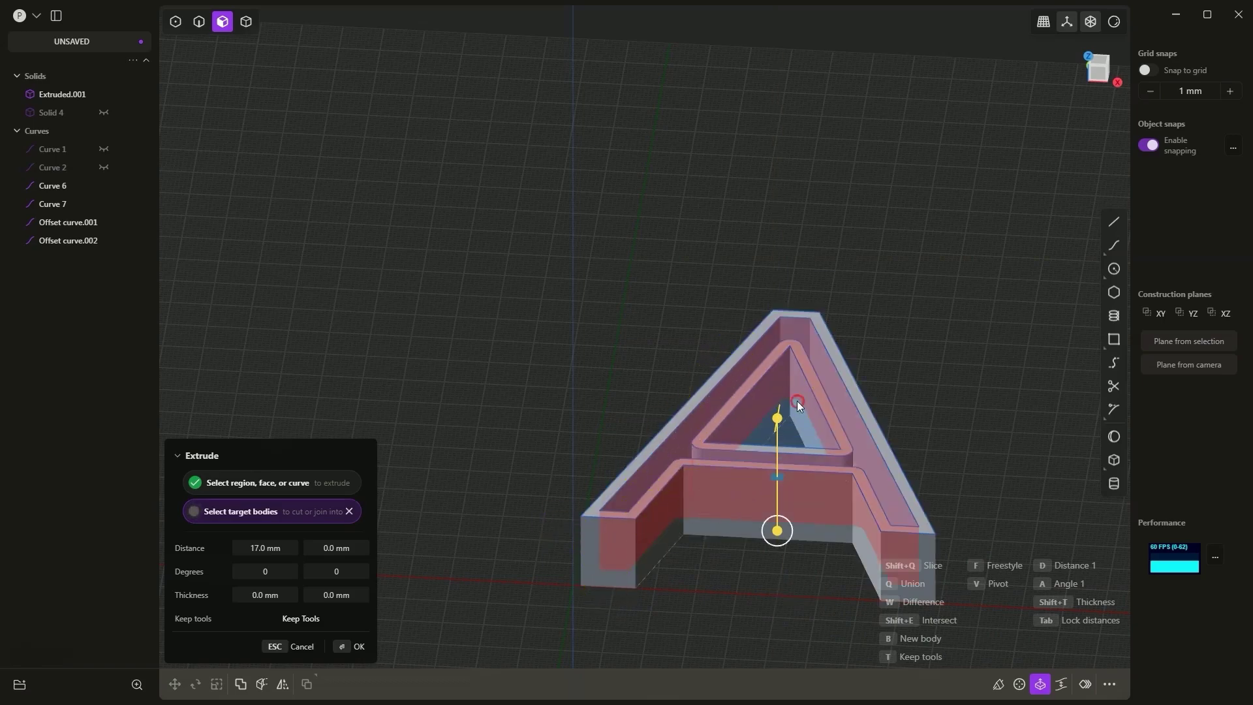
middle_click_drag(797, 401, 779, 472)
left_click(350, 656)
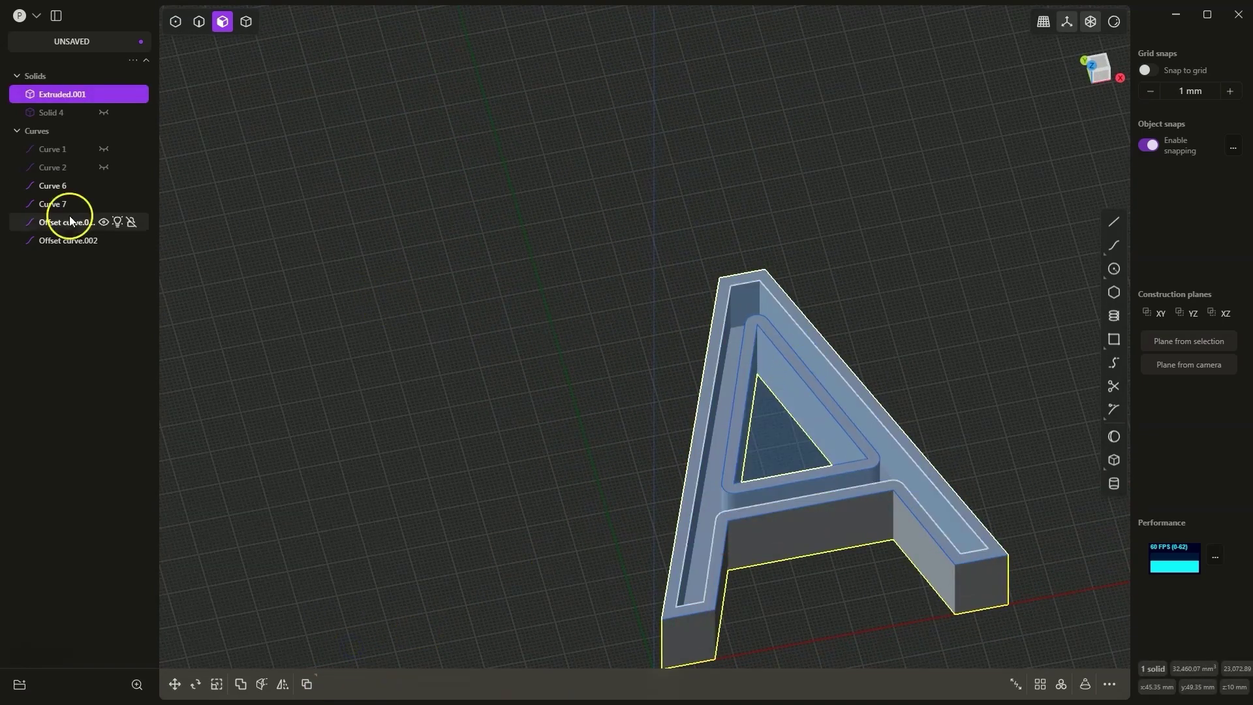
Hide Curve 6, Curve 7 and both offset curves
left_click(53, 186)
left_click(65, 241, "shift")
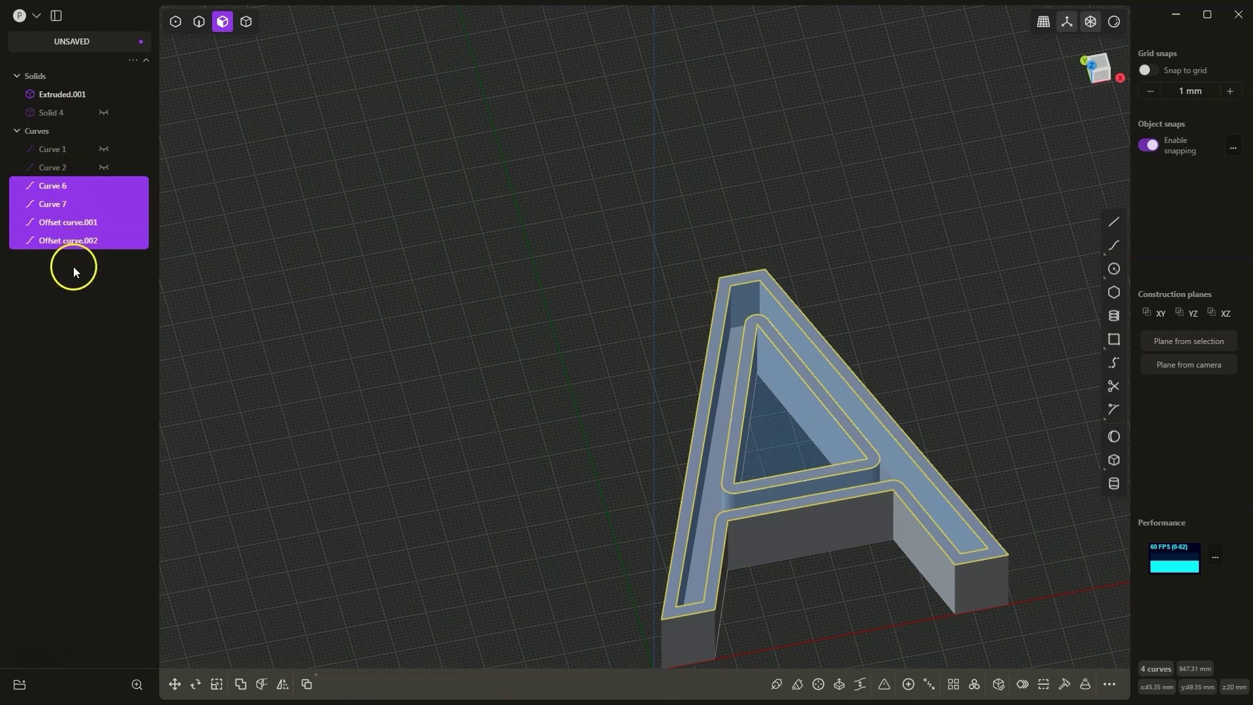
key("h")
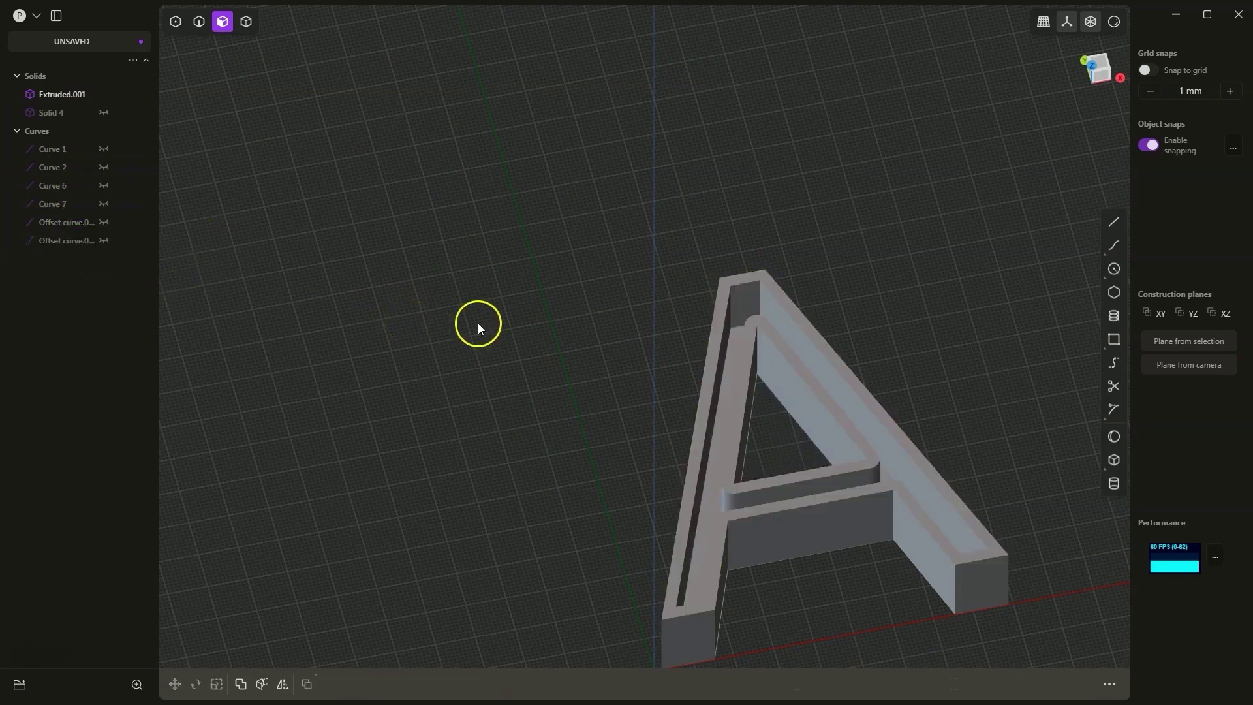
Toggle the thin lid, Solid 4, on and off over the hollowed letter, leaving it shown
mouse_move(748, 353)
middle_mouse_down()
mouse_move(779, 382)
mouse_move(779, 366)
mouse_move(728, 331)
mouse_move(756, 344)
middle_mouse_up()
left_click(704, 337)
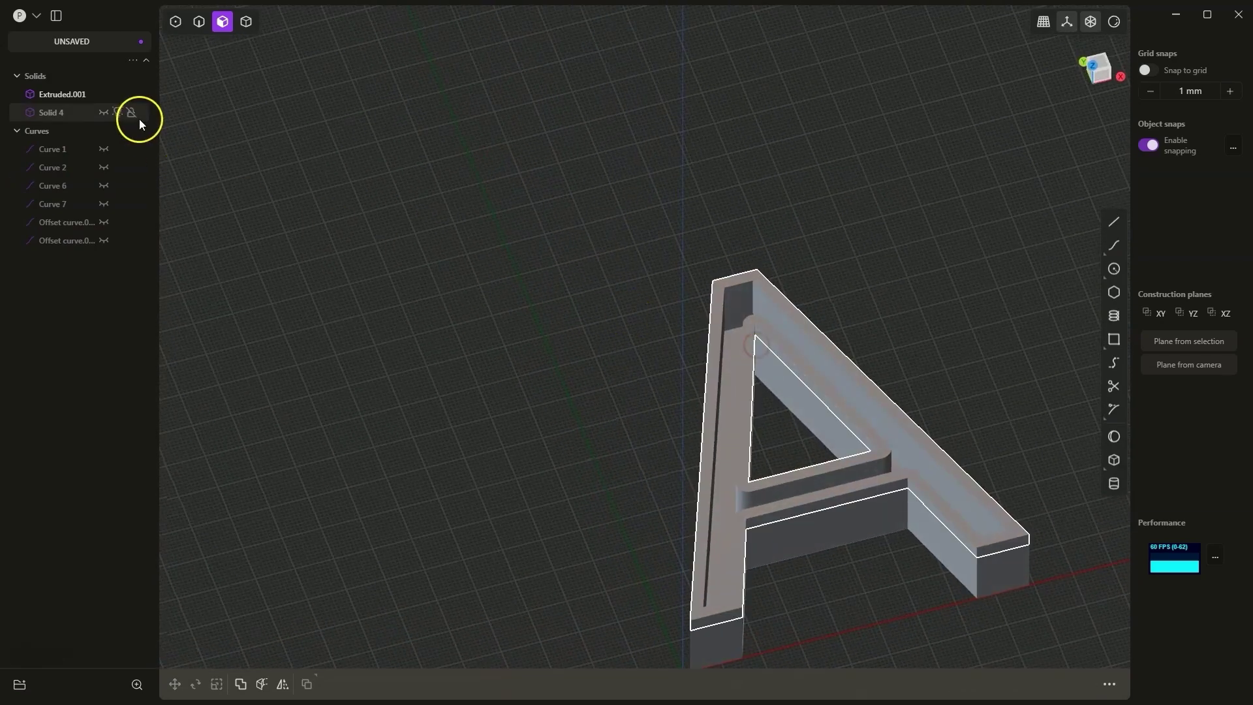
left_click(102, 112)
left_click(103, 112)
left_click(103, 112)
key("Escape")
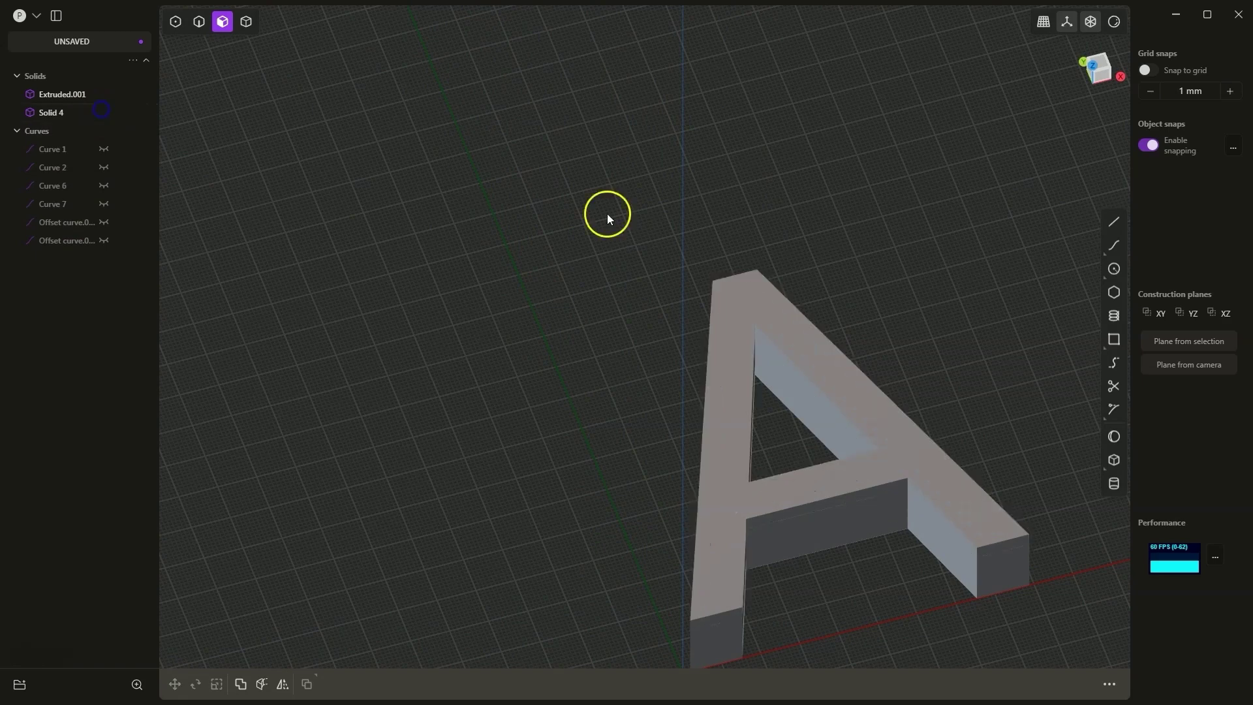
Check how the lid sits on the letter from the side by toggling Solid 4, leaving it hidden
middle_click_drag(868, 346, 865, 251)
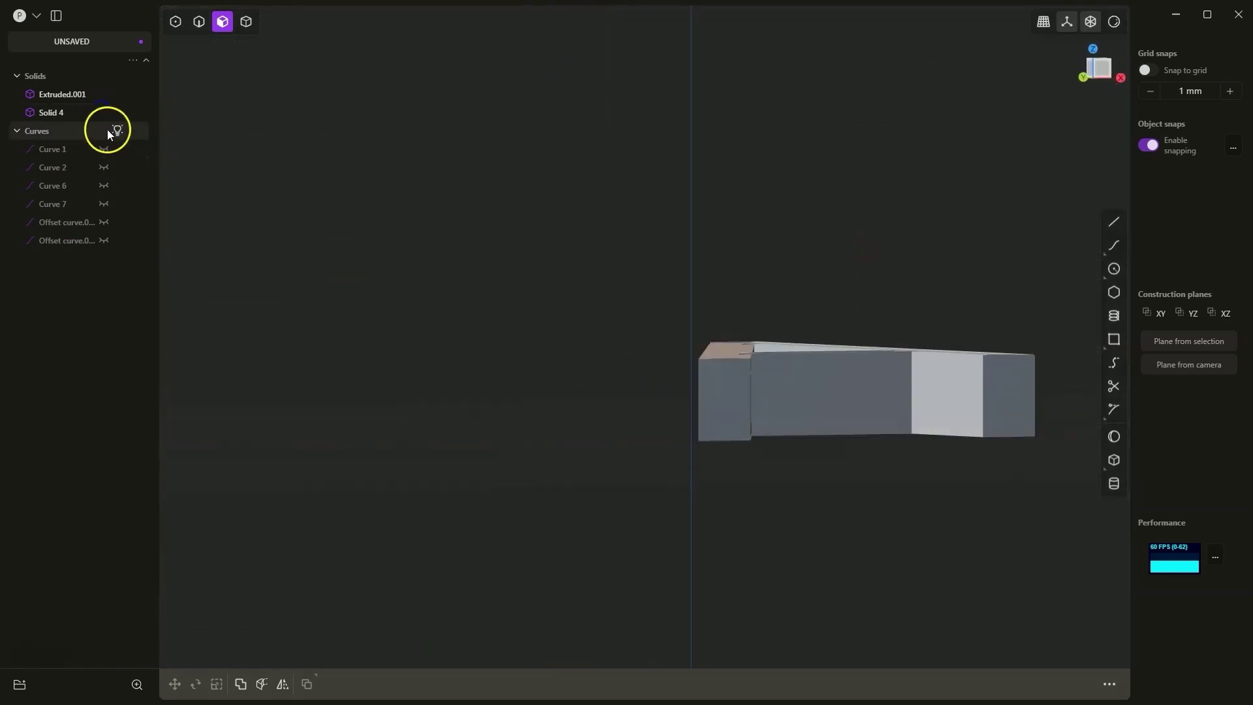
left_click(103, 112)
left_click(103, 113)
left_click(104, 113)
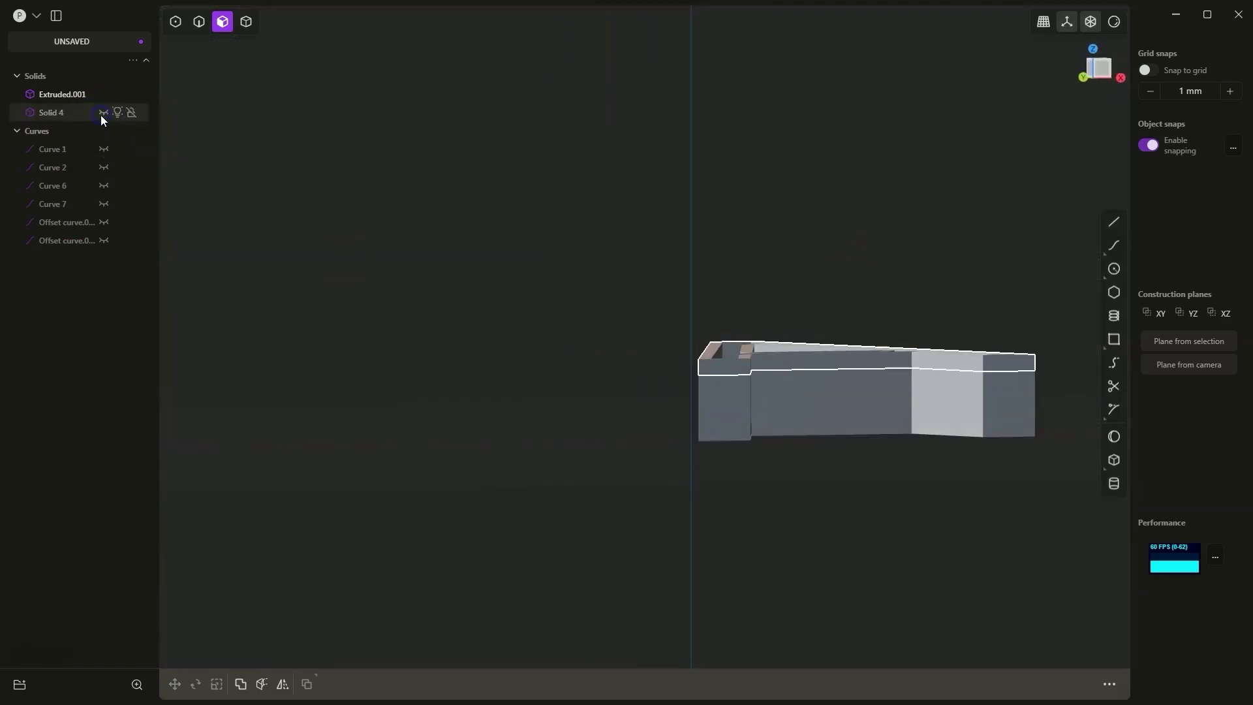
Show the lid, Solid 4, and move it 2 mm up along the Z axis
left_click(103, 112)
left_click(37, 113)
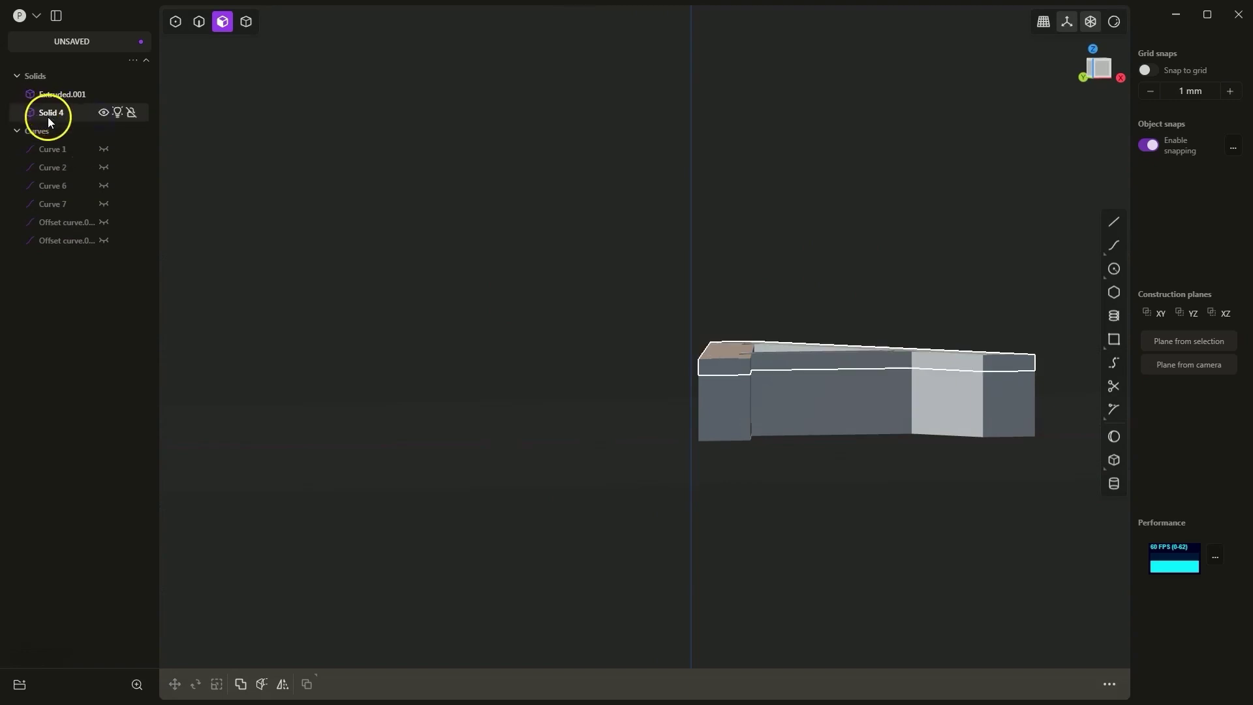
left_click(49, 115)
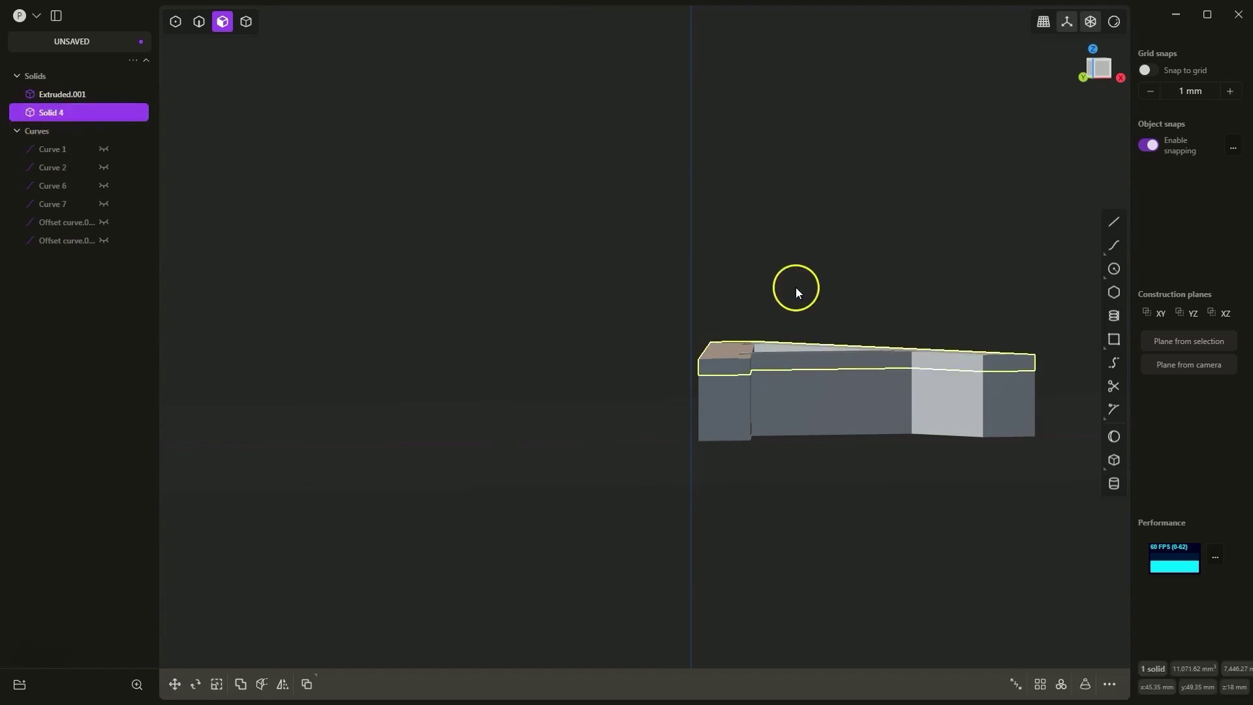
middle_click_drag(796, 288, 794, 331)
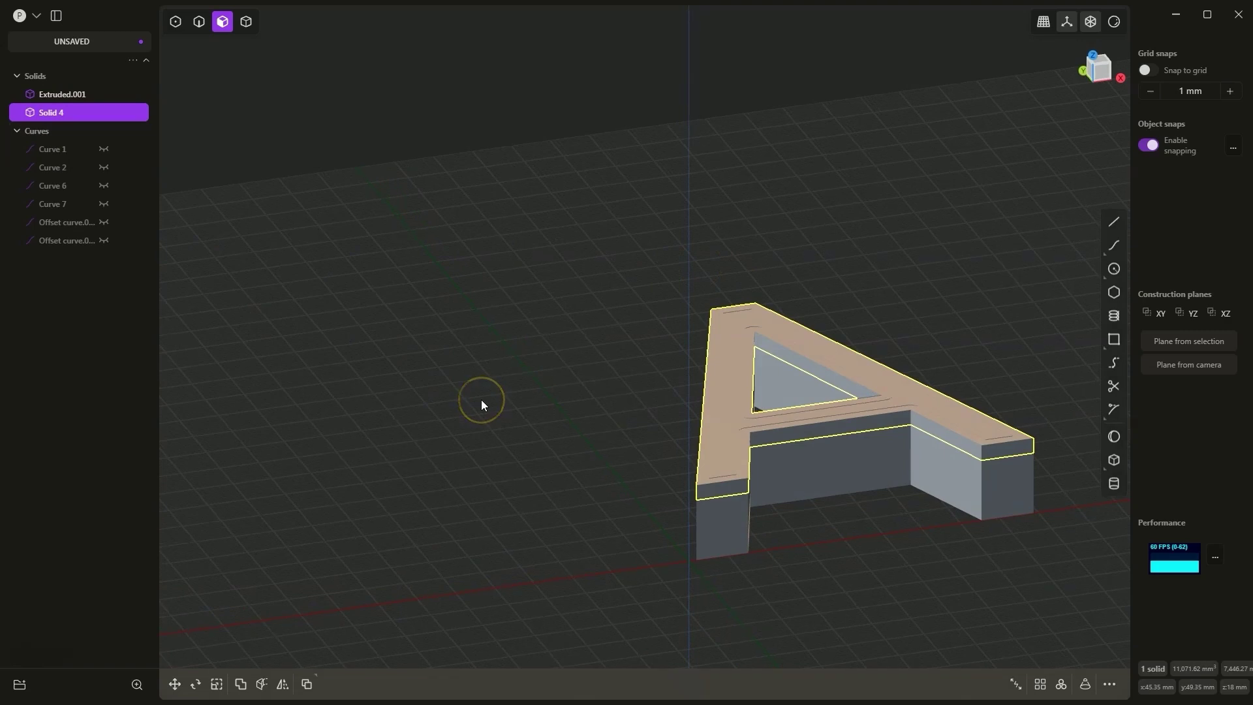
key("g")
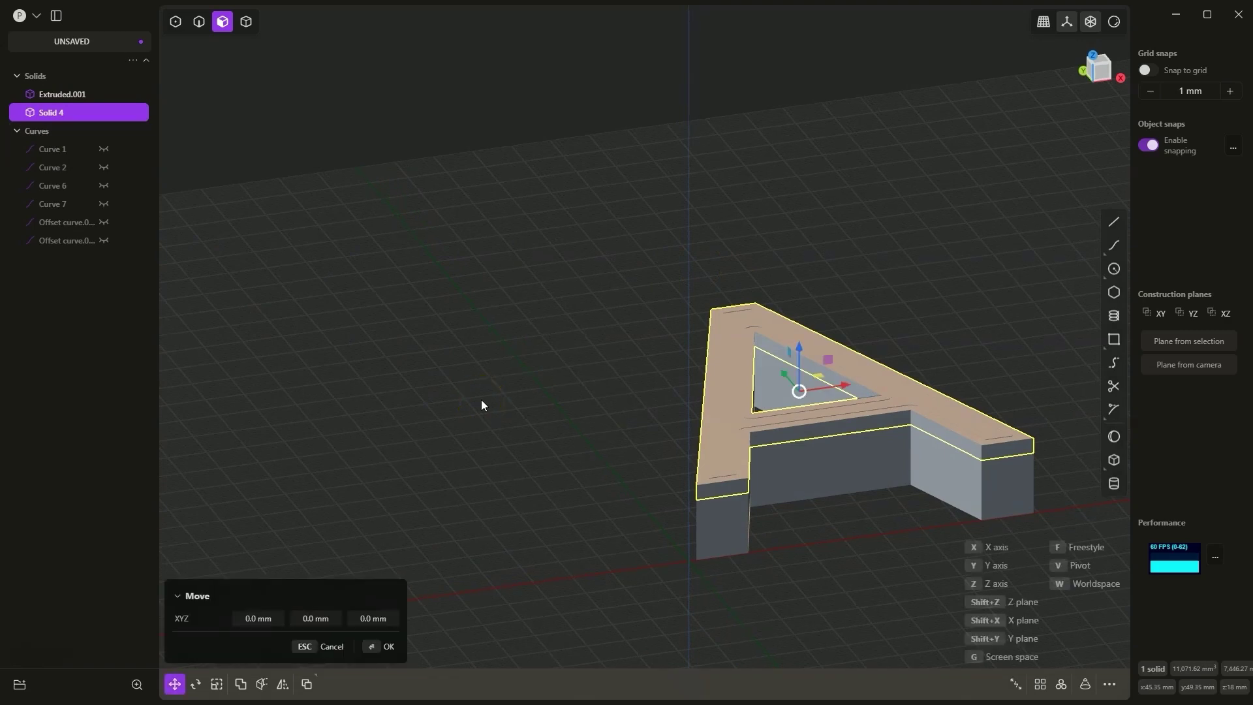
type("z")
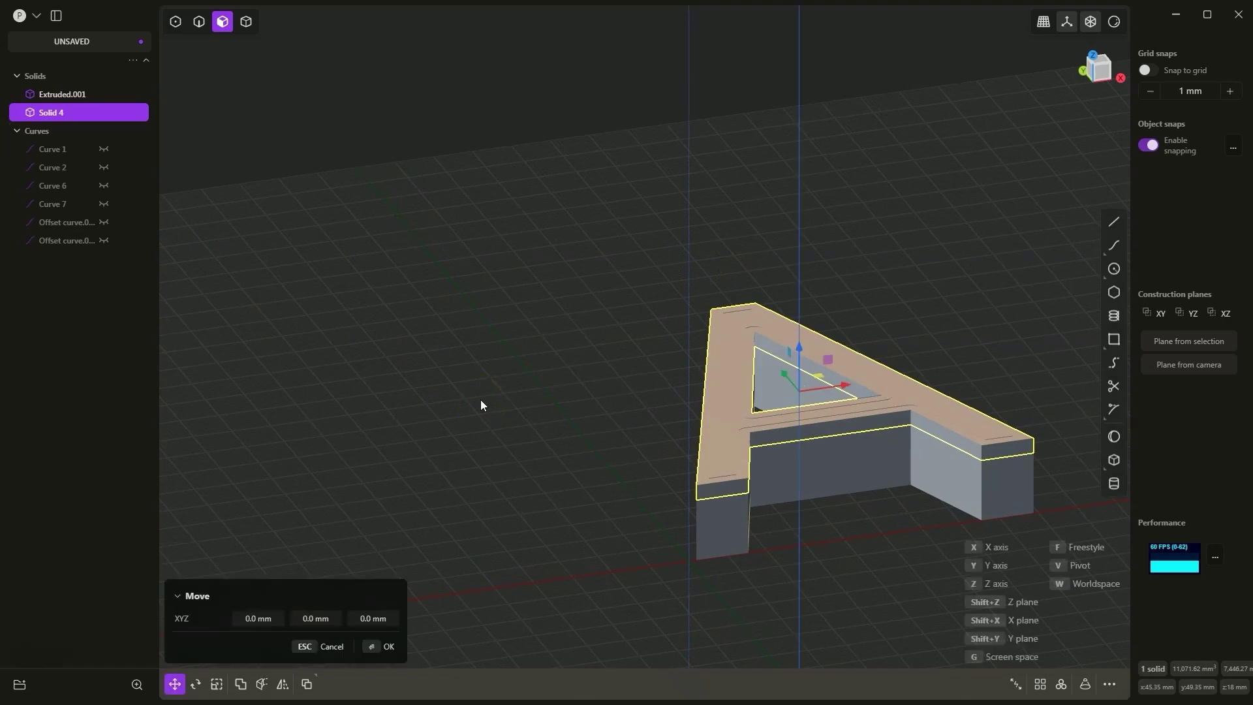
type("2")
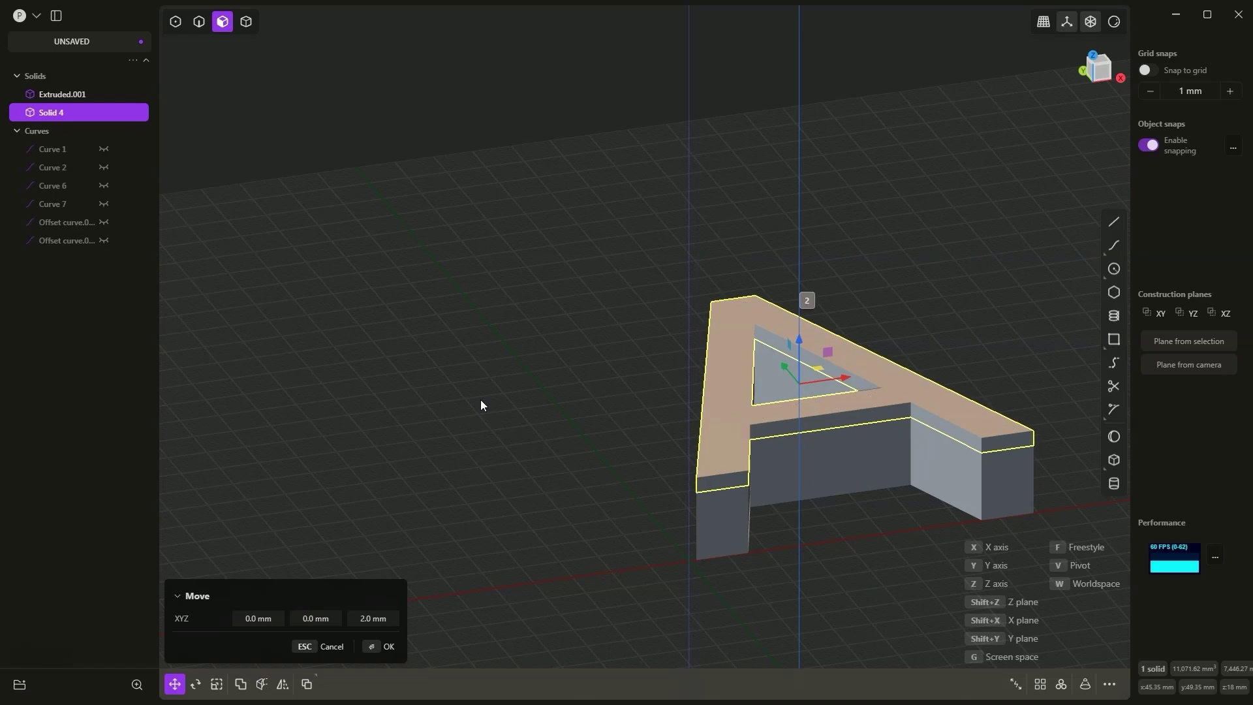
key("Return")
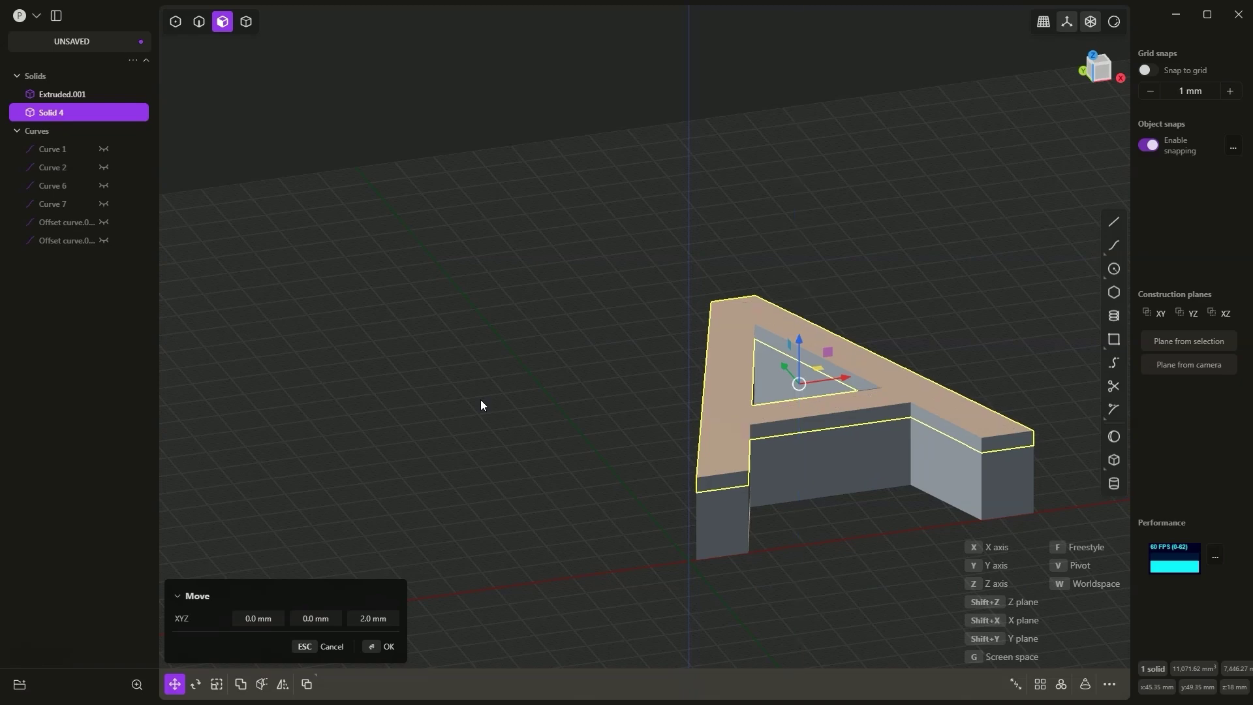
key("Return")
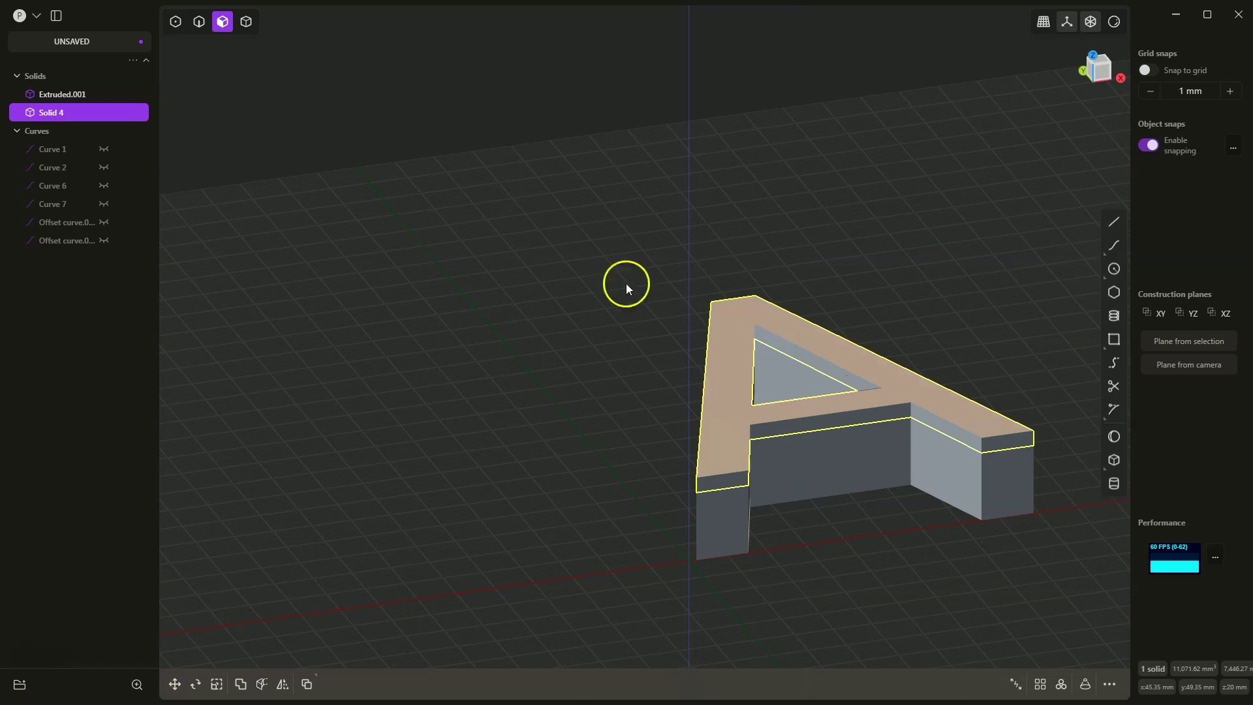
Subtract the hollow letter from the lid with a Boolean difference, keeping the letter as a kept tool body
mouse_move(866, 371)
middle_mouse_down()
mouse_move(811, 353)
mouse_move(831, 355)
mouse_move(719, 440)
middle_mouse_up()
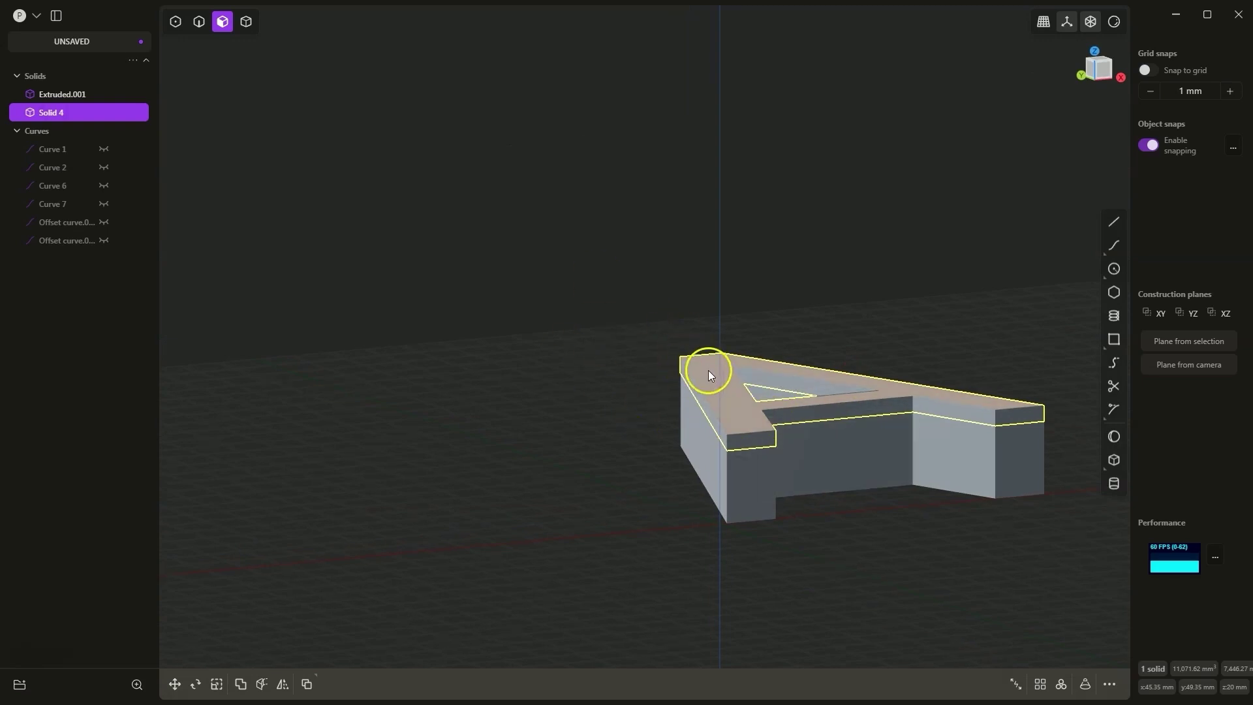
left_click(246, 25)
left_click(558, 379)
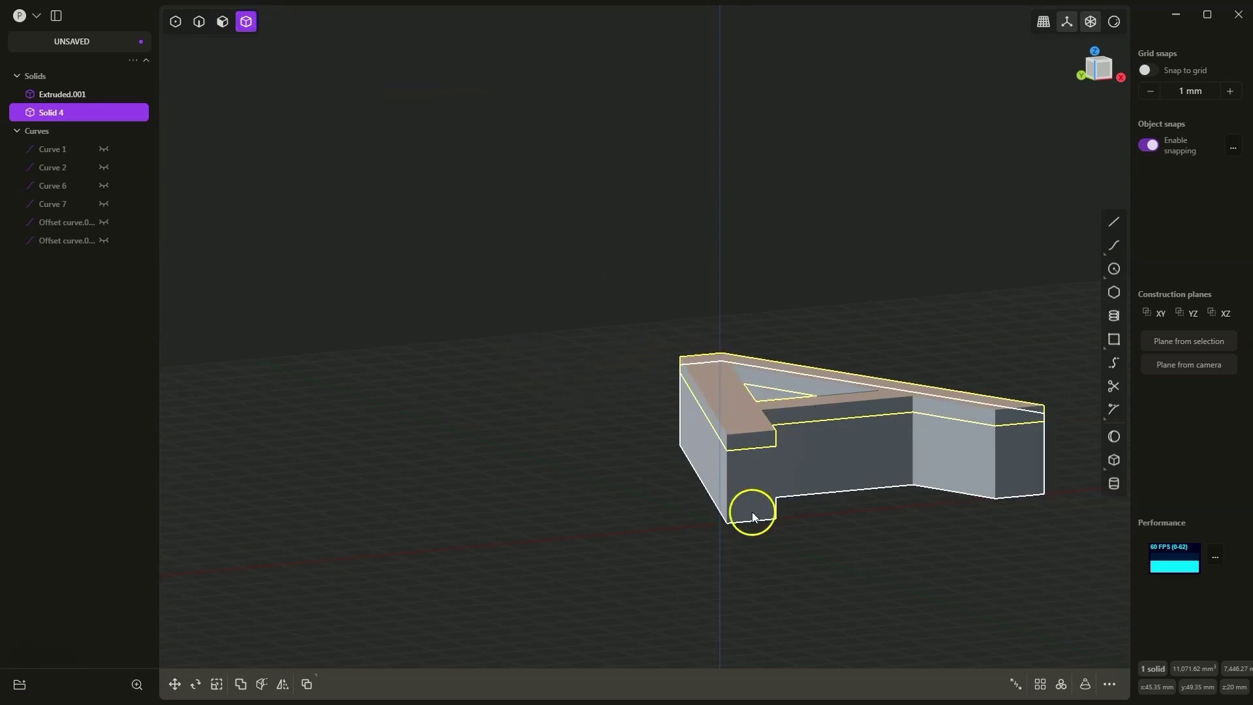
left_click(762, 484, "shift")
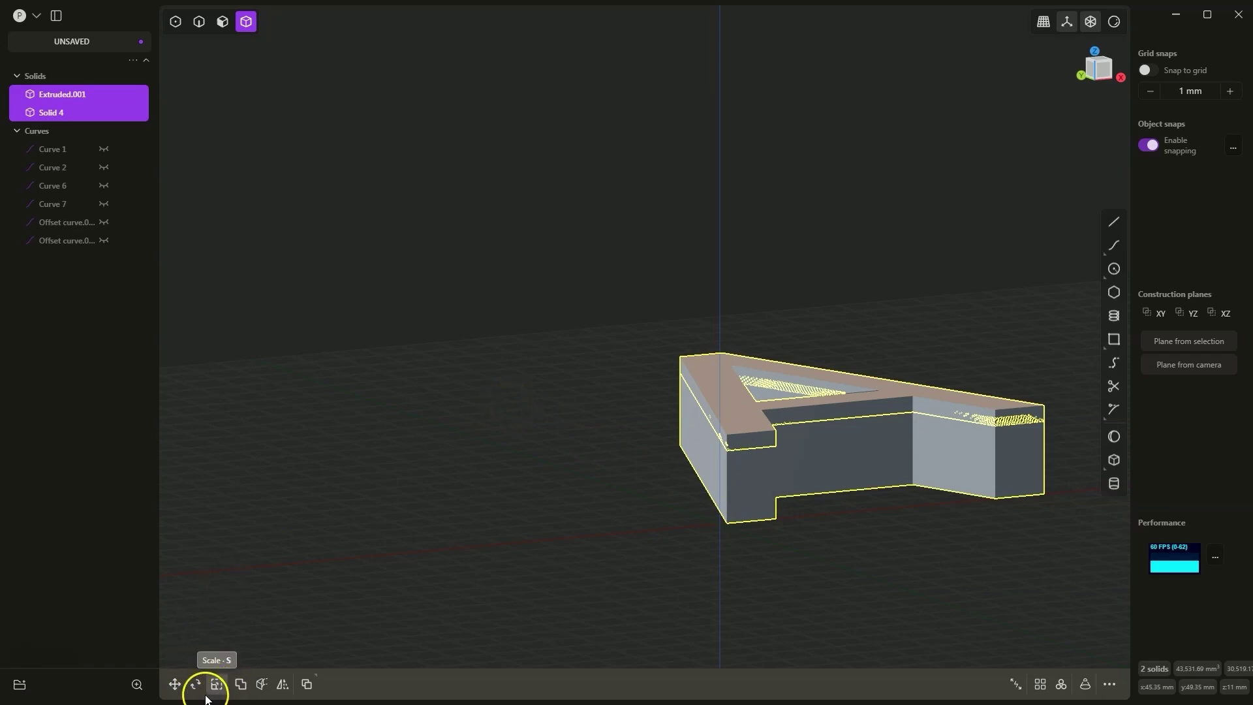
left_click(241, 683)
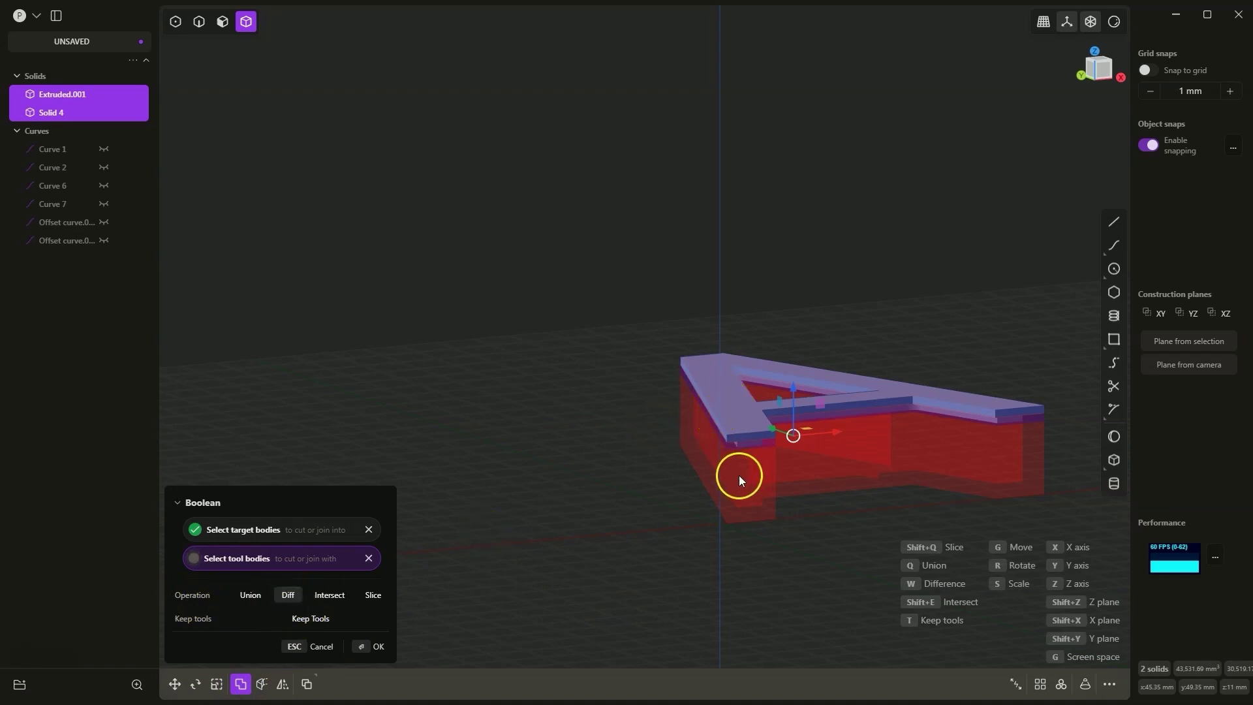
left_click(316, 621)
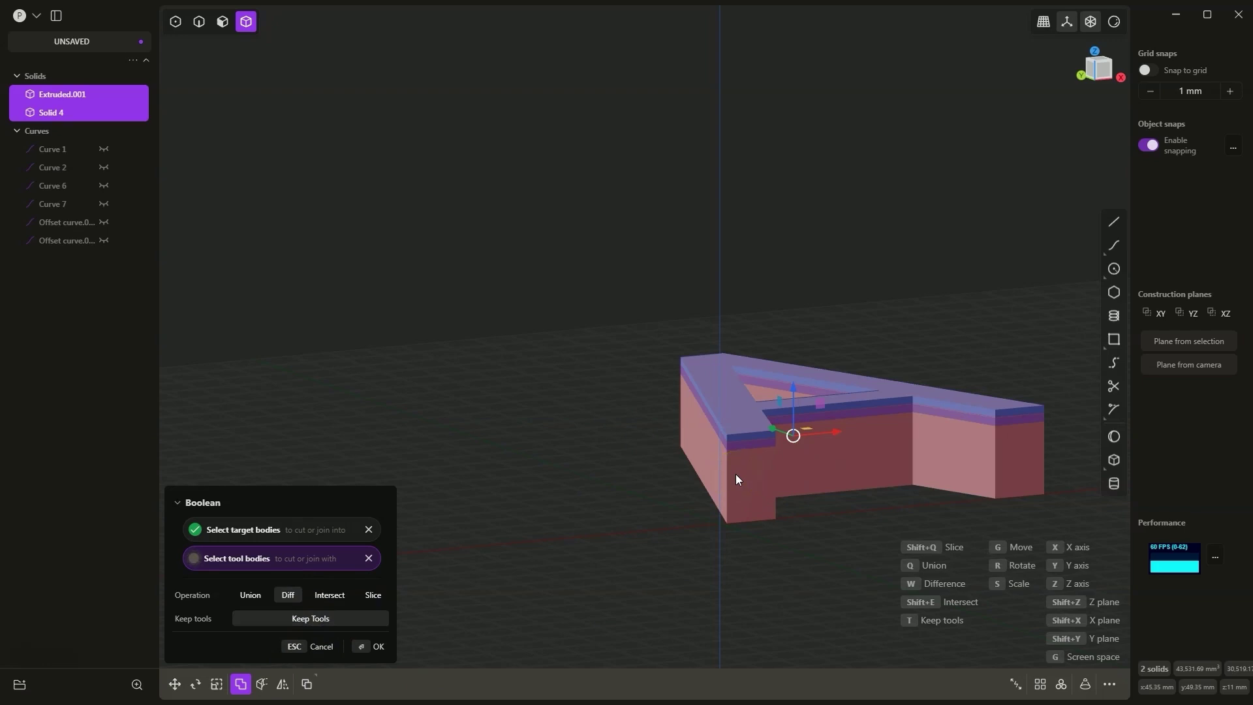
left_click(377, 647)
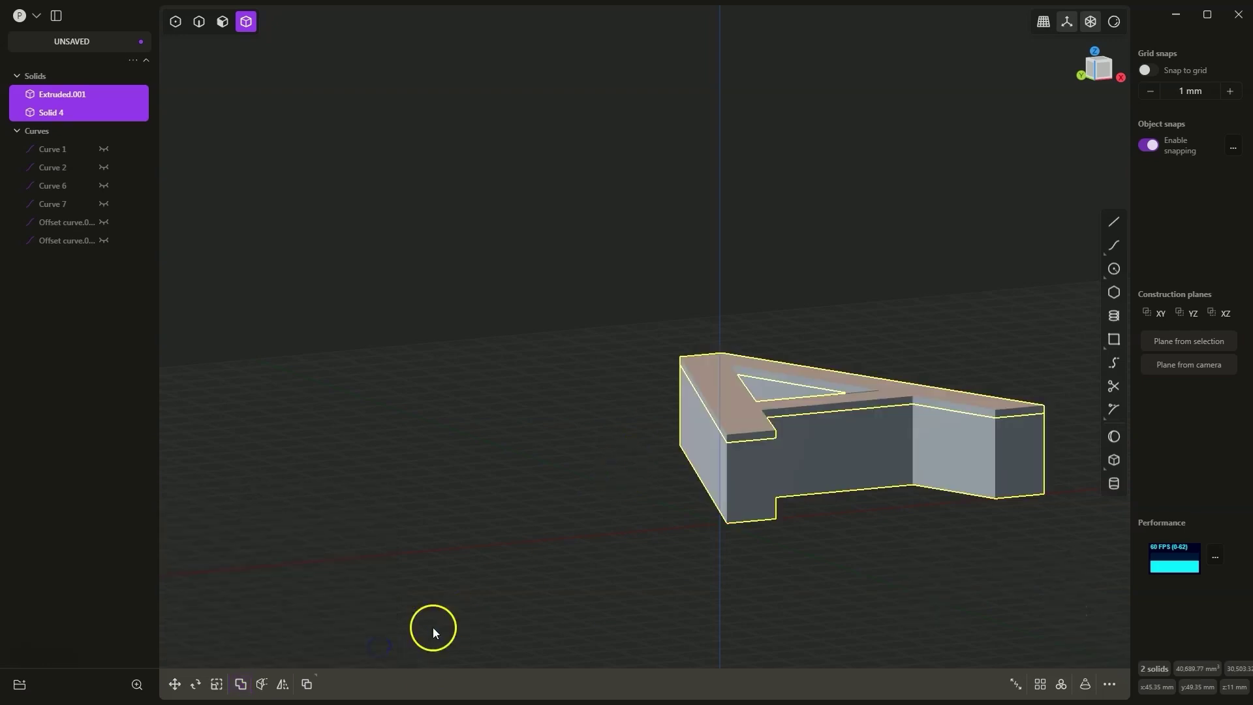
Lift only the notched lid about 21 mm straight up above the hollow letter and inspect both parts
left_click(70, 111)
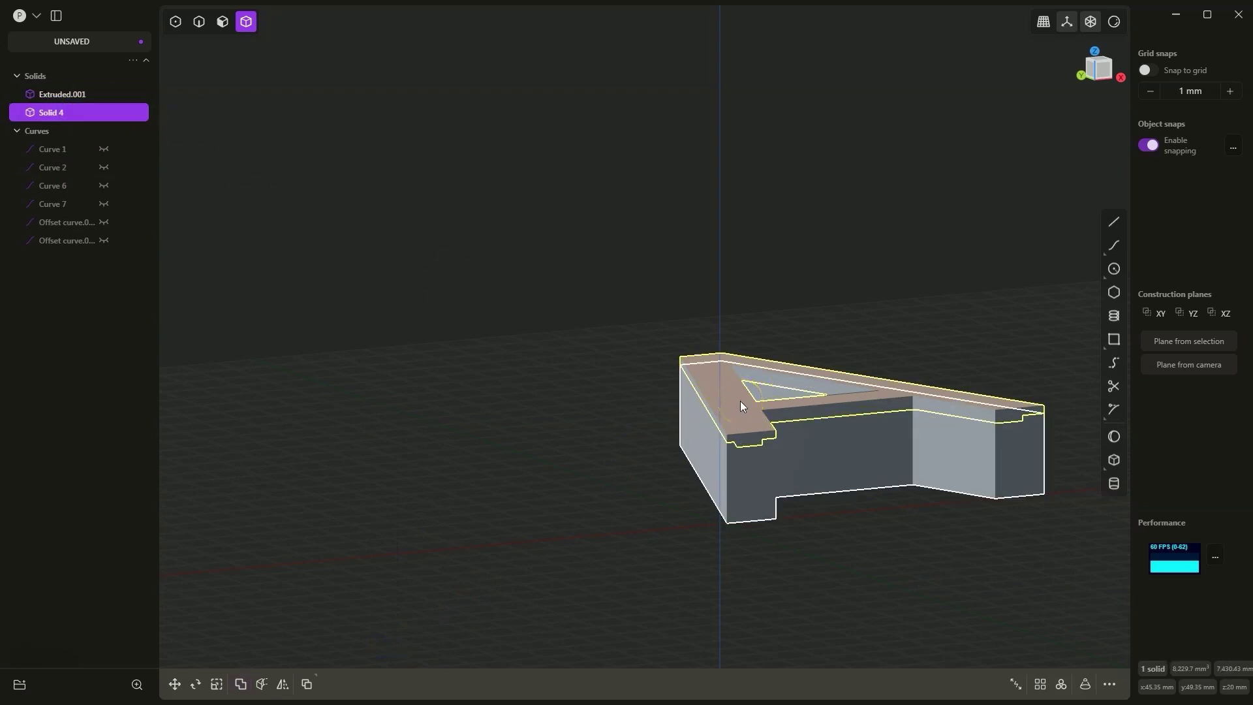
key("g")
left_click_drag(797, 341, 790, 263)
right_click(614, 293)
left_click_drag(875, 372, 867, 338)
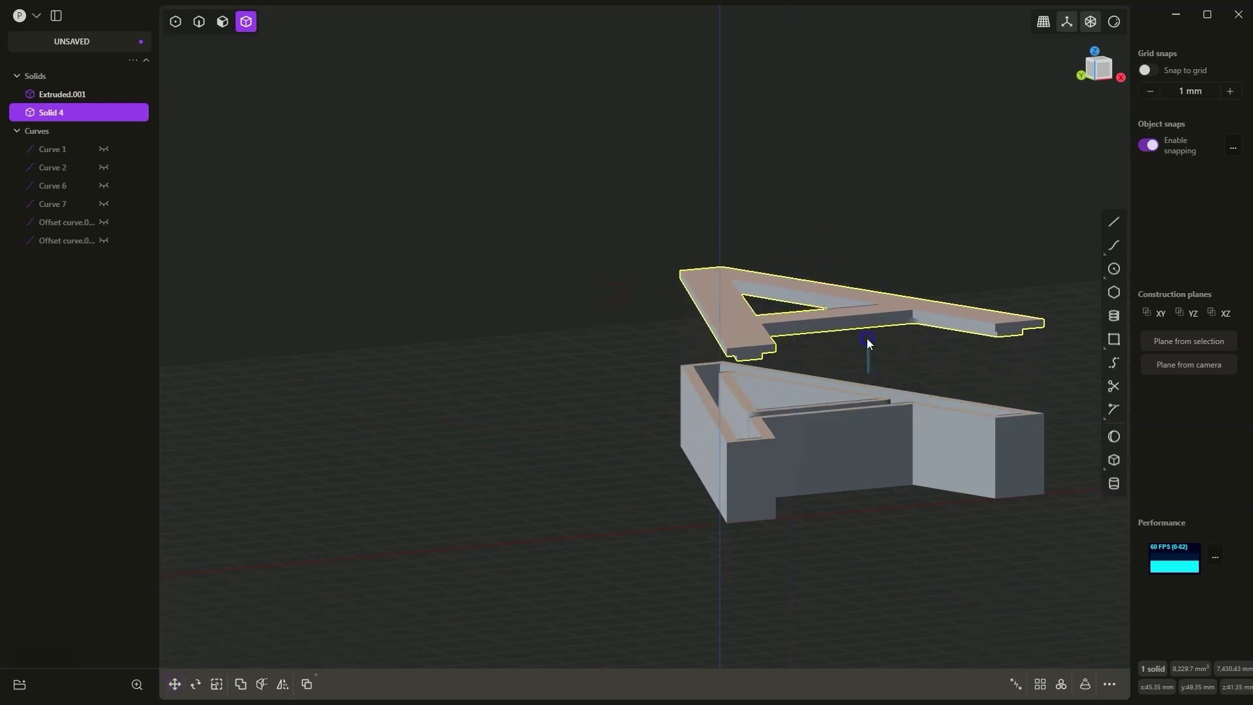
middle_click_drag(866, 338, 815, 353)
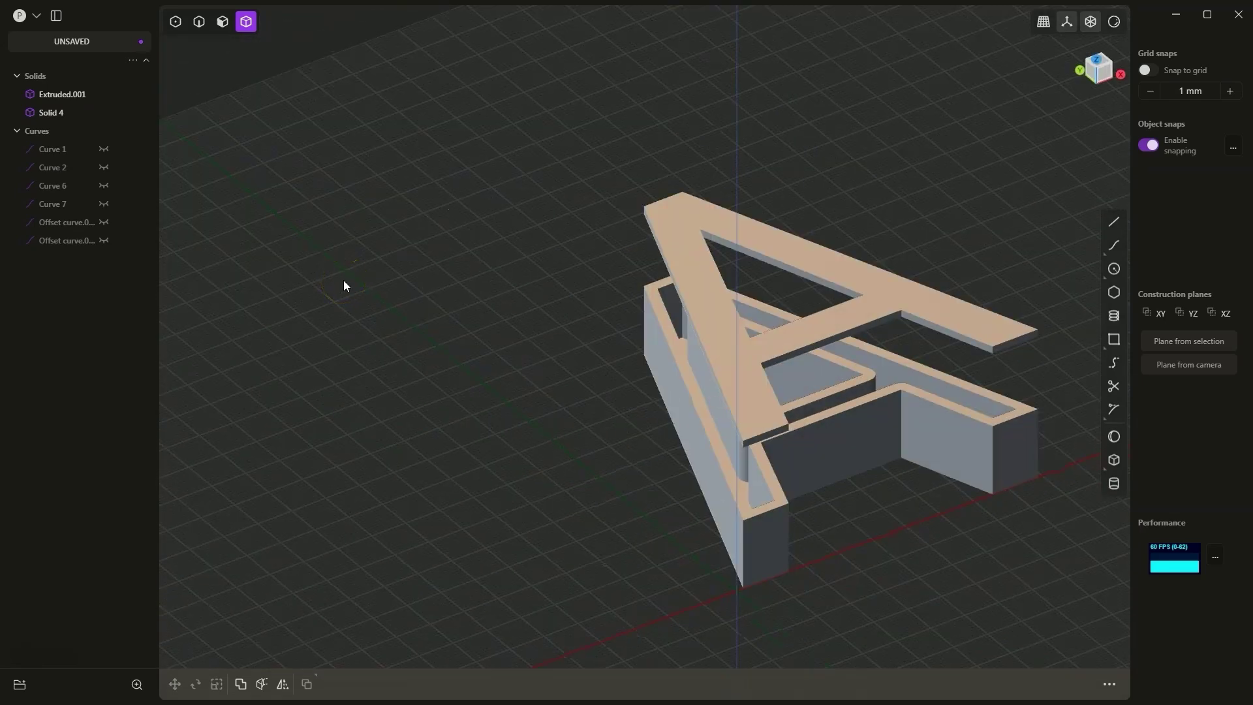
Start a new file, confirming that the current scene is cleared
left_click(36, 27)
left_click(91, 30)
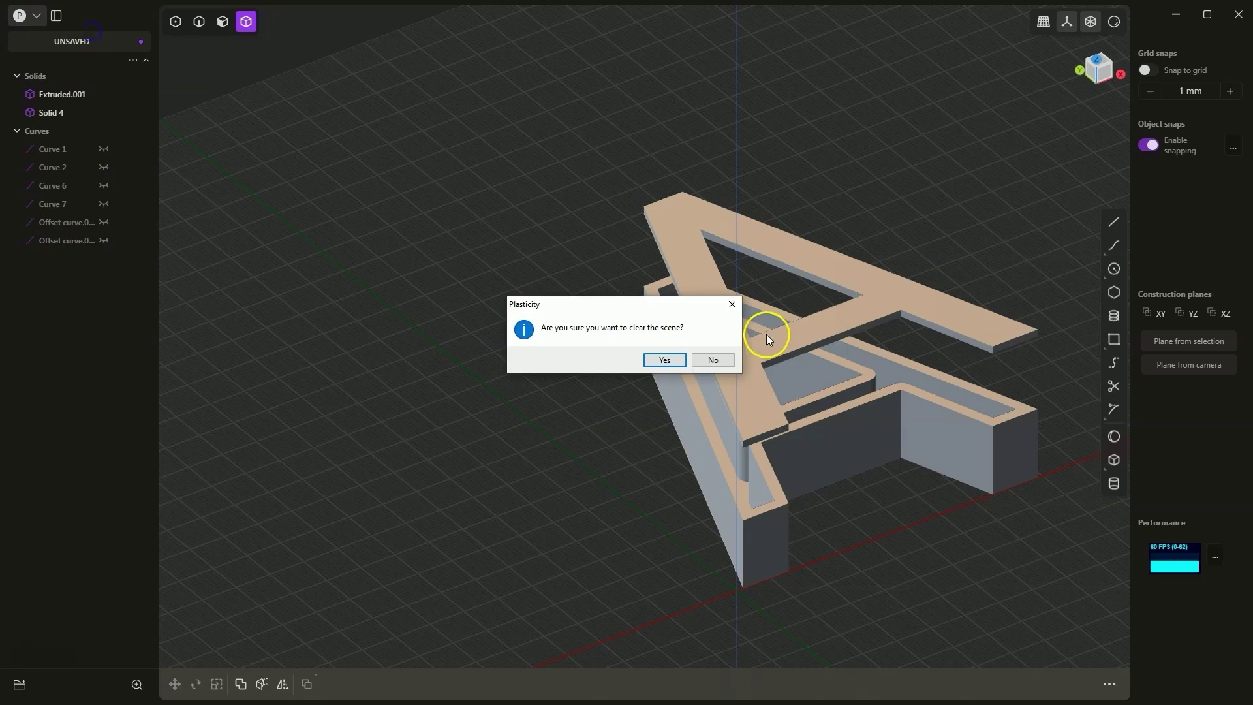
left_click(674, 363)
Create the text "CAD" in the Roboto font at size 0.10
key("space")
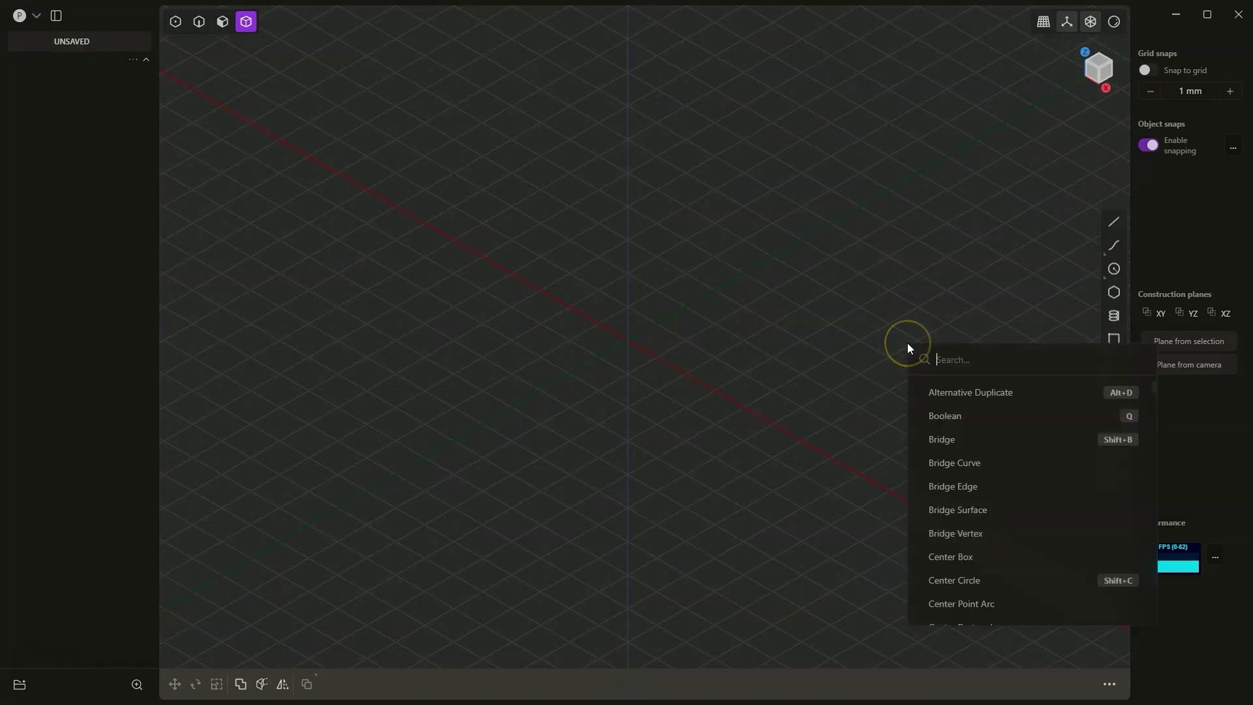
type("text")
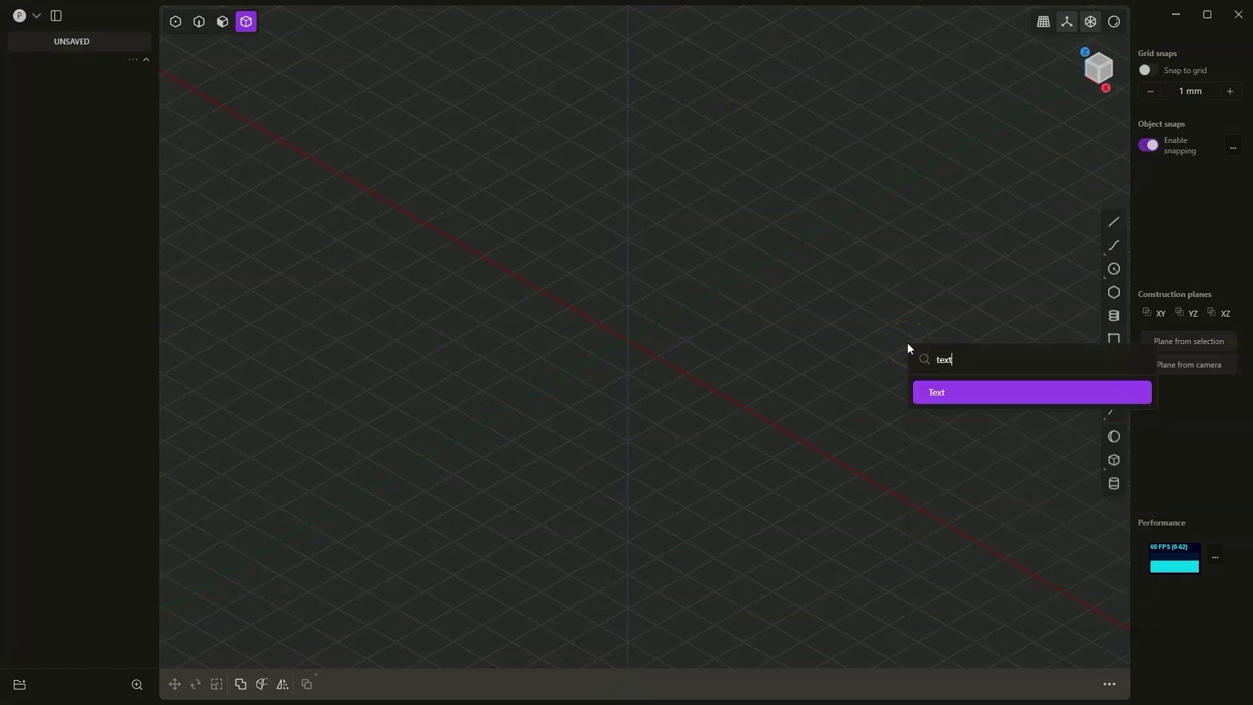
key("Return")
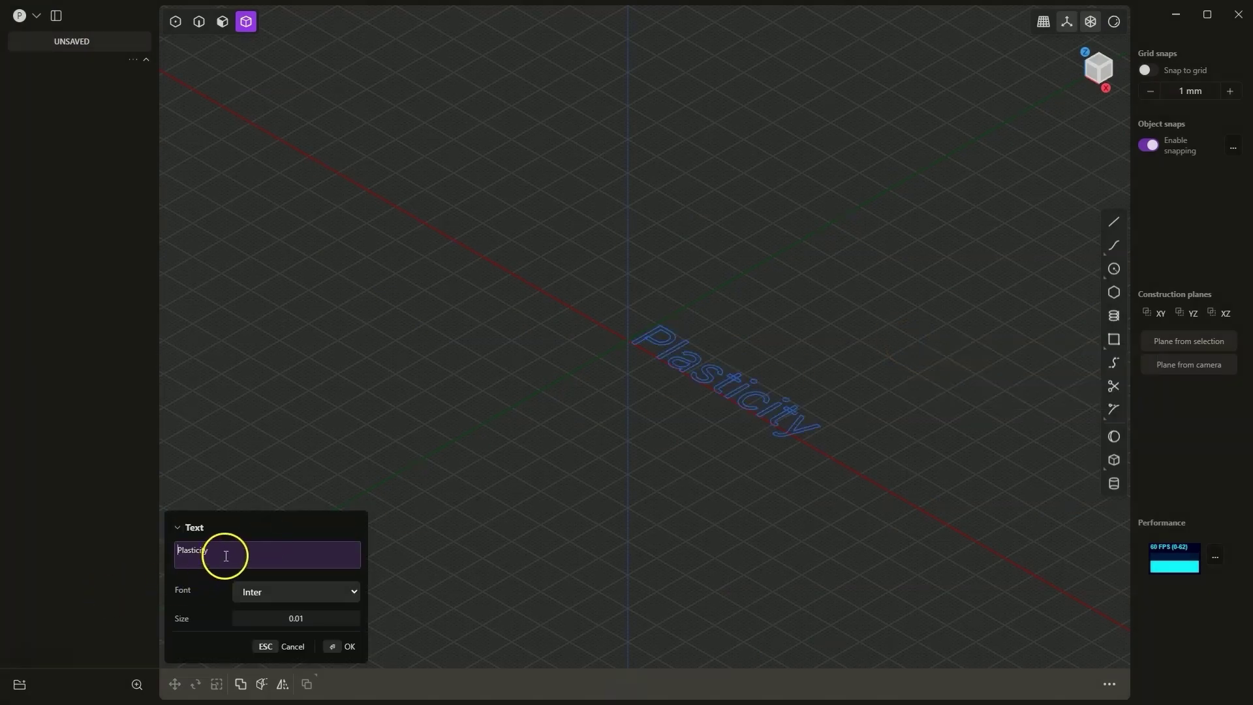
left_click_drag(224, 554, 163, 554)
type("CAD")
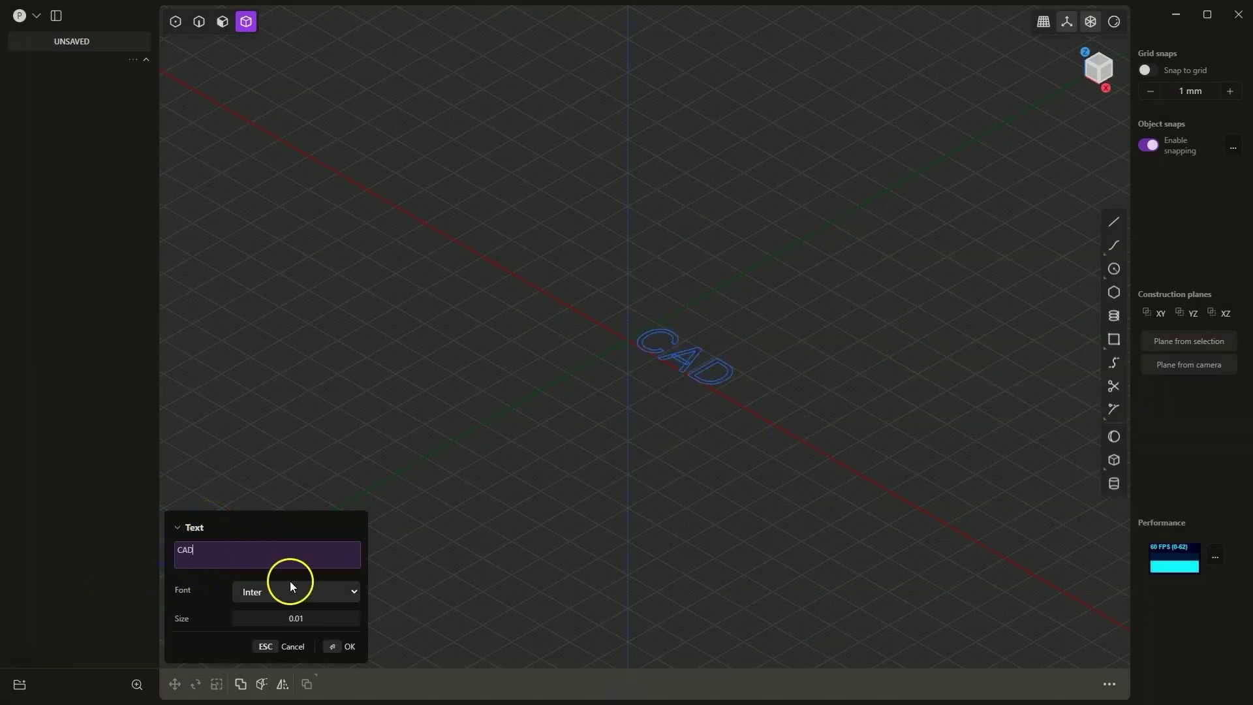
left_click(289, 589)
left_click(275, 508)
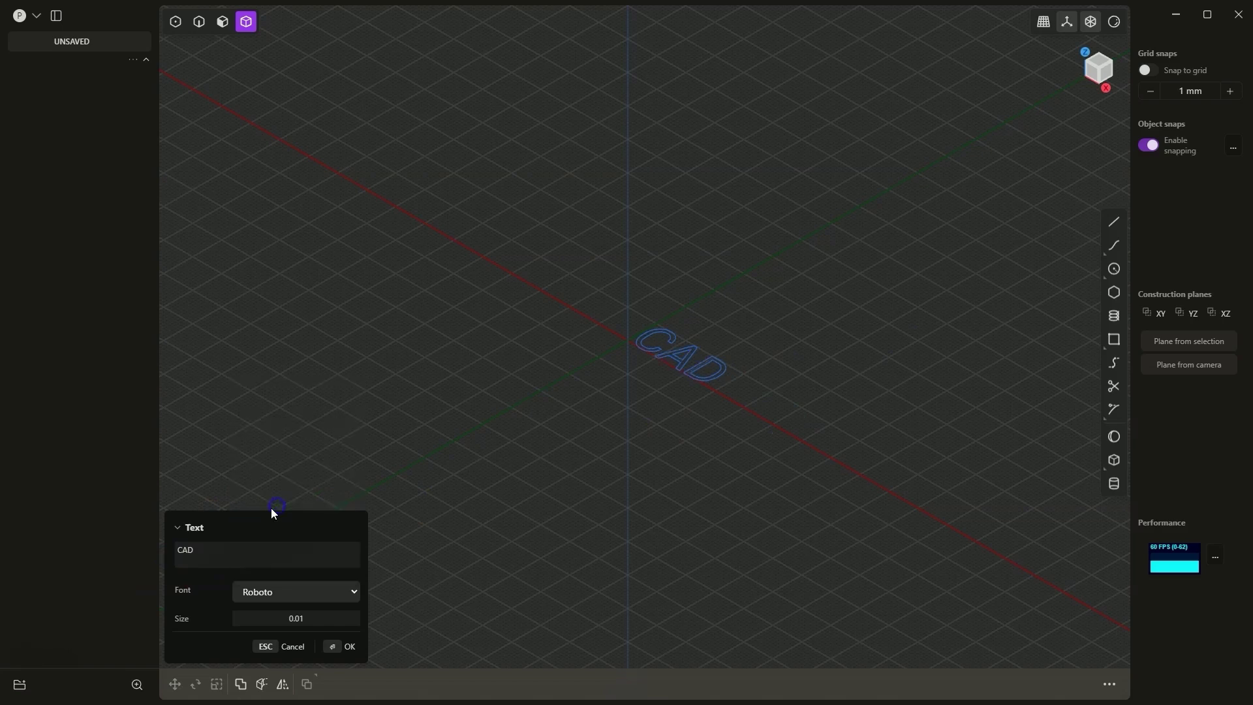
left_click_drag(321, 616, 508, 620)
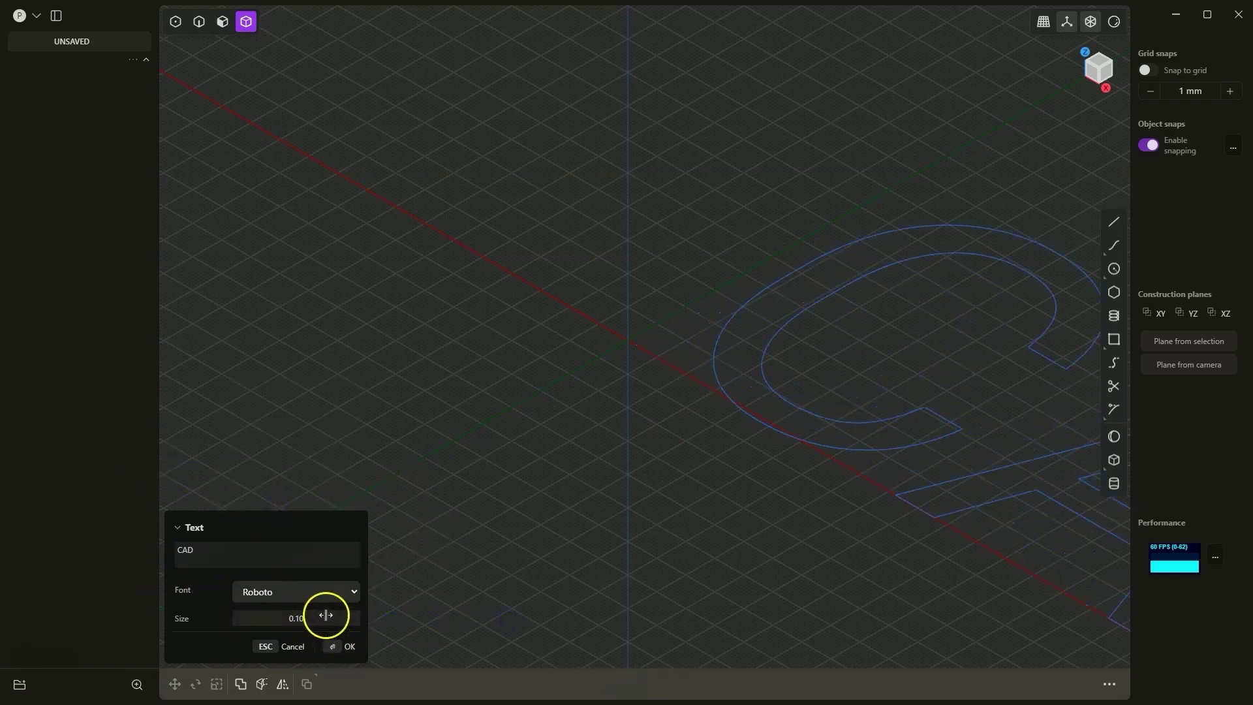
left_click(347, 647)
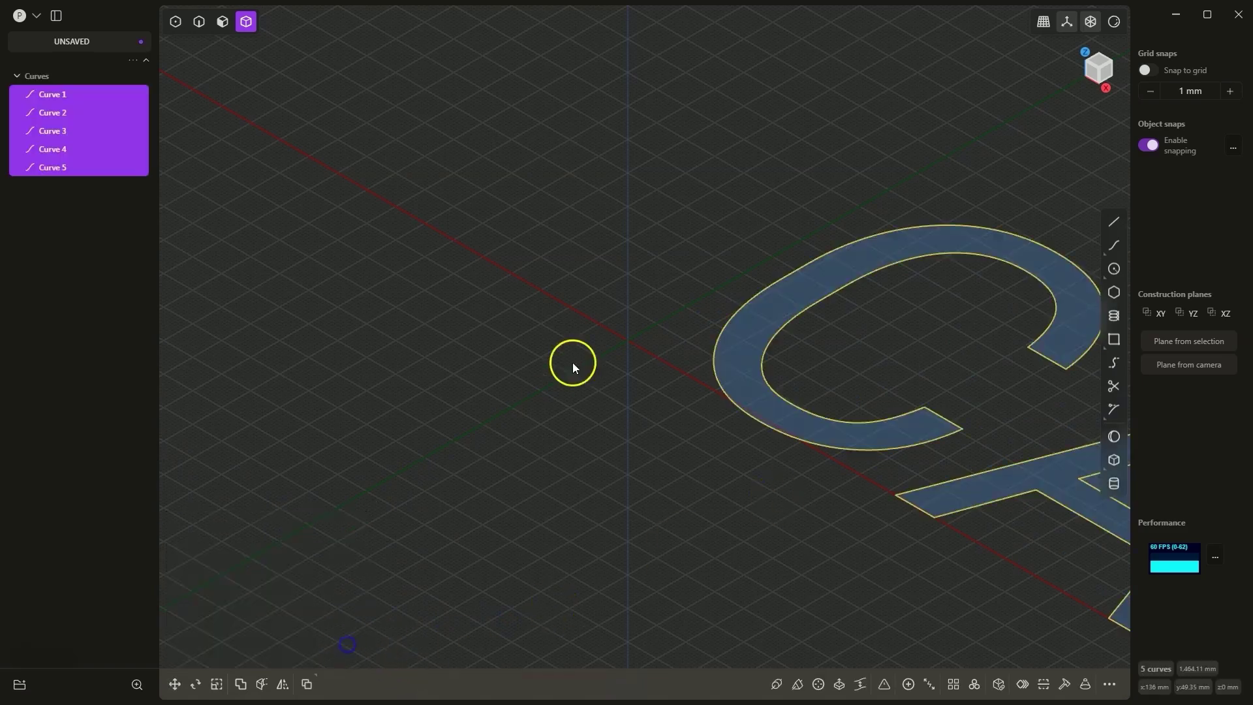
Extrude the C, A and D text regions 20 mm upward
scroll(555, 392, "down", 5)
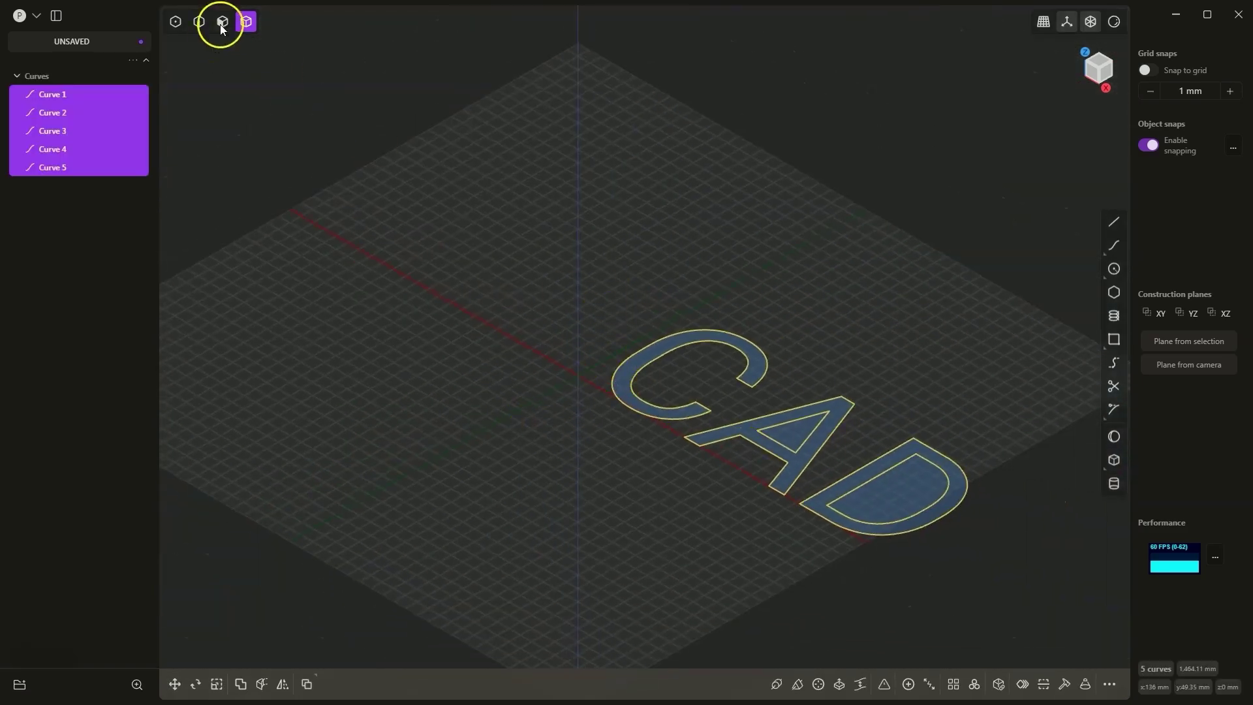
left_click(222, 24)
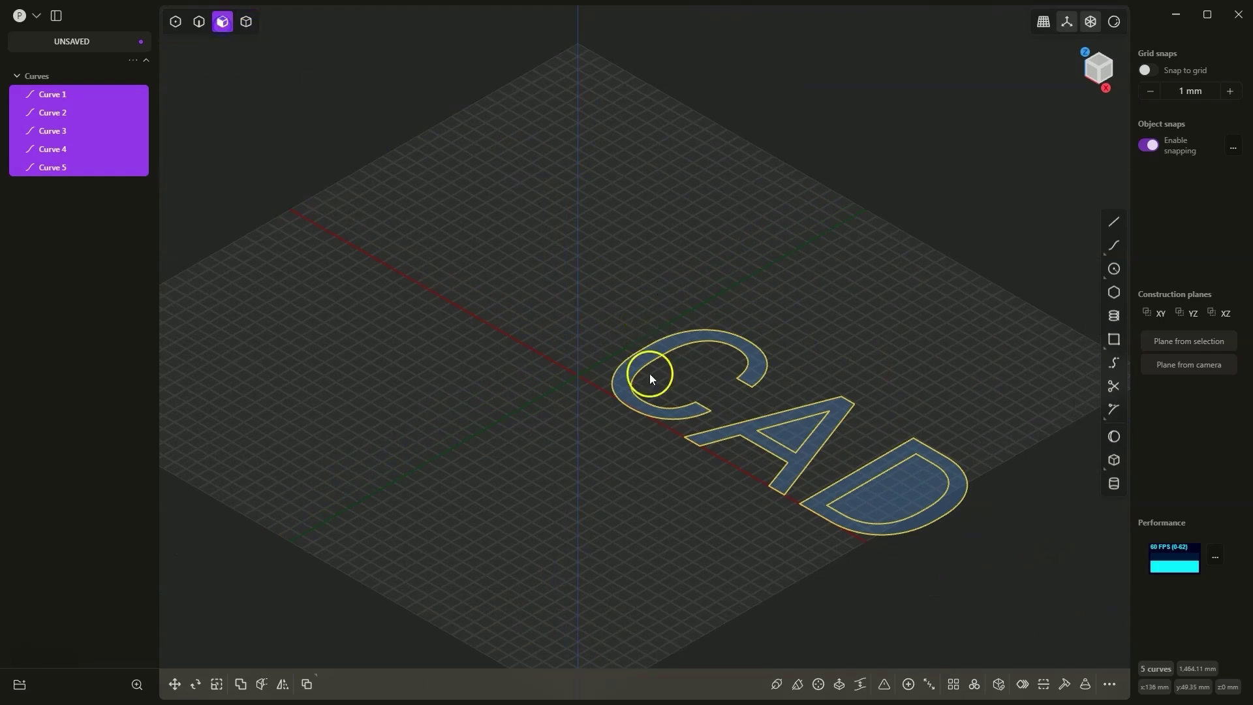
key("x")
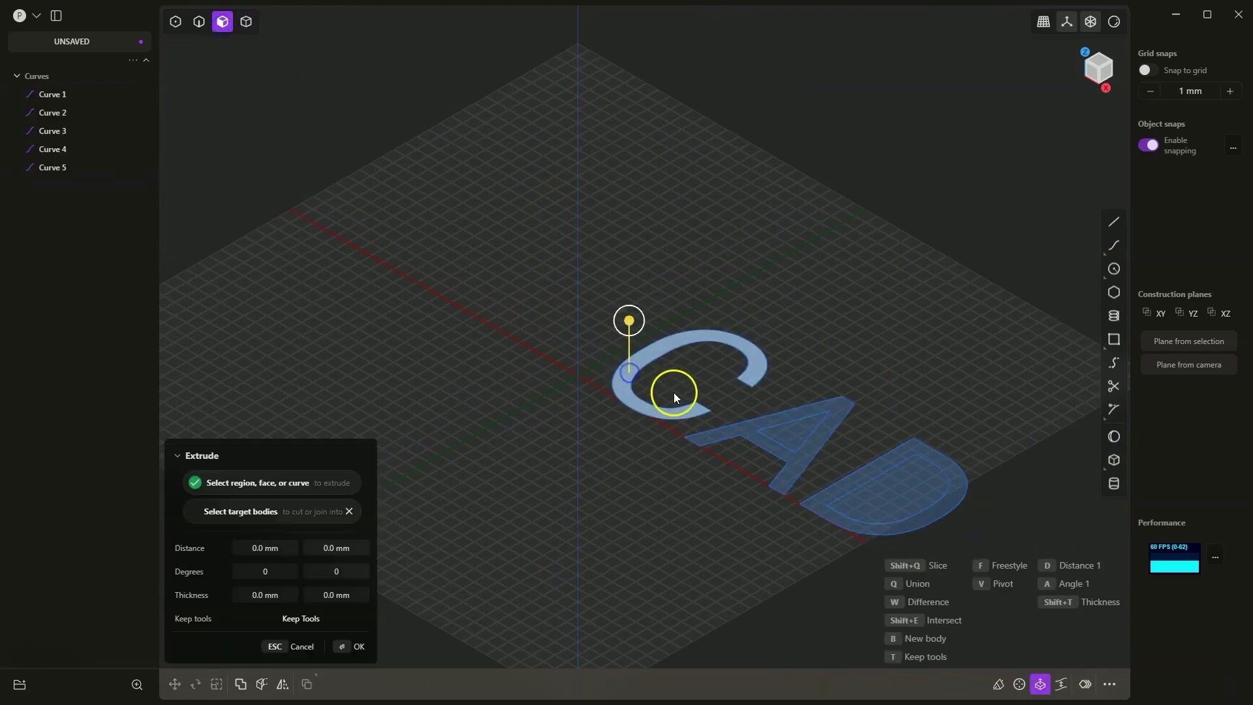
left_click(813, 448)
left_click(842, 487)
left_click_drag(842, 437, 842, 387)
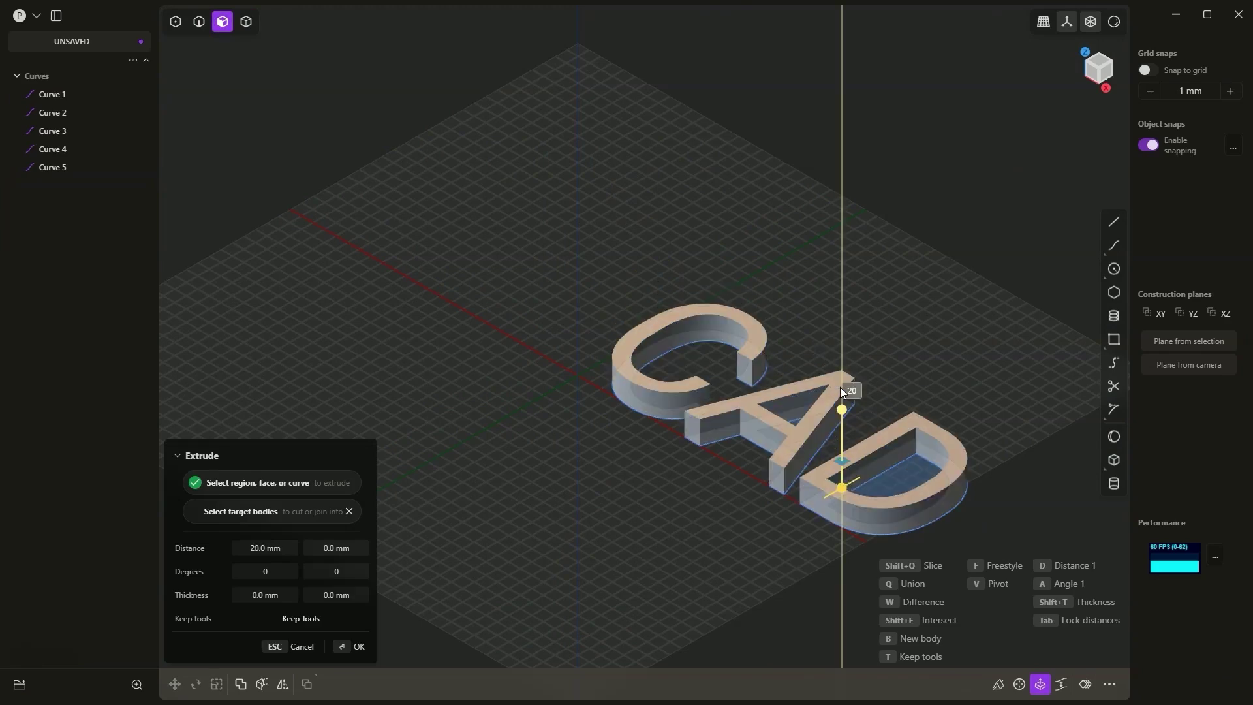
left_click(841, 389)
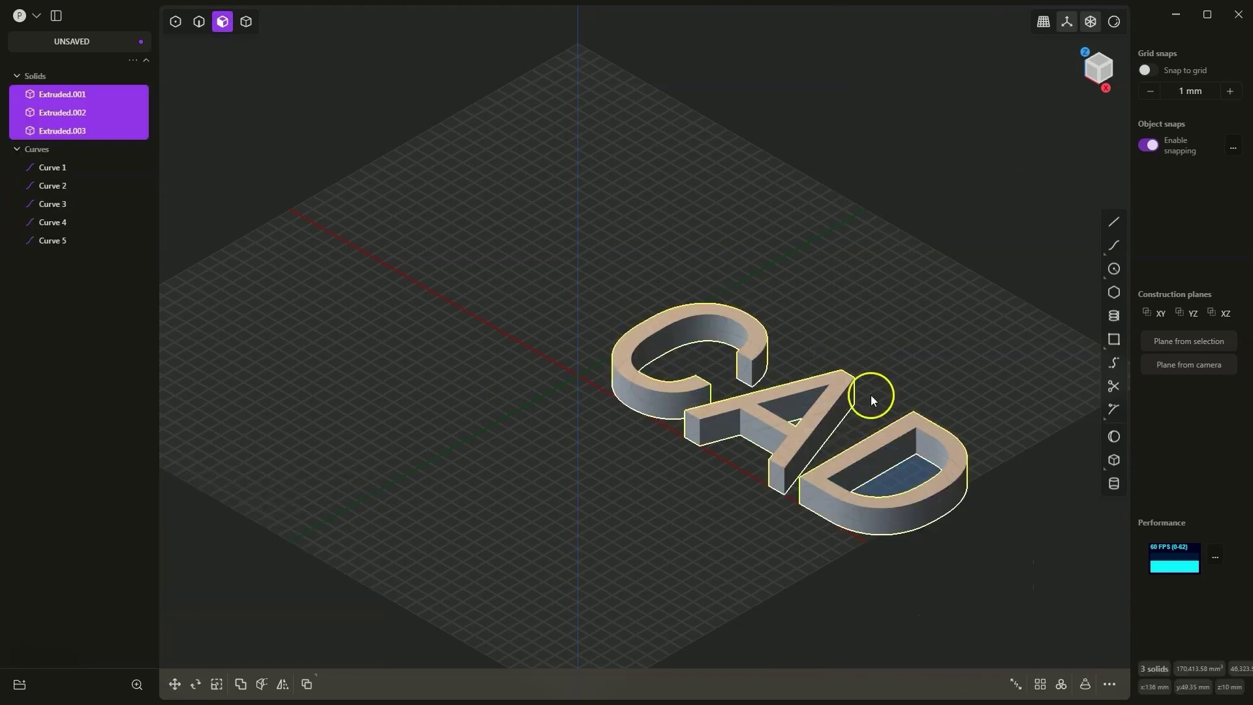
Hide all five text curves, Curve 1 through Curve 5
left_click(51, 168)
left_click(61, 241, "shift")
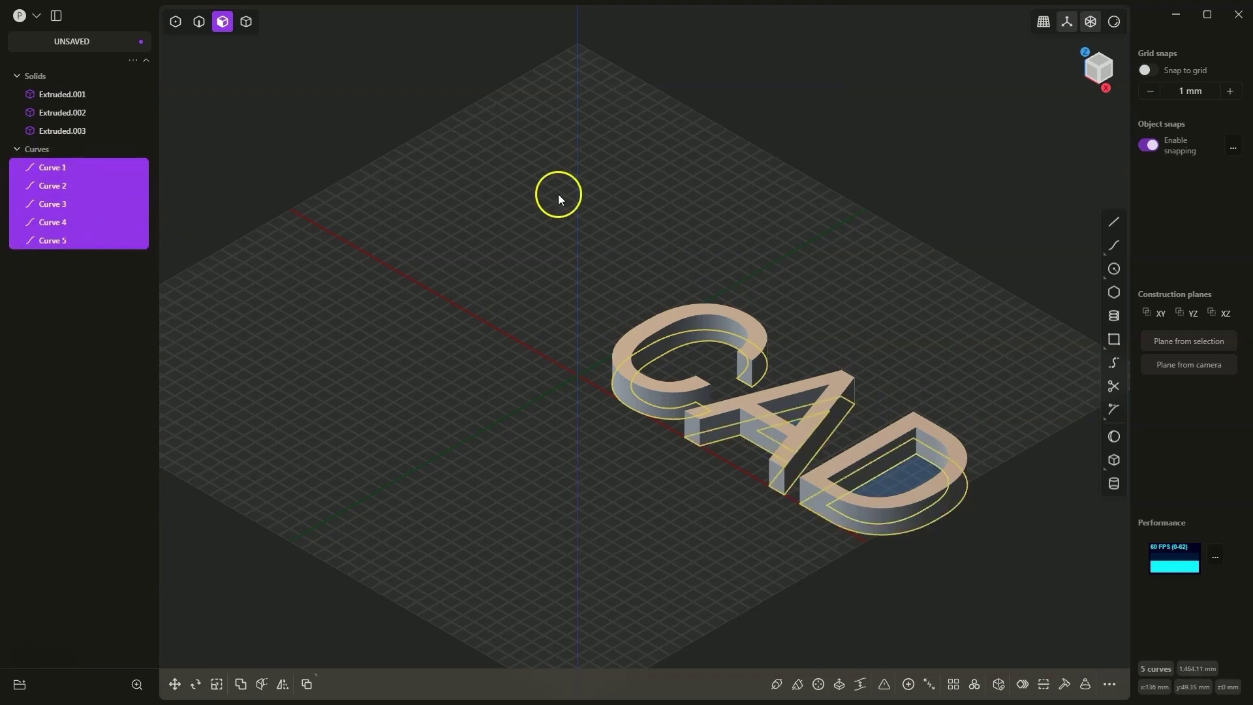
key("h")
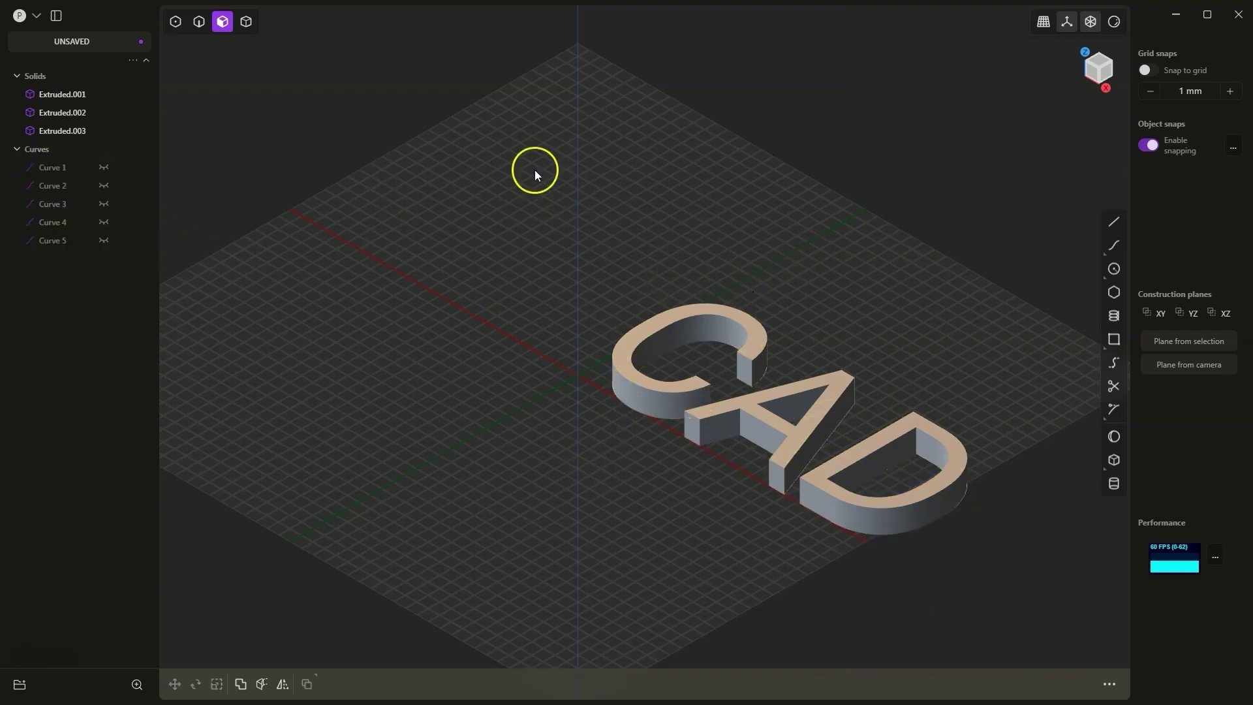
Move the A and D solids together about 25.11 mm in the negative X direction so the A overlaps the C
middle_click_drag(644, 502, 654, 504)
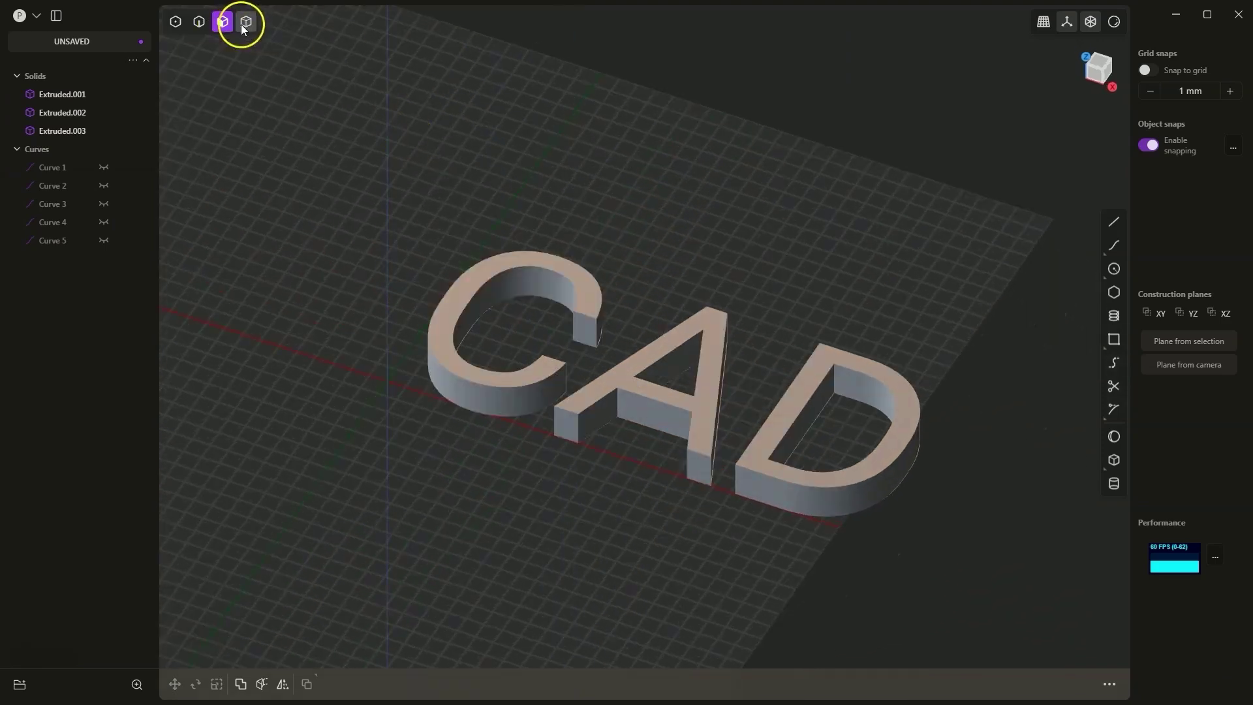
left_click(244, 23)
left_click(335, 238)
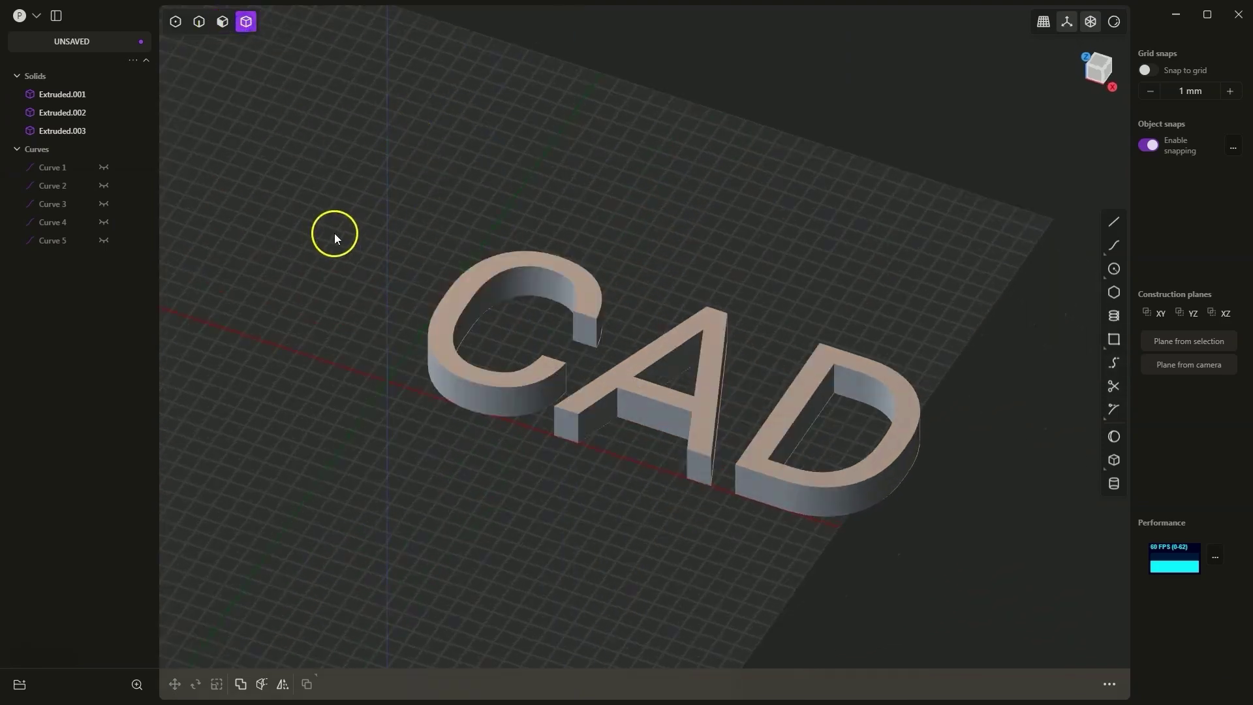
left_click(1099, 61)
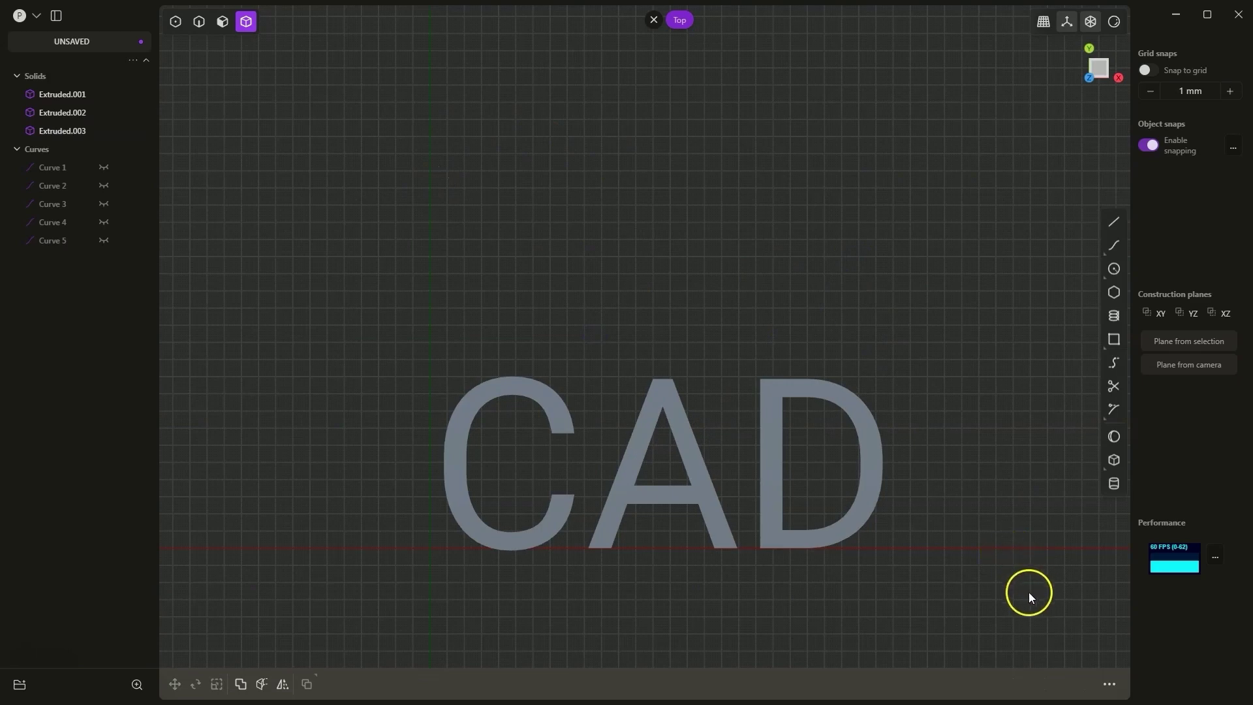
left_click_drag(1029, 592, 586, 323)
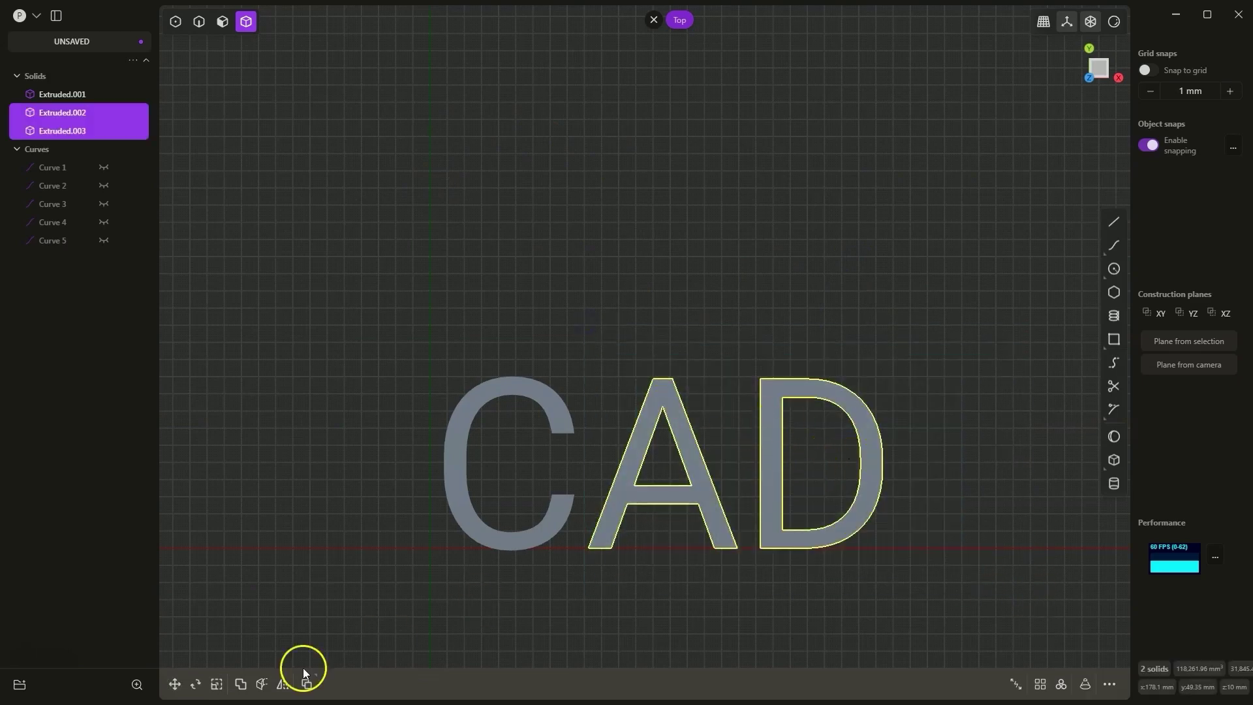
left_click(174, 683)
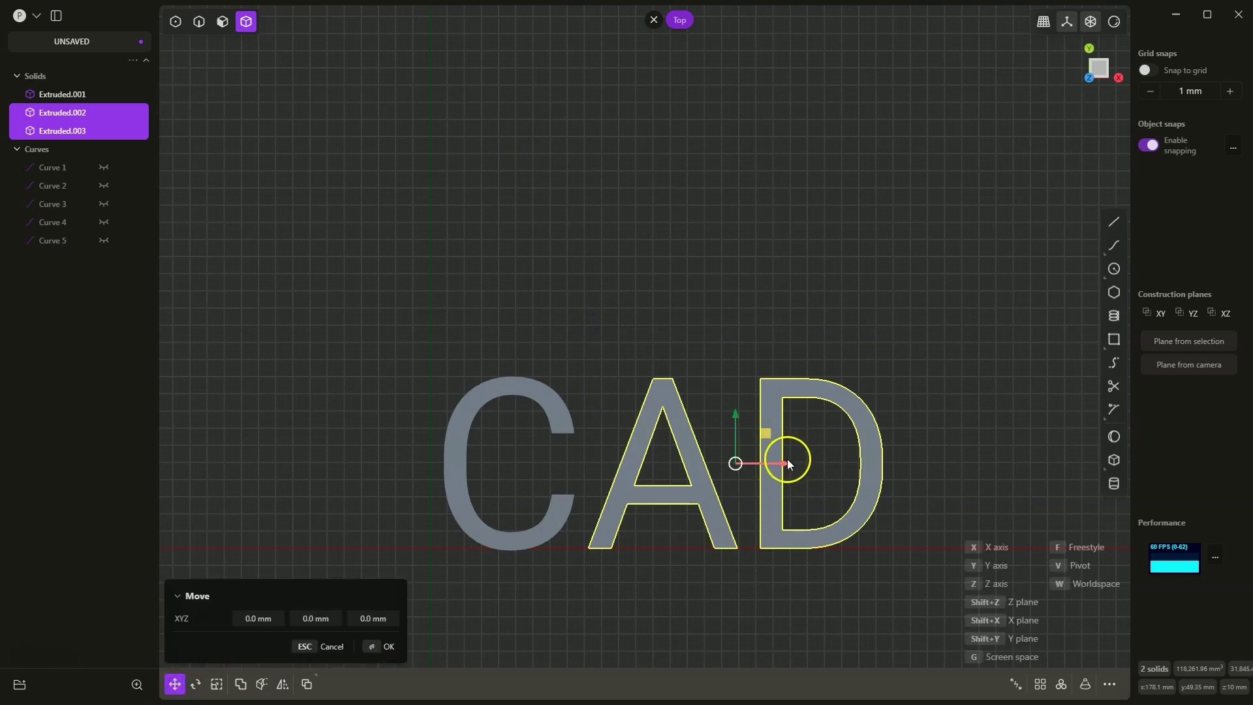
left_click_drag(789, 458, 740, 468)
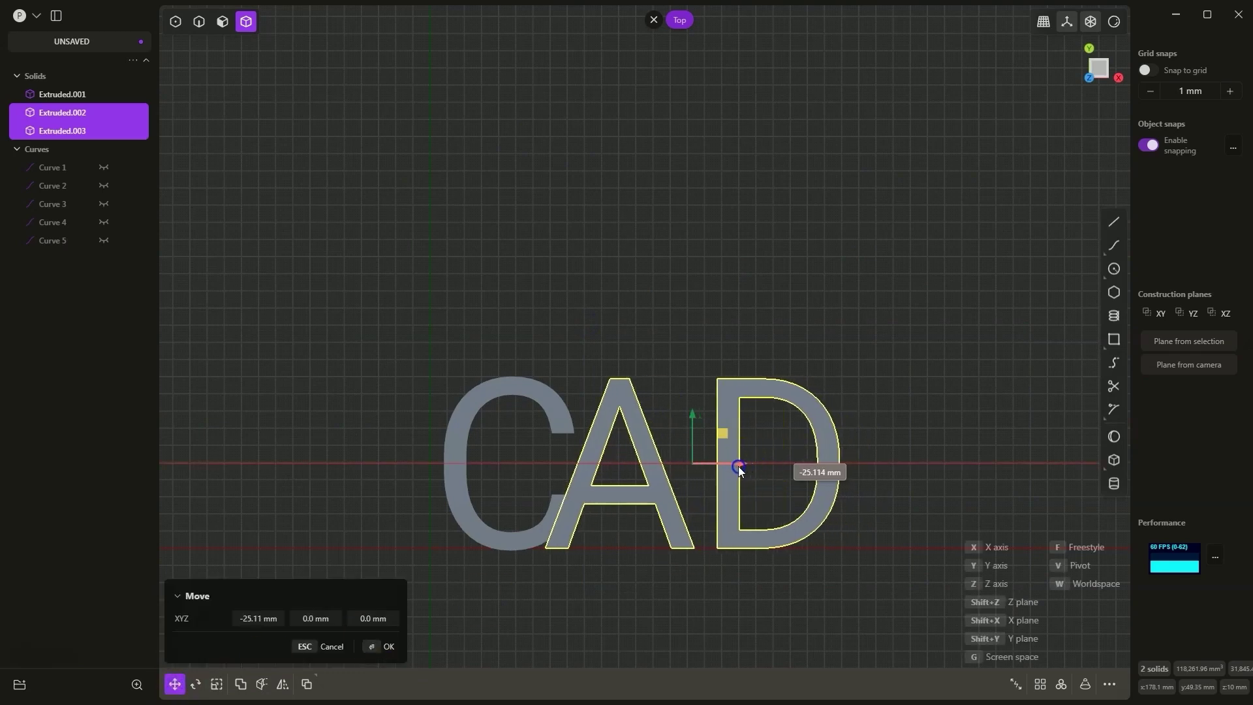
key("Return")
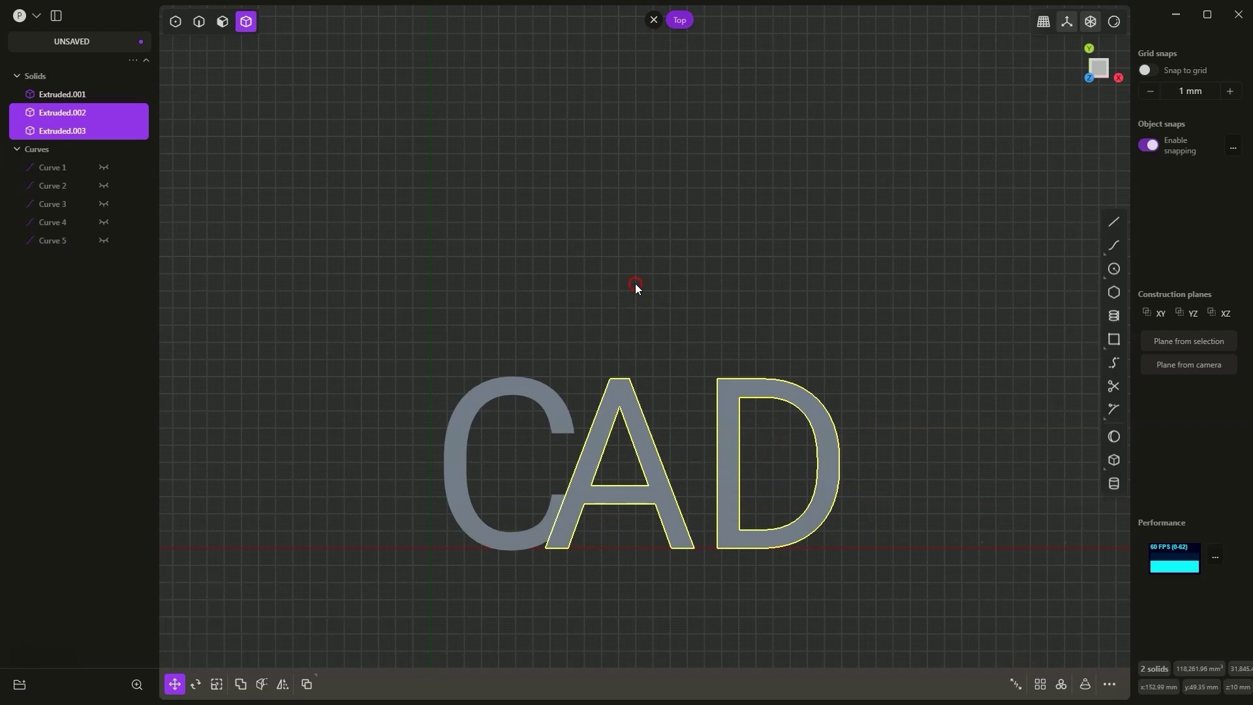
Move only the D solid about 23.97 mm in the negative X direction so it overlaps the A
left_click(621, 284)
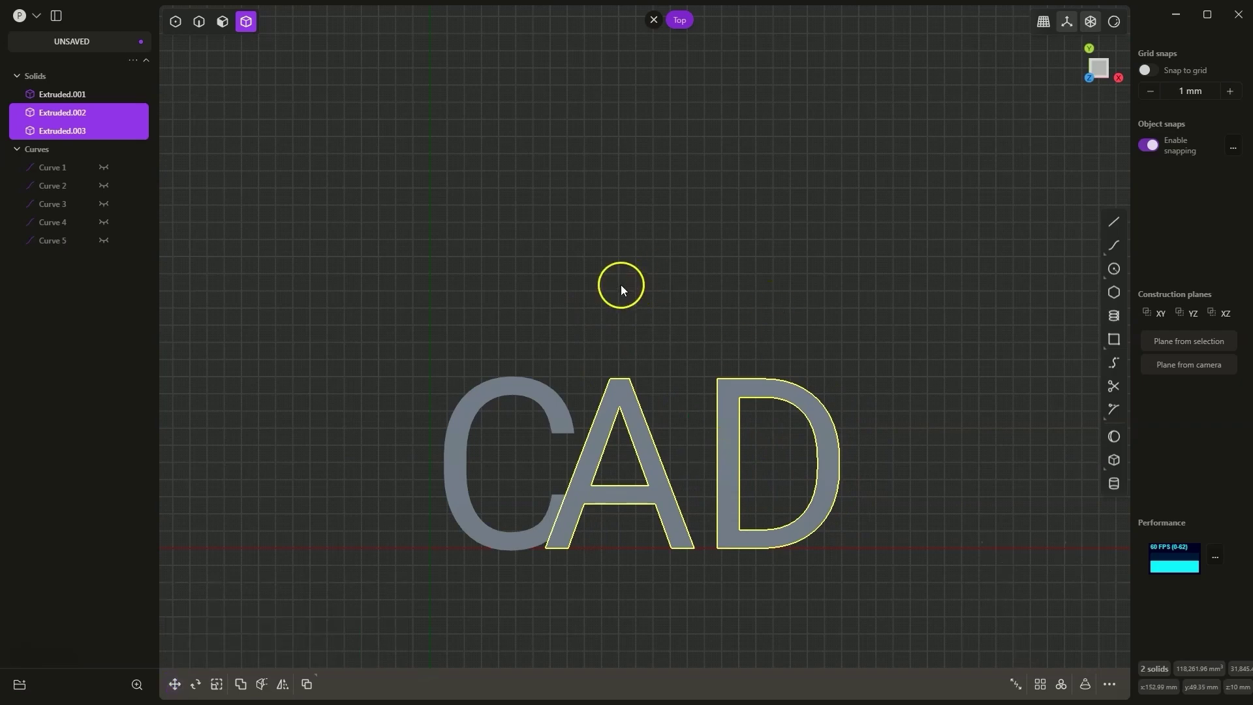
left_click(695, 299)
left_click(732, 416)
left_click(750, 459)
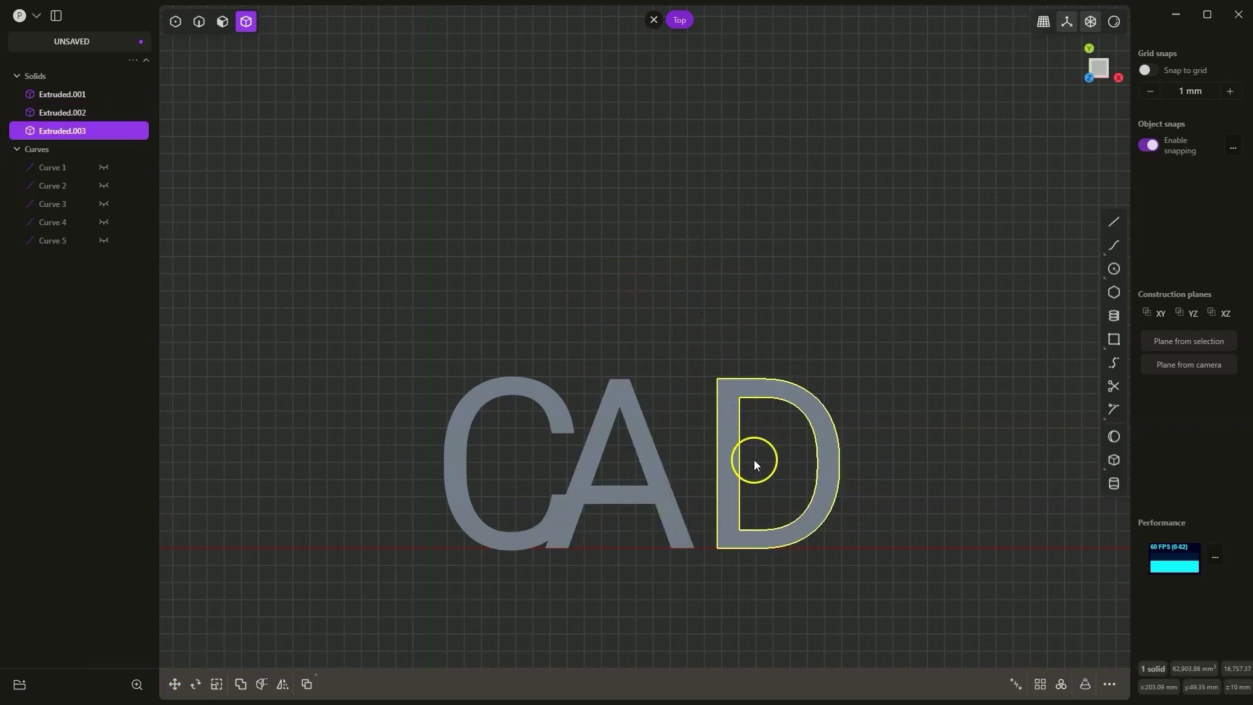
key("g")
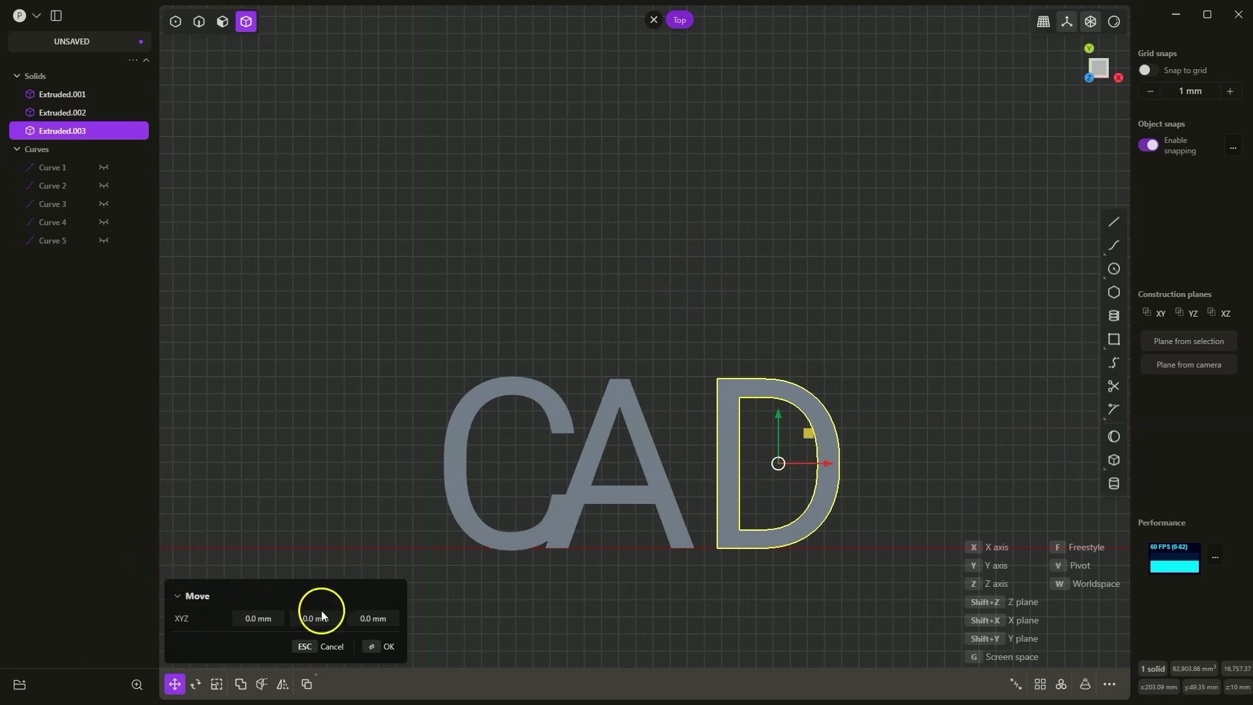
left_click_drag(825, 460, 785, 464)
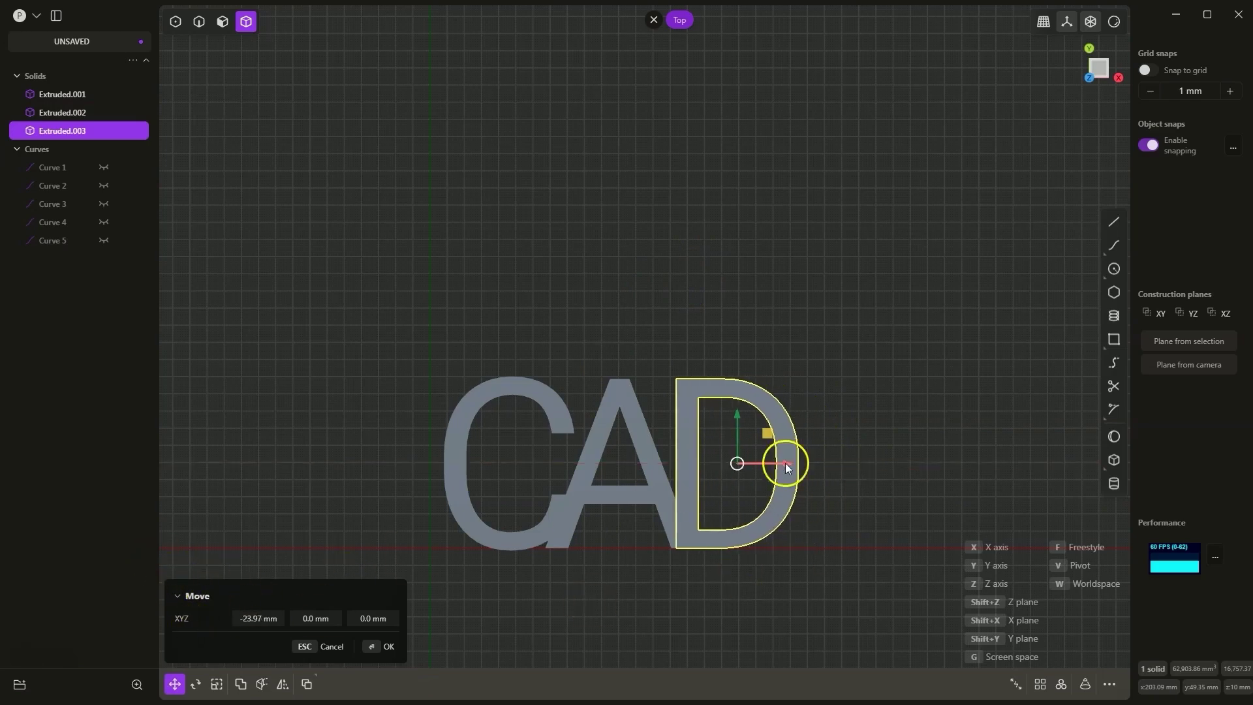
left_click(629, 243)
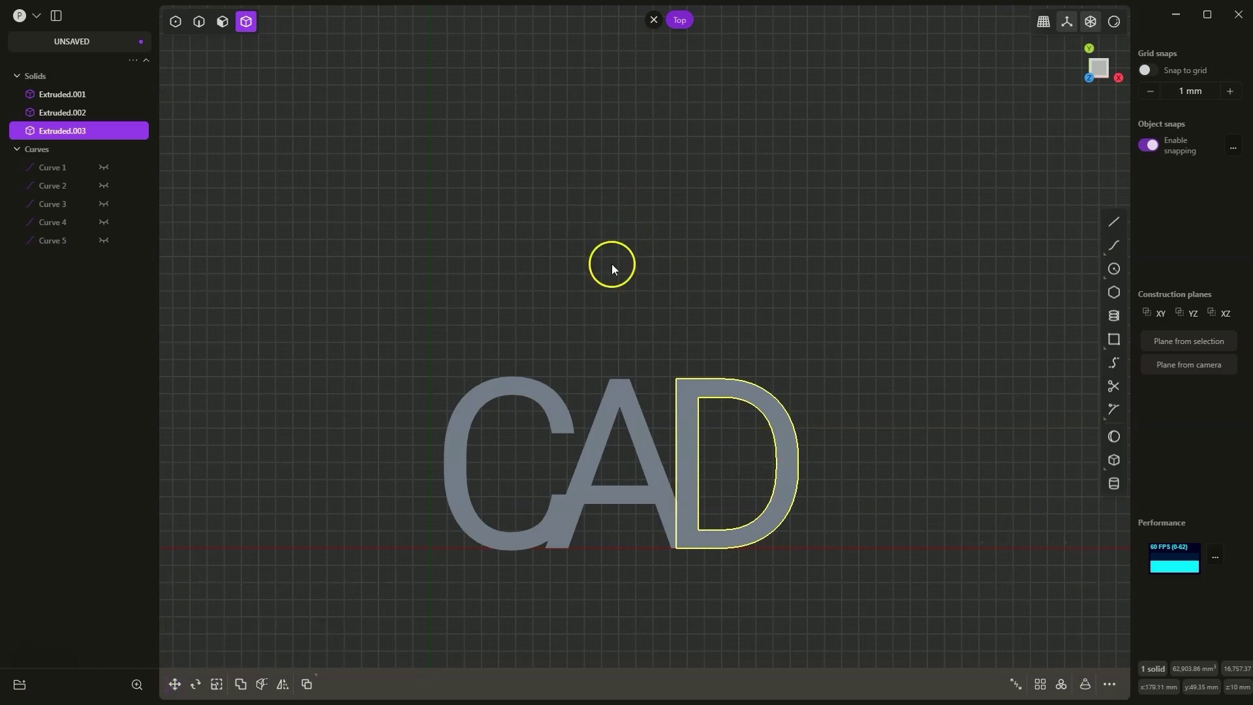
Join the C, A and D solids into a single body with a Boolean Union
middle_click_drag(608, 305, 621, 266)
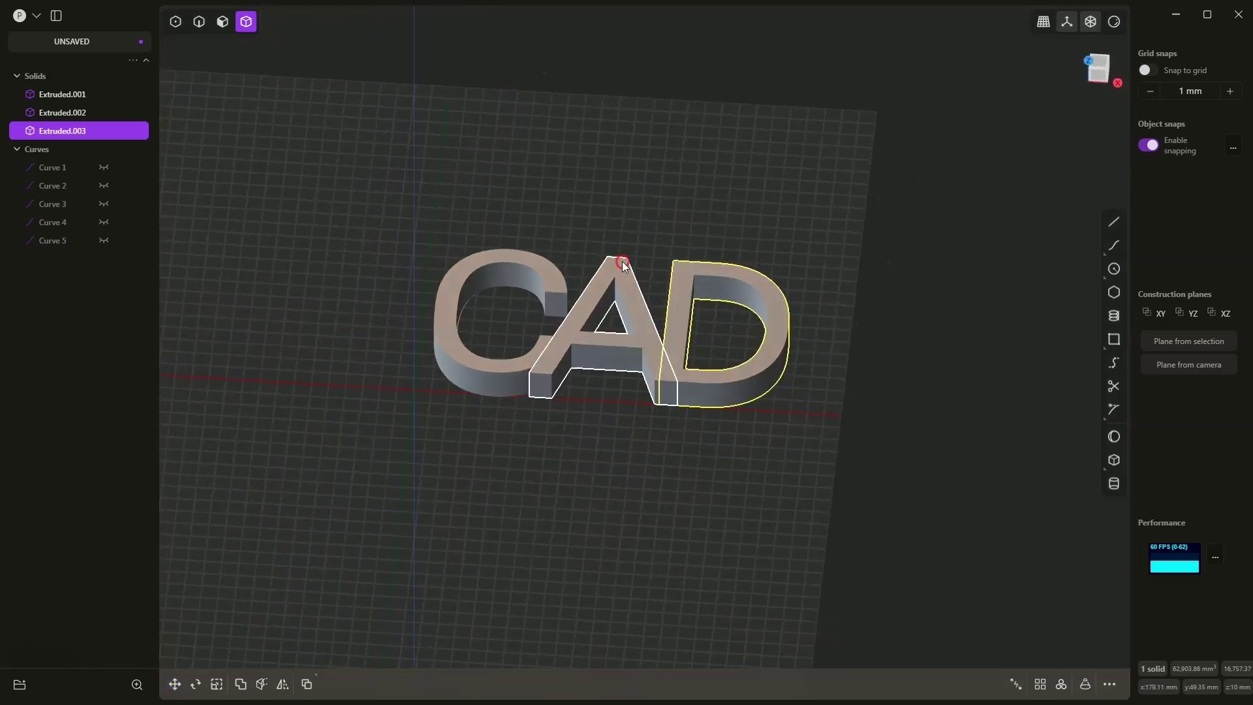
left_click(64, 95)
left_click(65, 130, "shift")
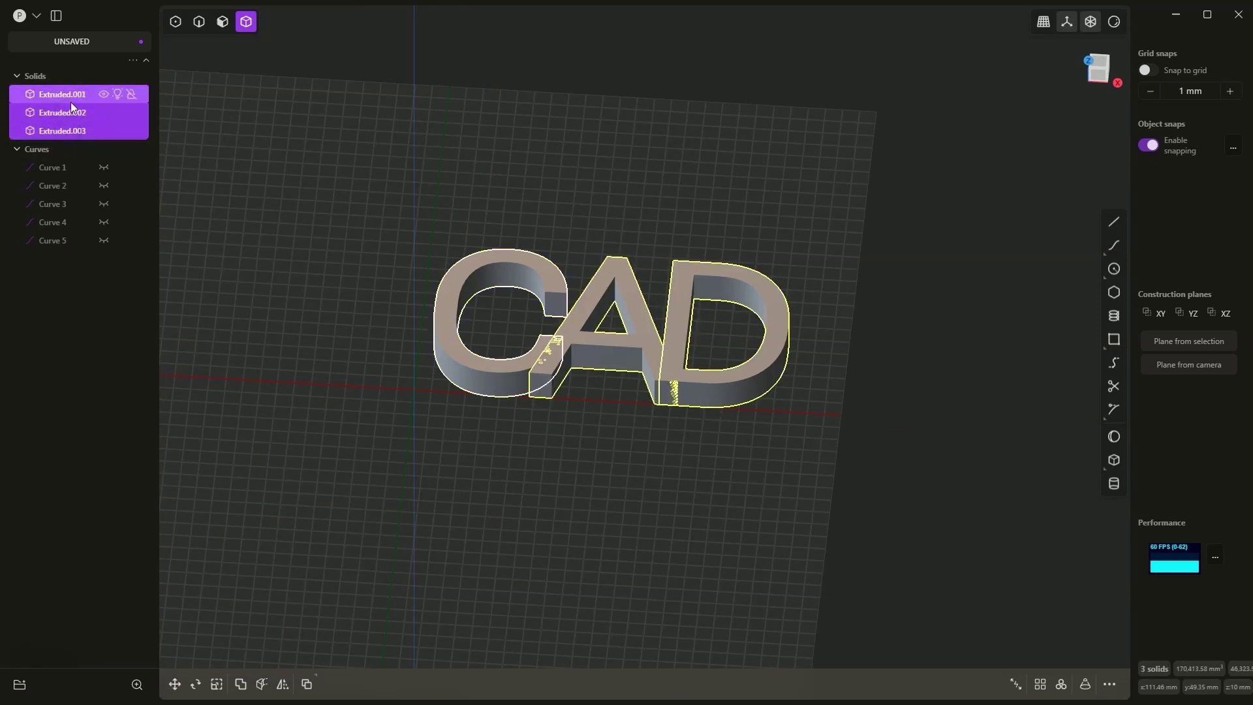
left_click(240, 683)
left_click(250, 595)
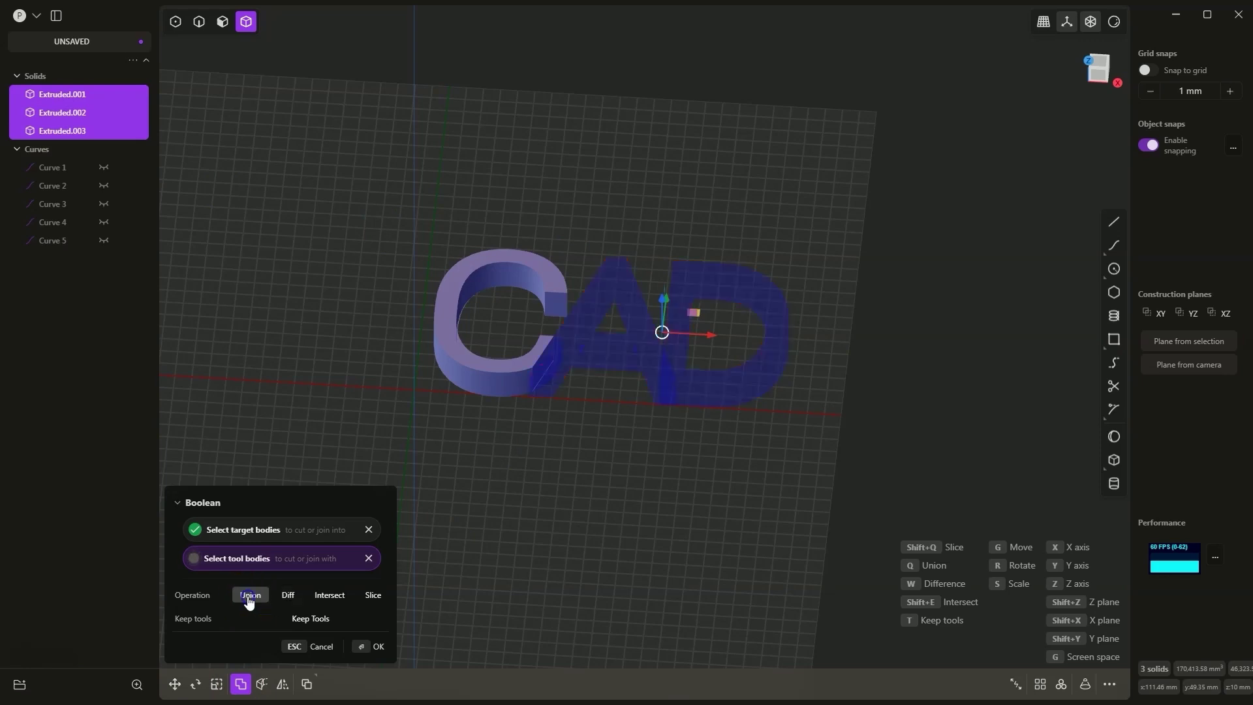
left_click(371, 651)
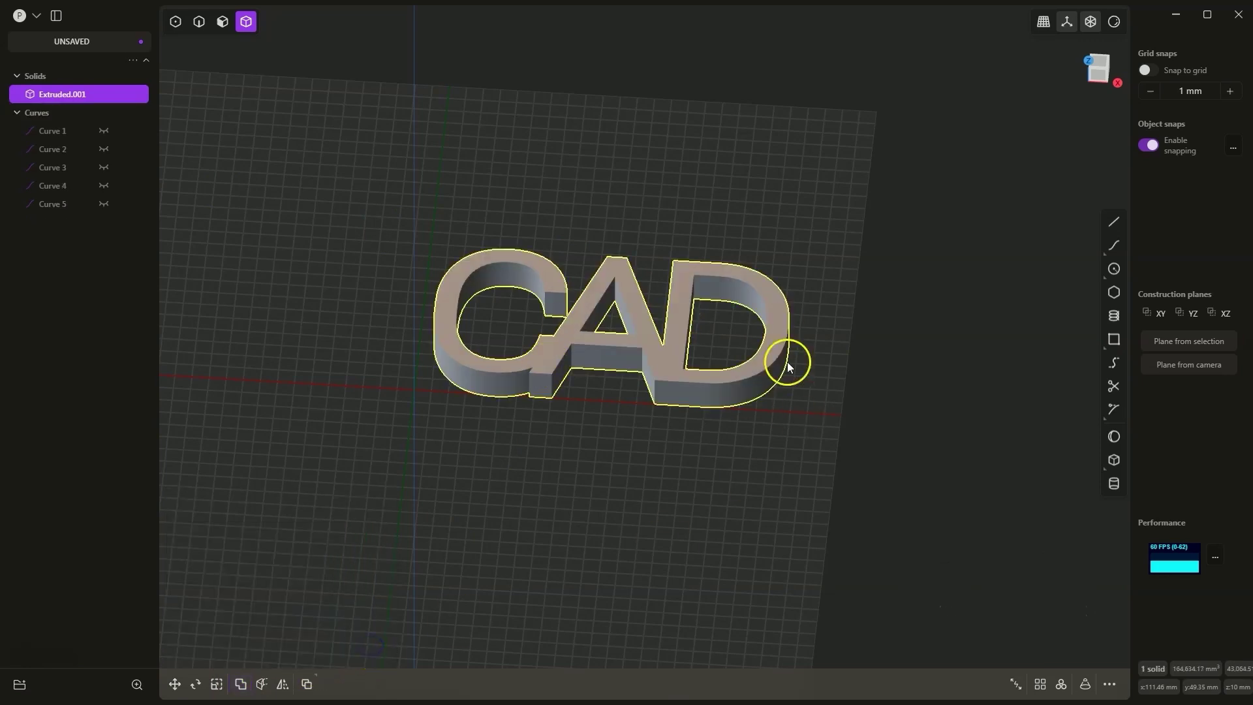
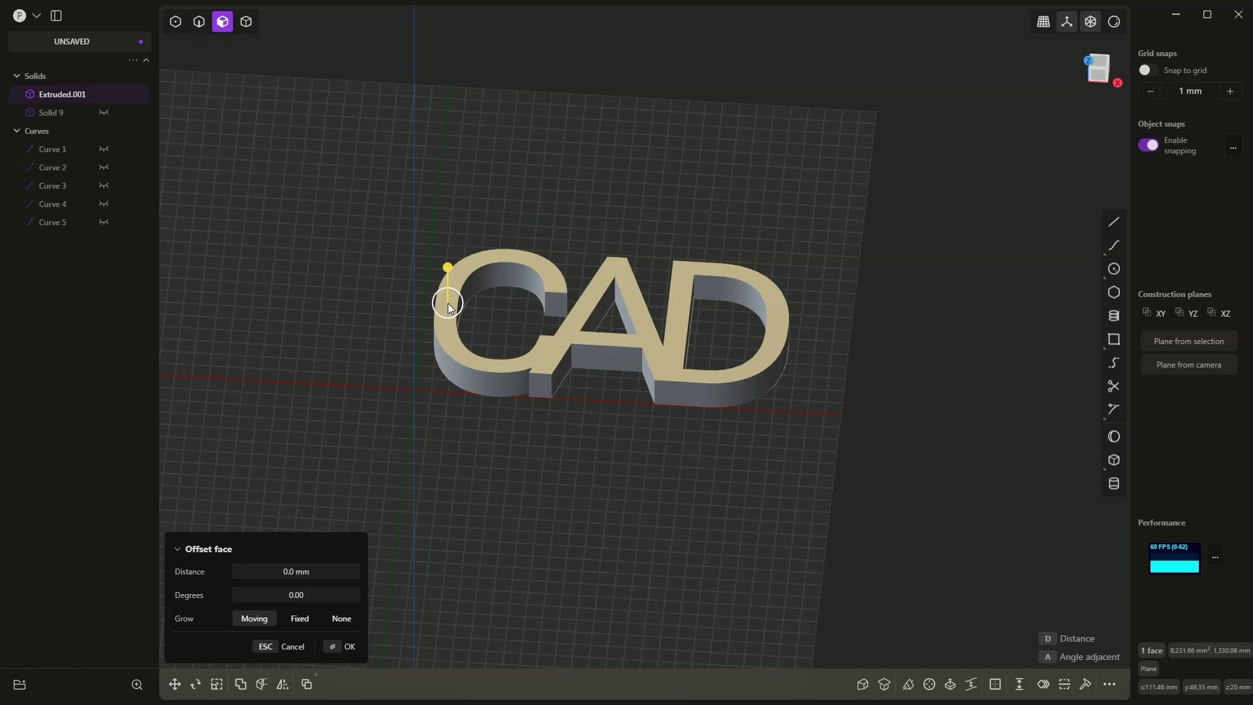
Duplicate the boundary edges of the joined CAD solid's top face as separate curves
key("f")
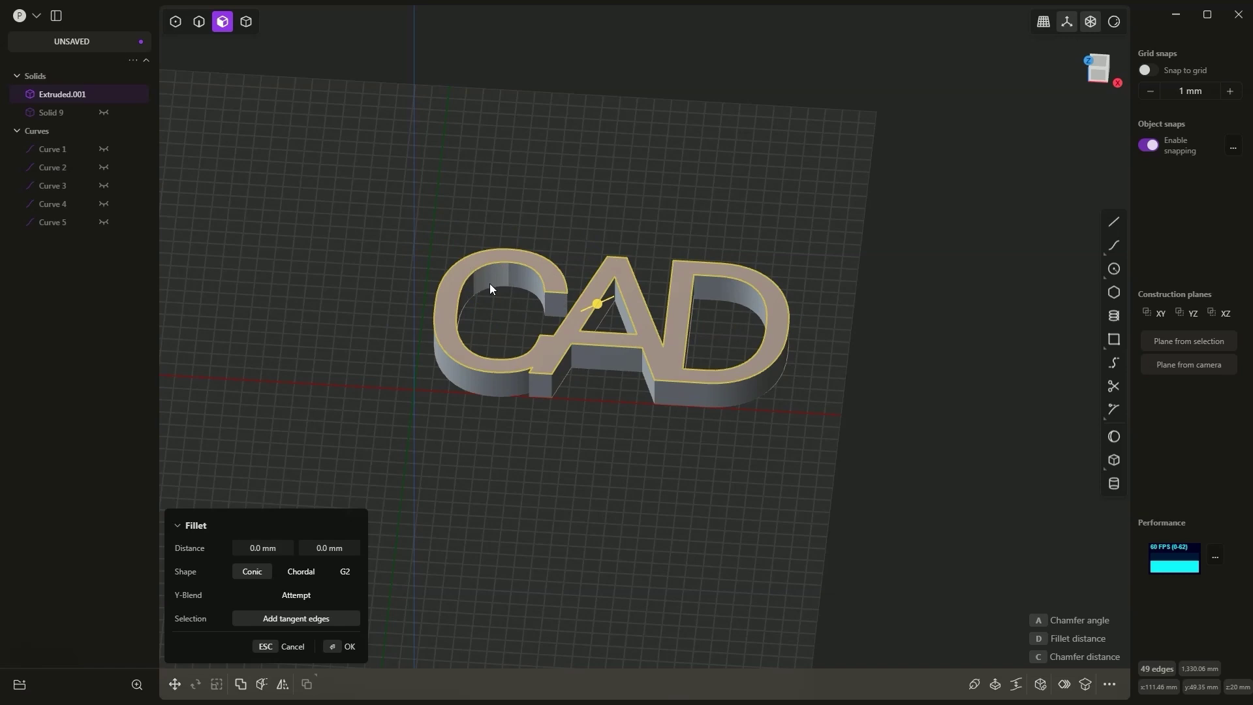
key("shift+d")
left_click(618, 307)
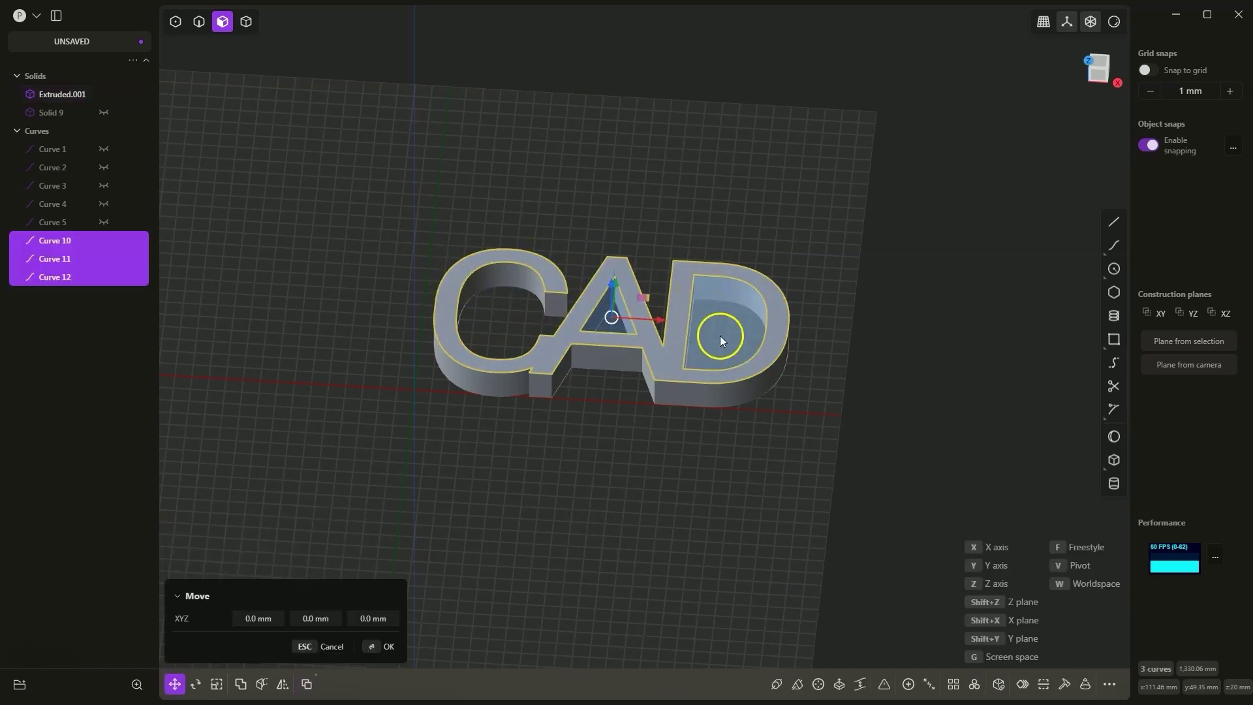
left_click(89, 259)
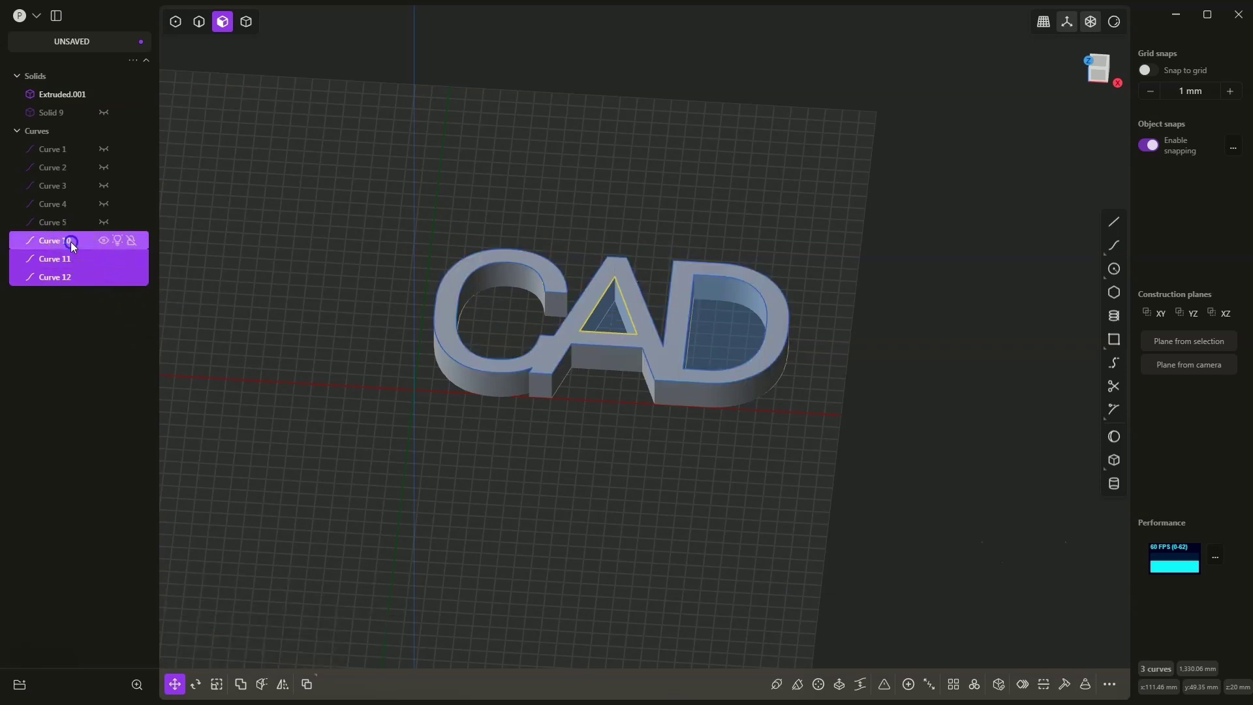
left_click(64, 285)
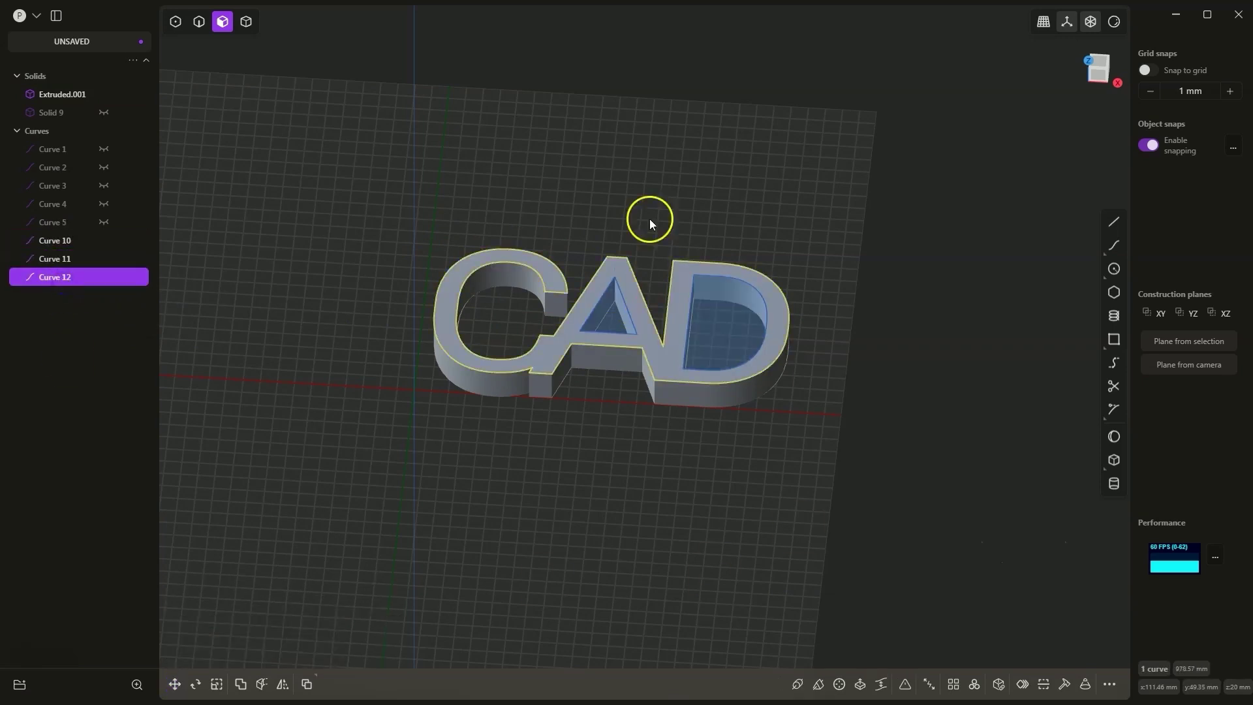
Offset the triangular inner outline of the A, Curve 10, by 3 mm with Round gap fill
left_click(56, 240)
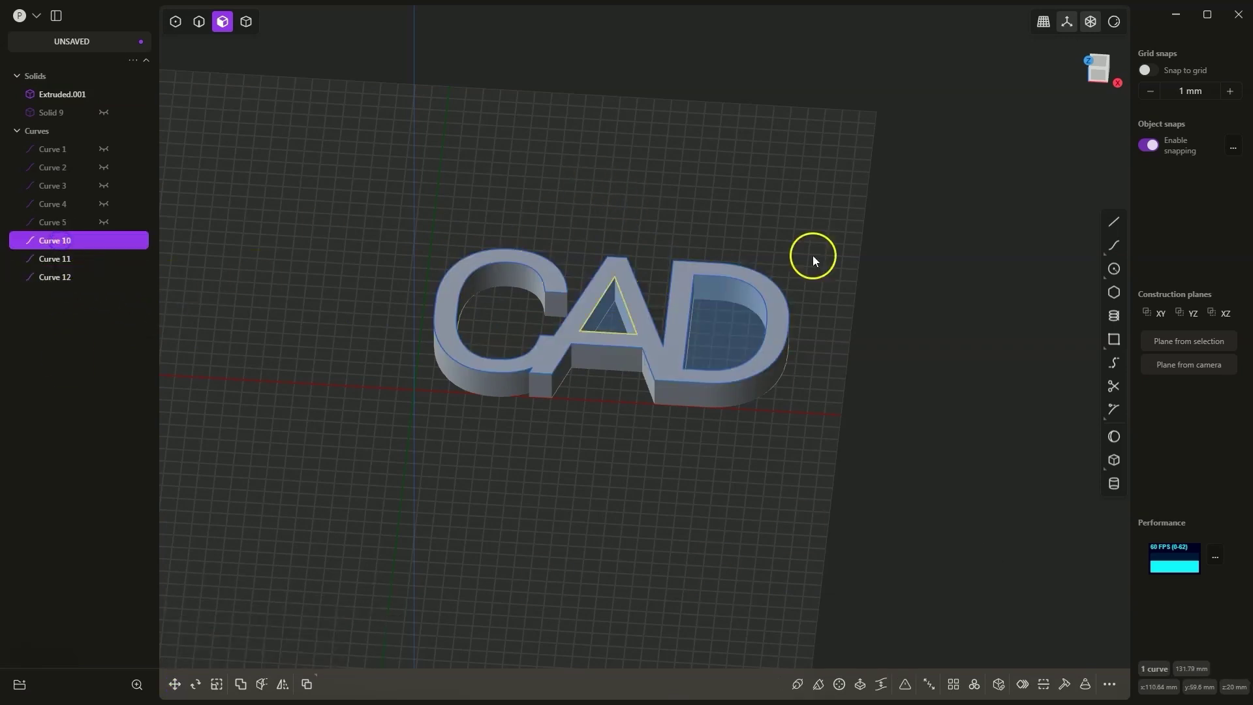
left_click(1099, 63)
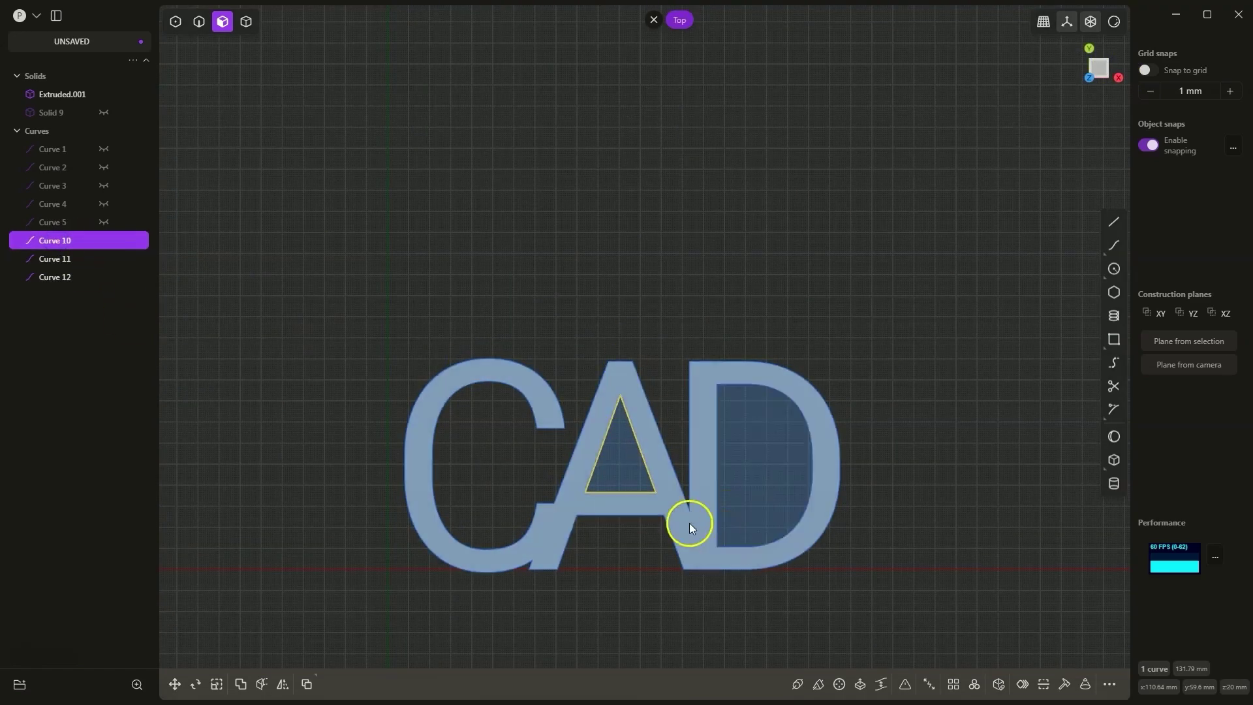
key("o")
left_click_drag(622, 541, 622, 553)
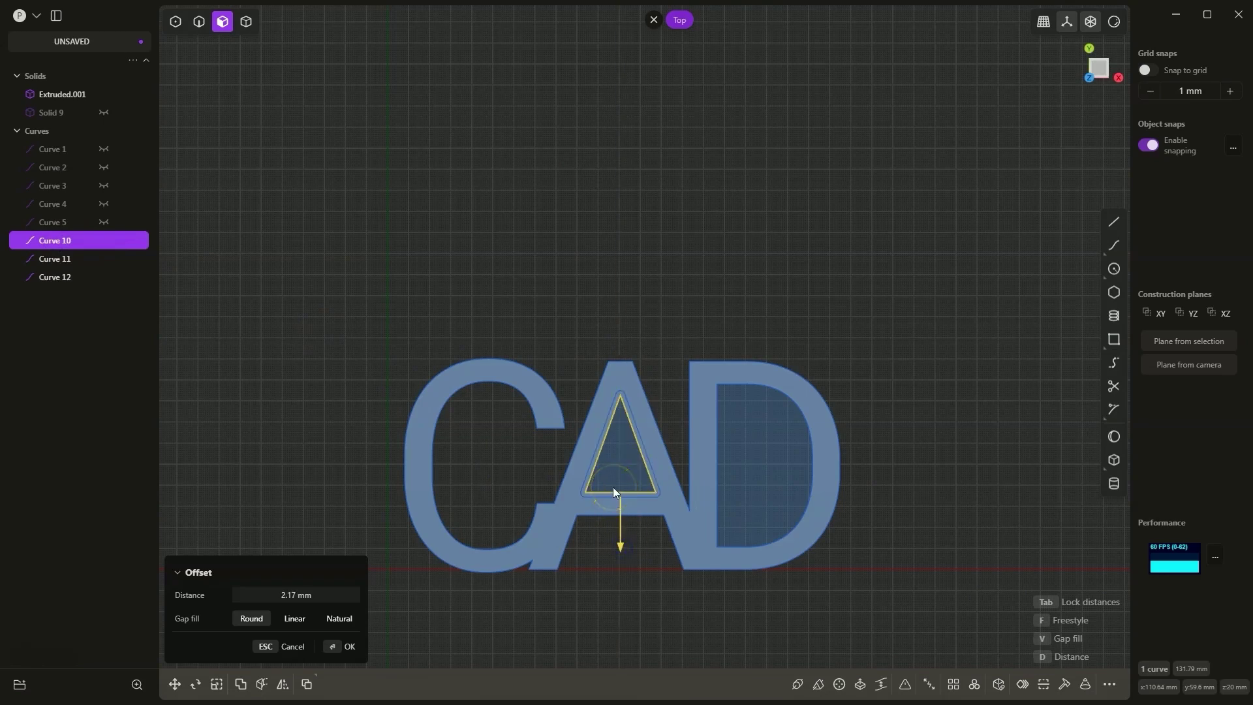
left_click(288, 593)
type("3")
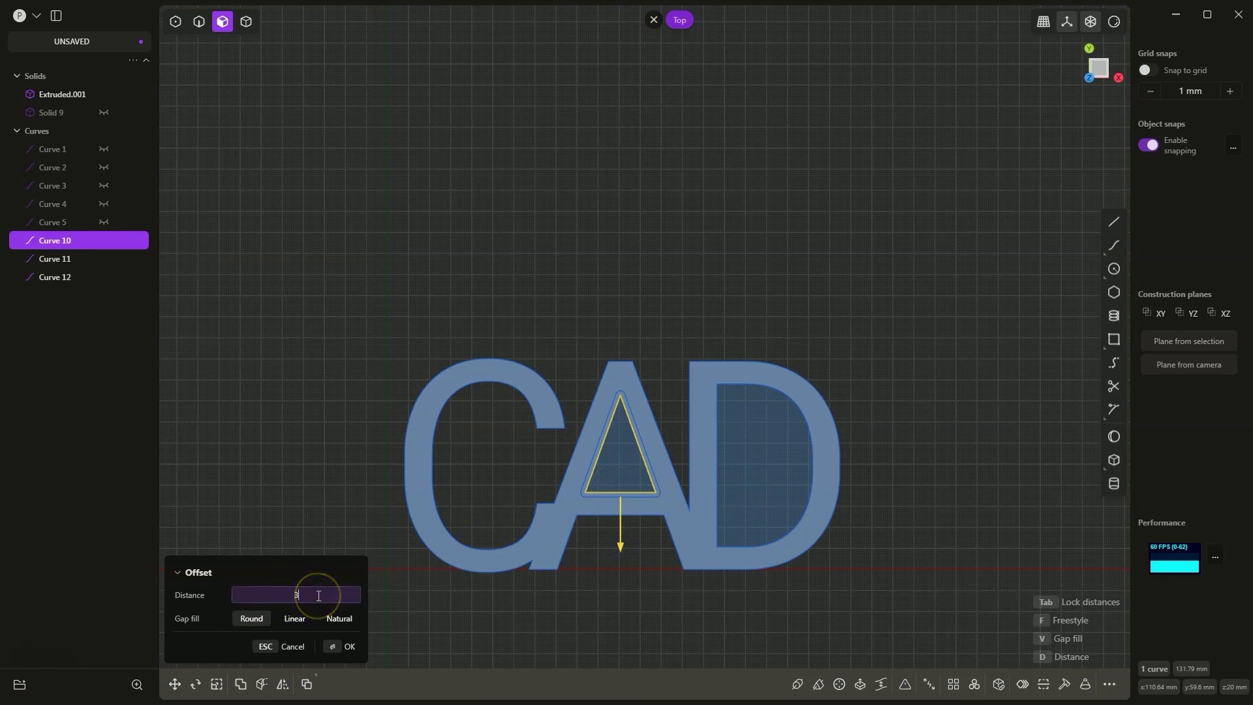
left_click(274, 562)
left_click(346, 645)
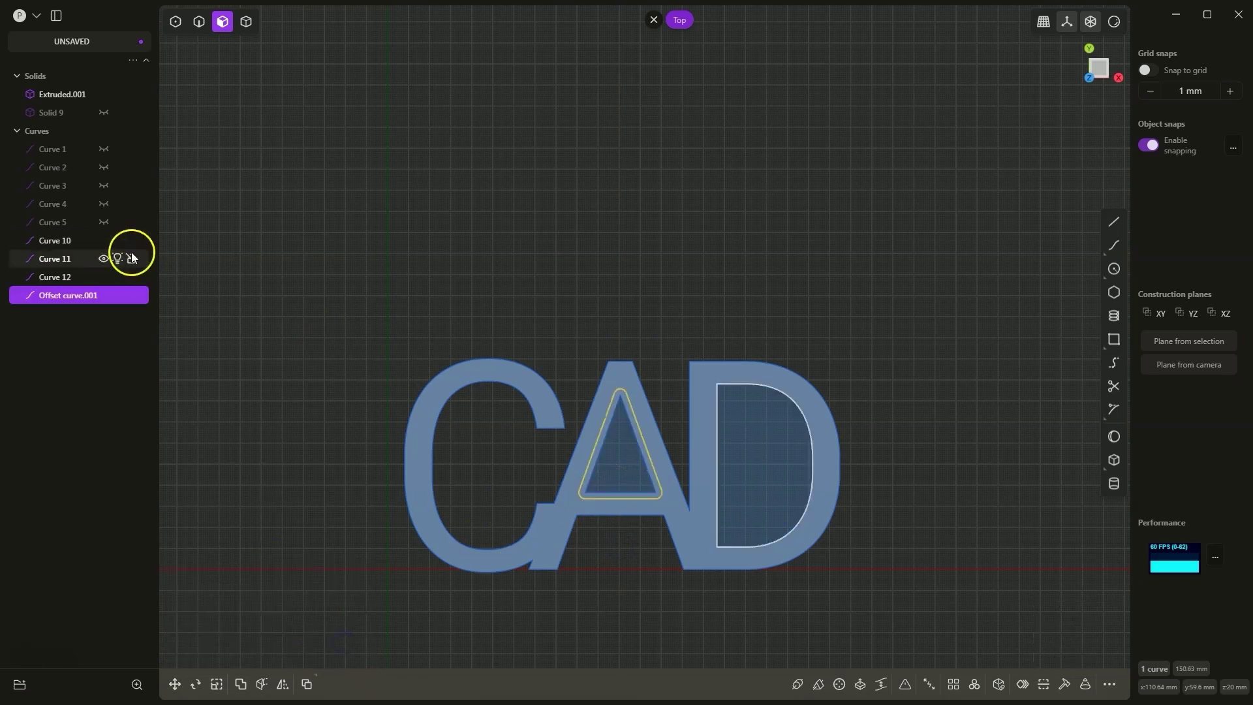
Offset the inner outline of the D, Curve 11, by -3 mm so the new curve lies within the letter's face
left_click(54, 258)
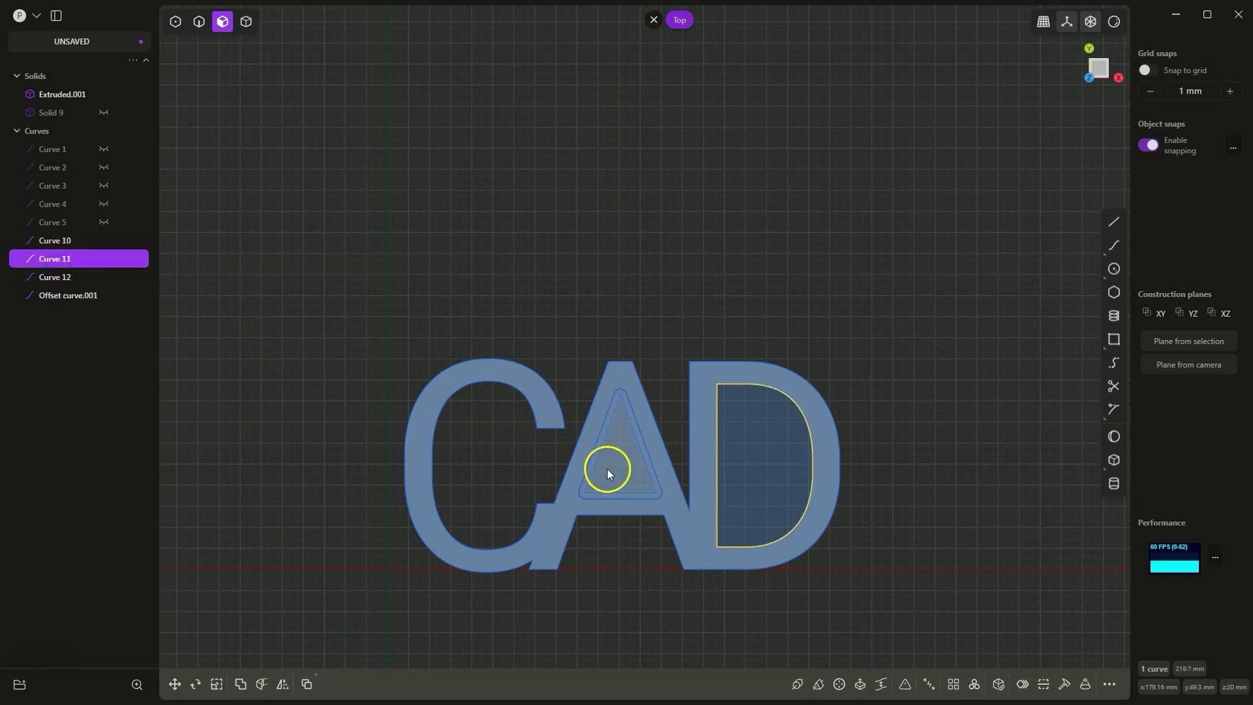
key("o")
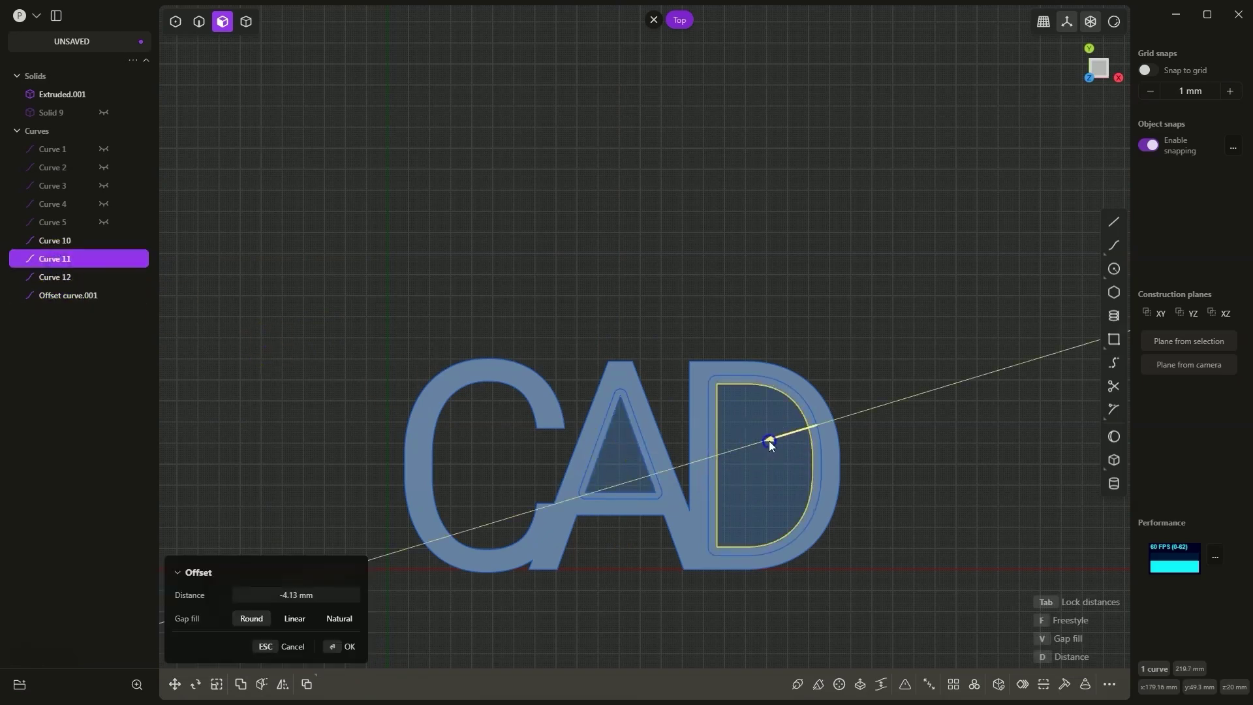
left_click(290, 595)
key("BackSpace")
type("-")
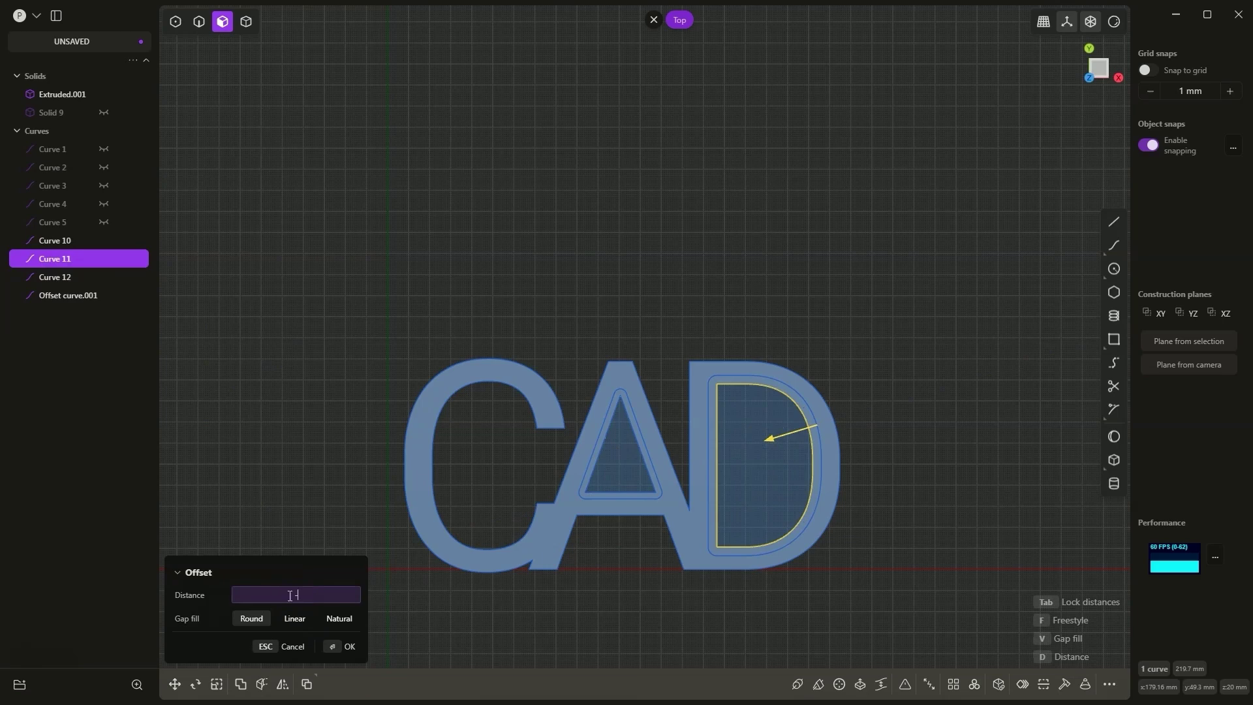
type("3")
left_click(257, 579)
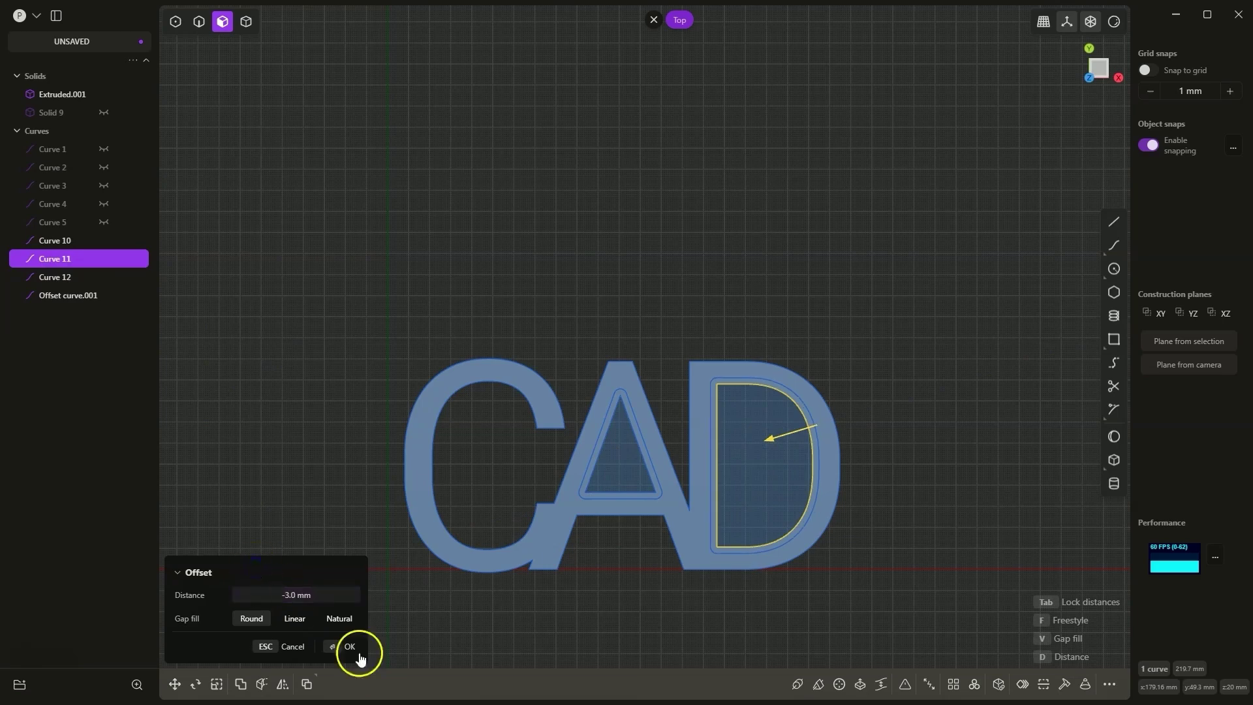
Offset the outer outline of the CAD lettering, Curve 12, inward by 3 mm with Round gap fill
left_click(61, 284)
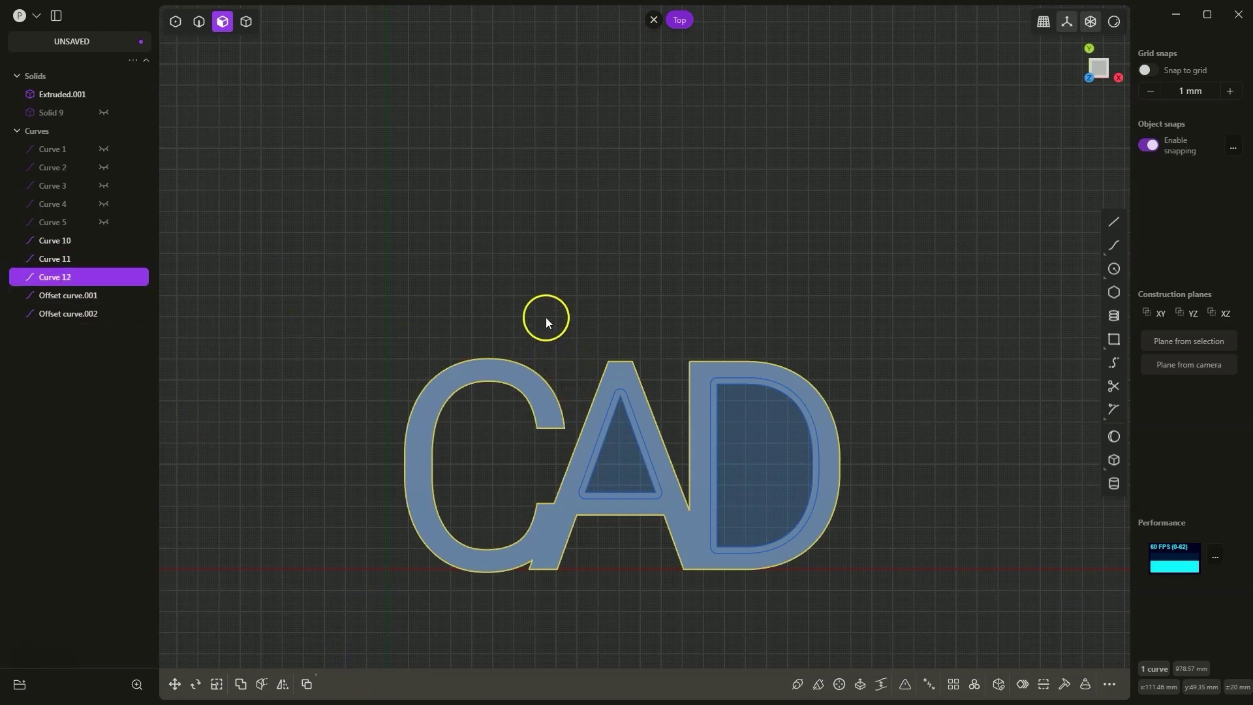
key("o")
left_click_drag(569, 577, 580, 590)
left_click(298, 594)
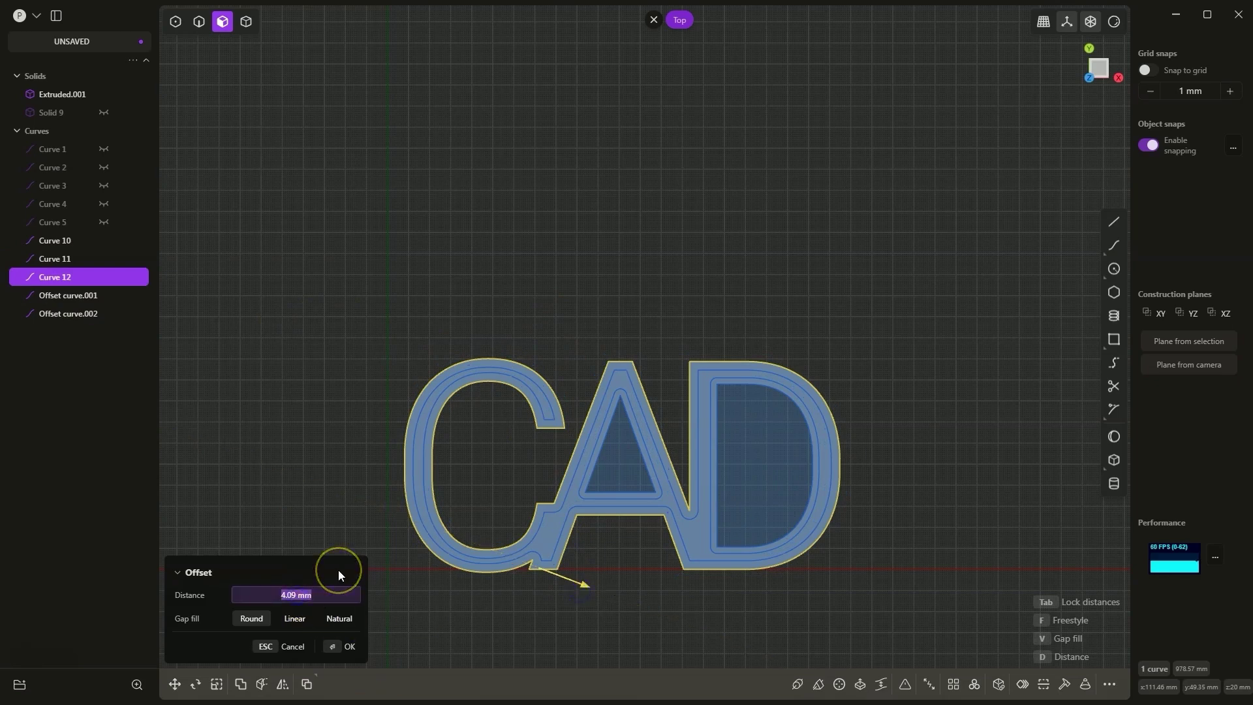
type("3")
key("Return")
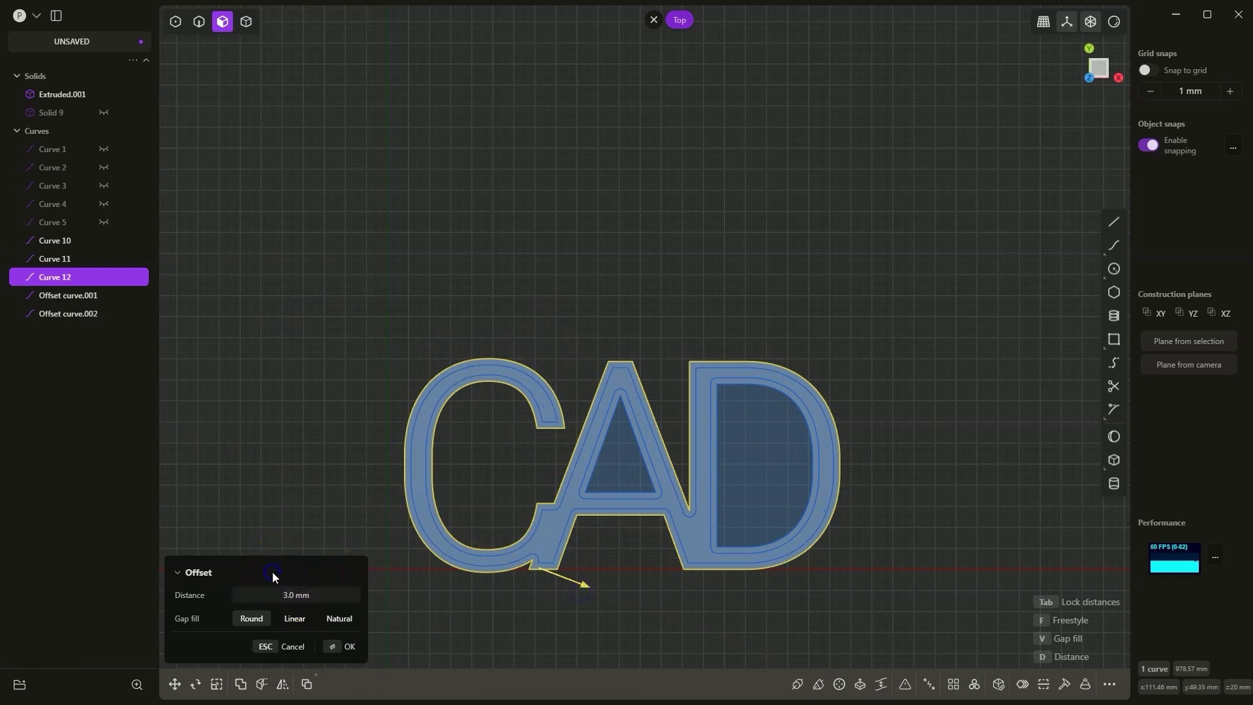
left_click(346, 646)
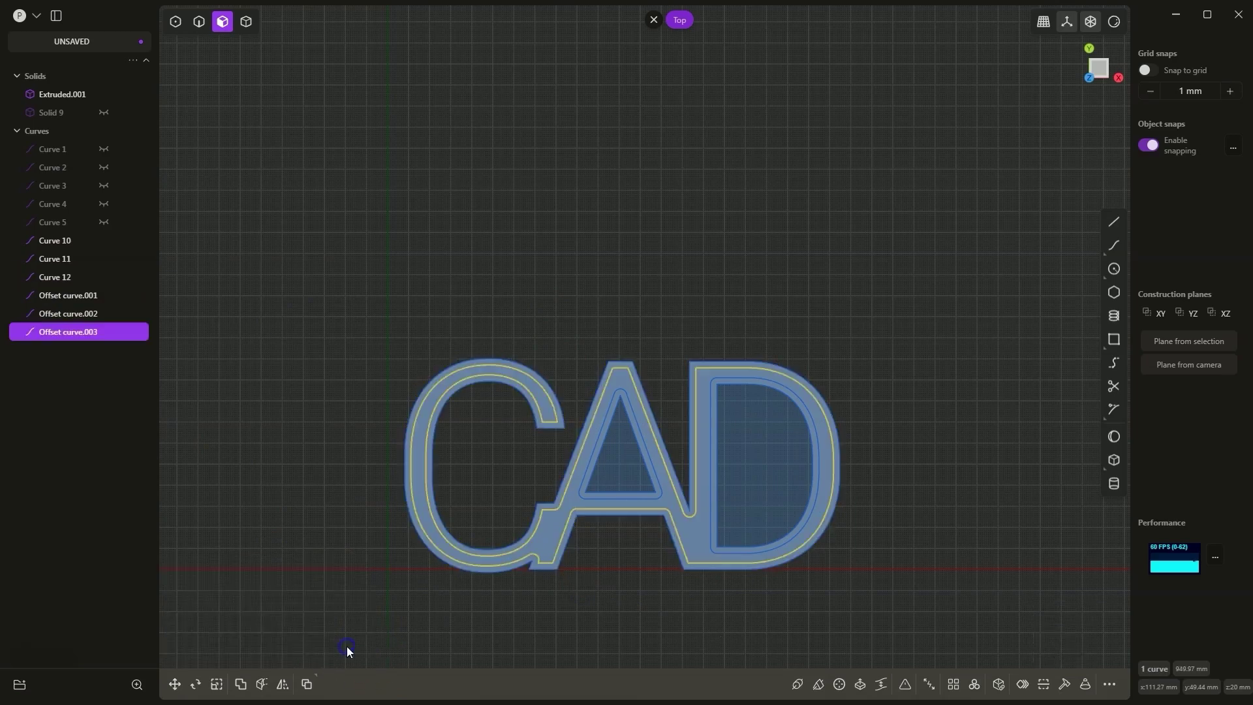
left_click(484, 280)
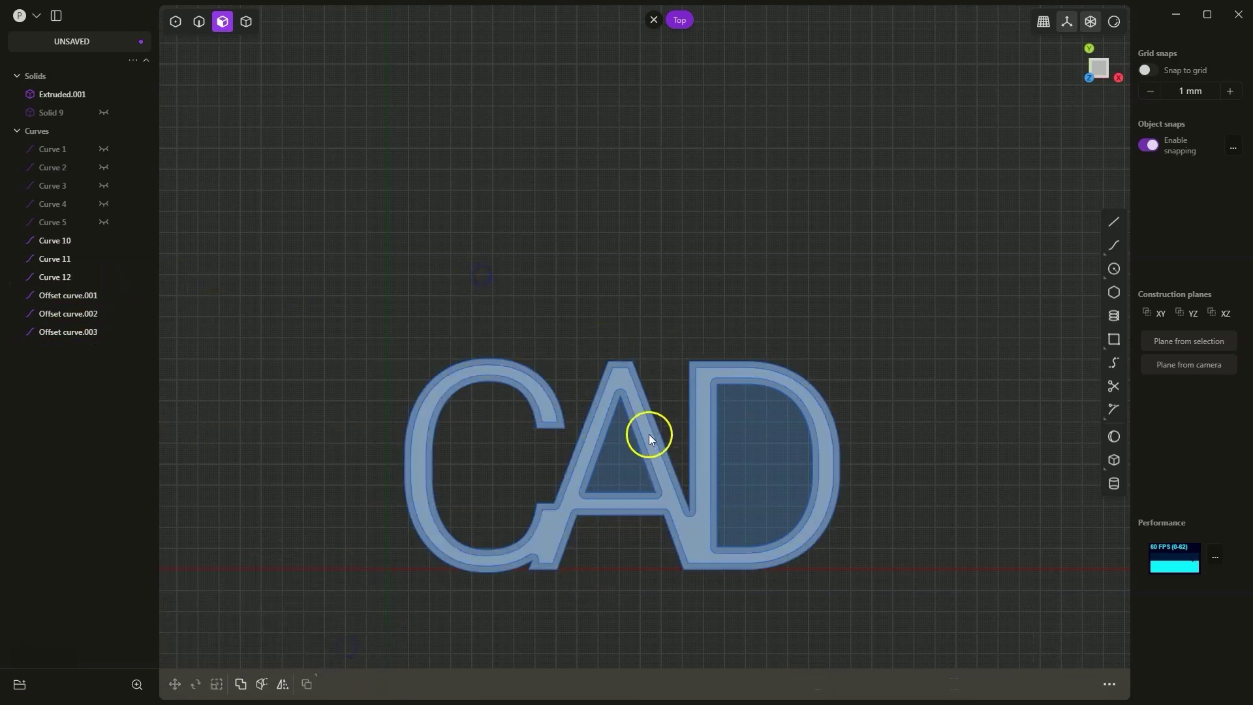
Extrude the region between the three offset curves by -17 mm, down into the lettering
middle_click_drag(674, 448, 633, 447)
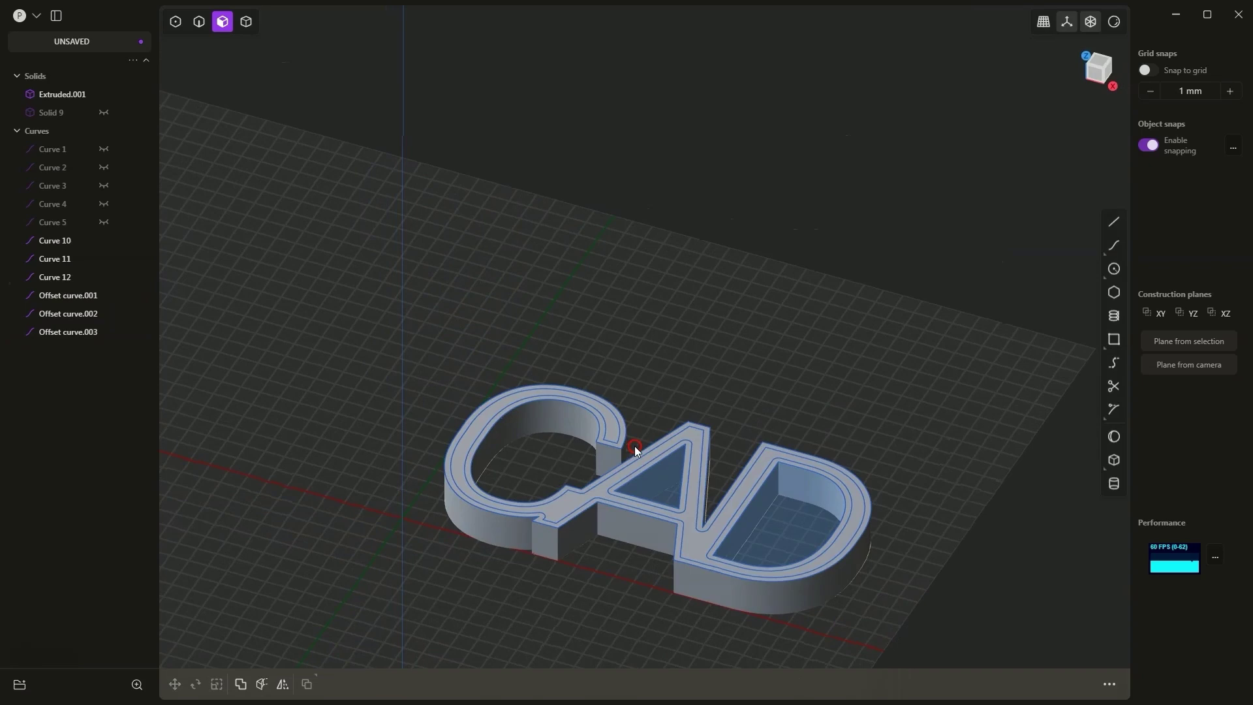
left_click(563, 506)
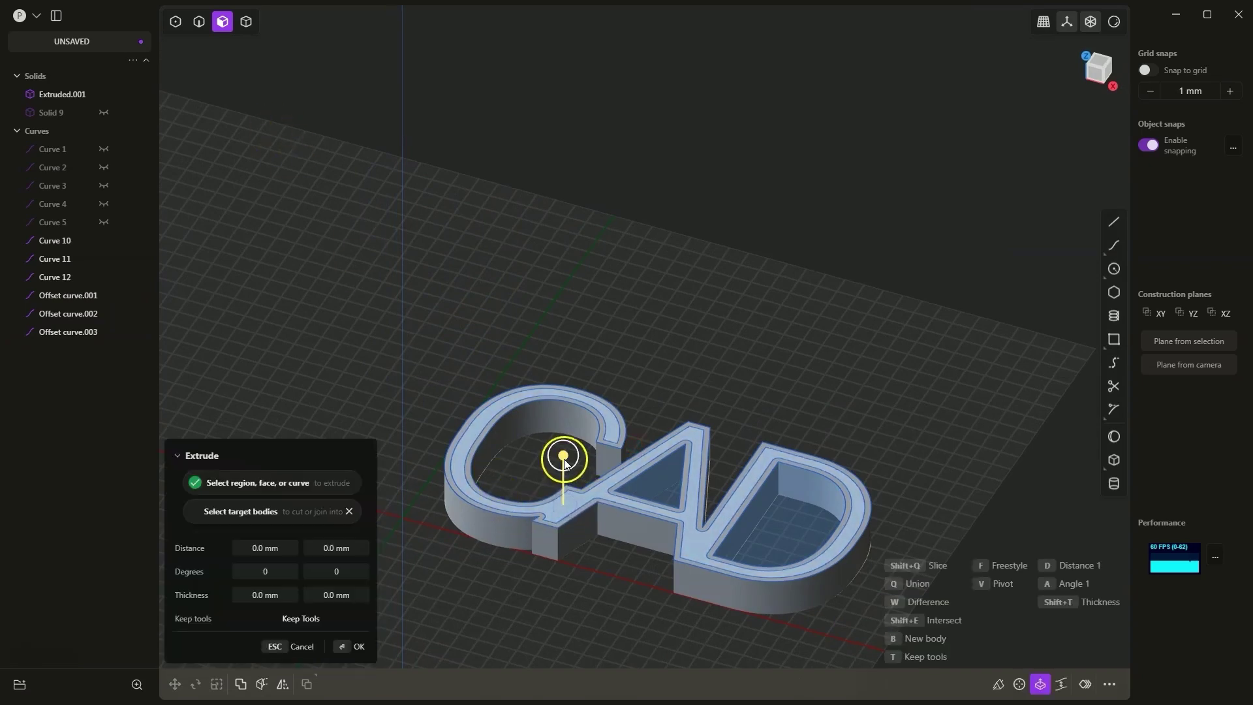
left_click_drag(562, 457, 561, 524)
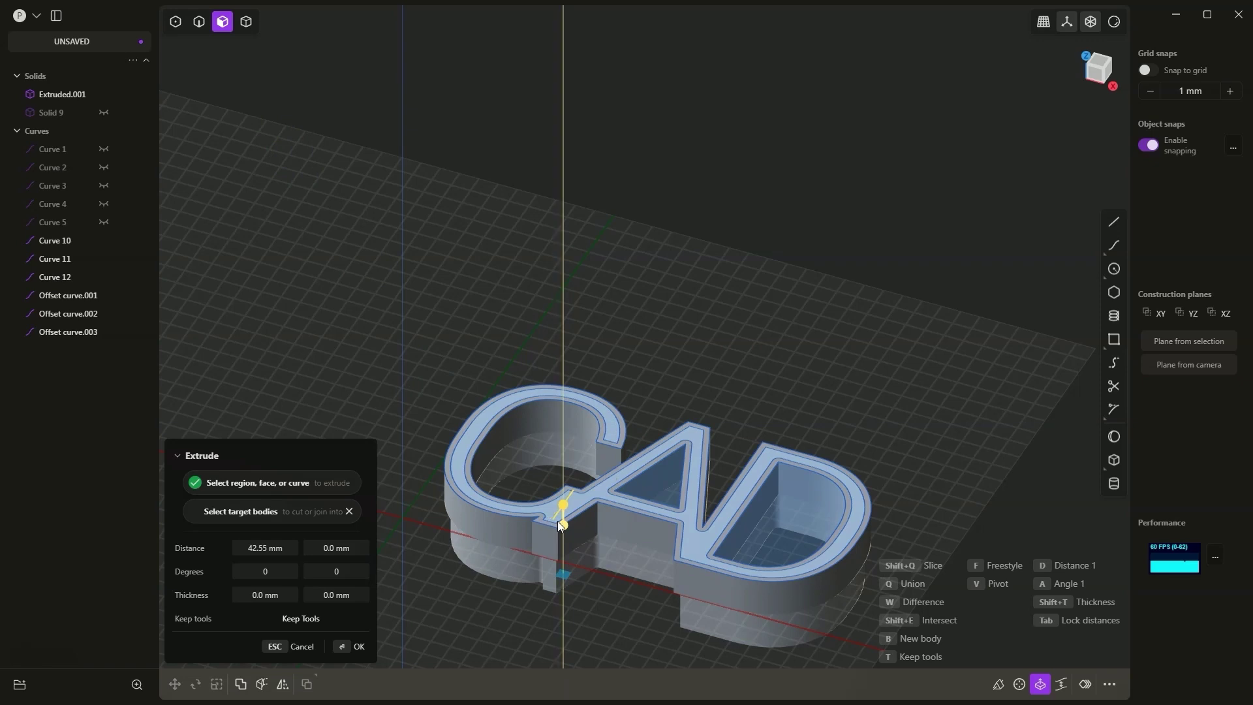
type("17")
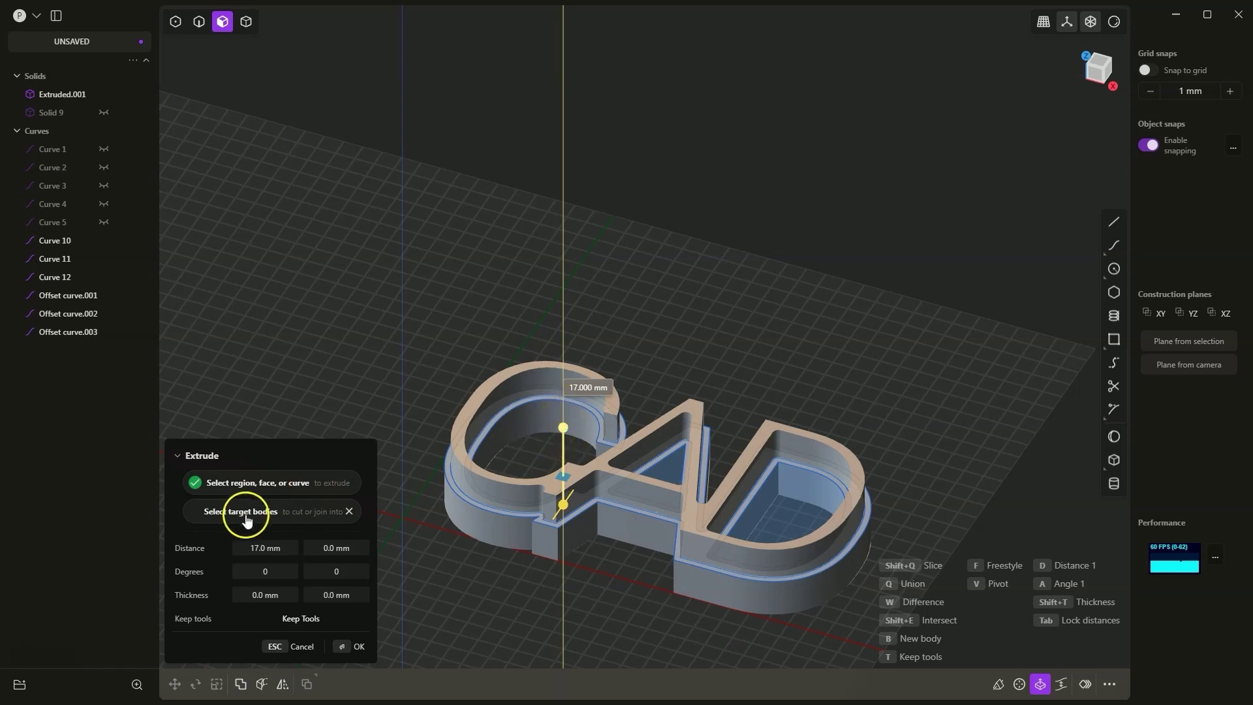
left_click(255, 549)
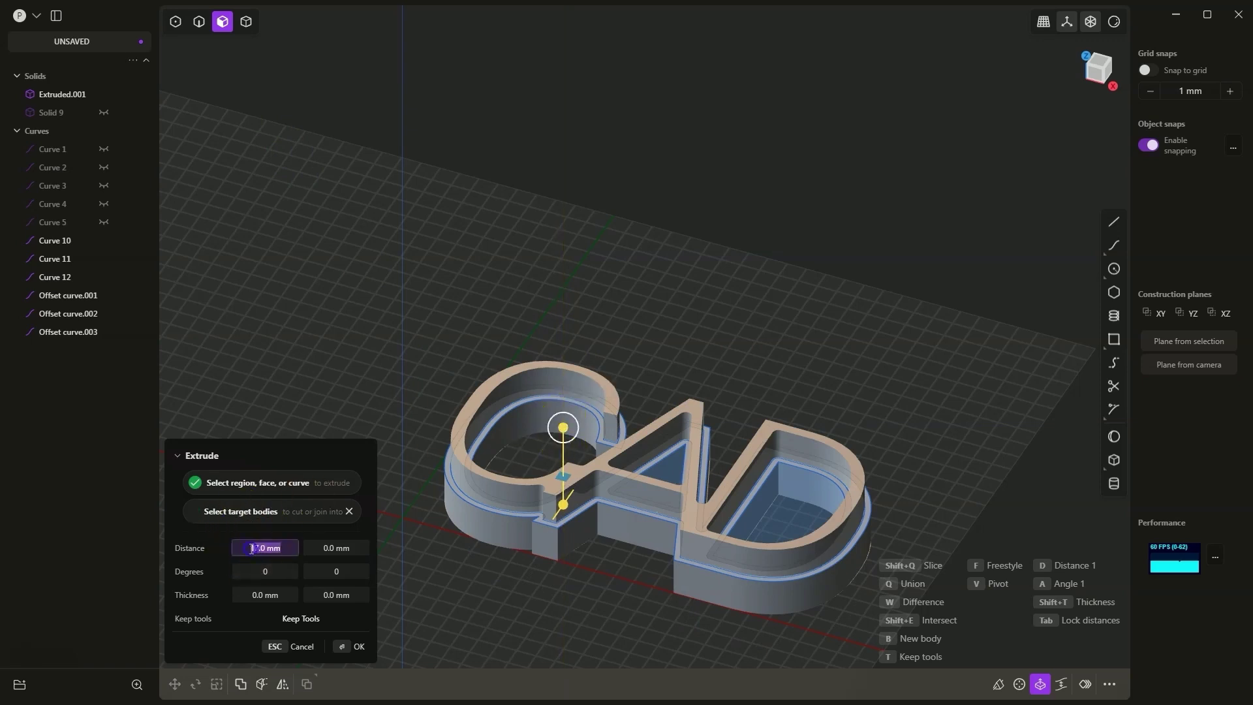
left_click(251, 549)
type("-")
left_click(190, 547)
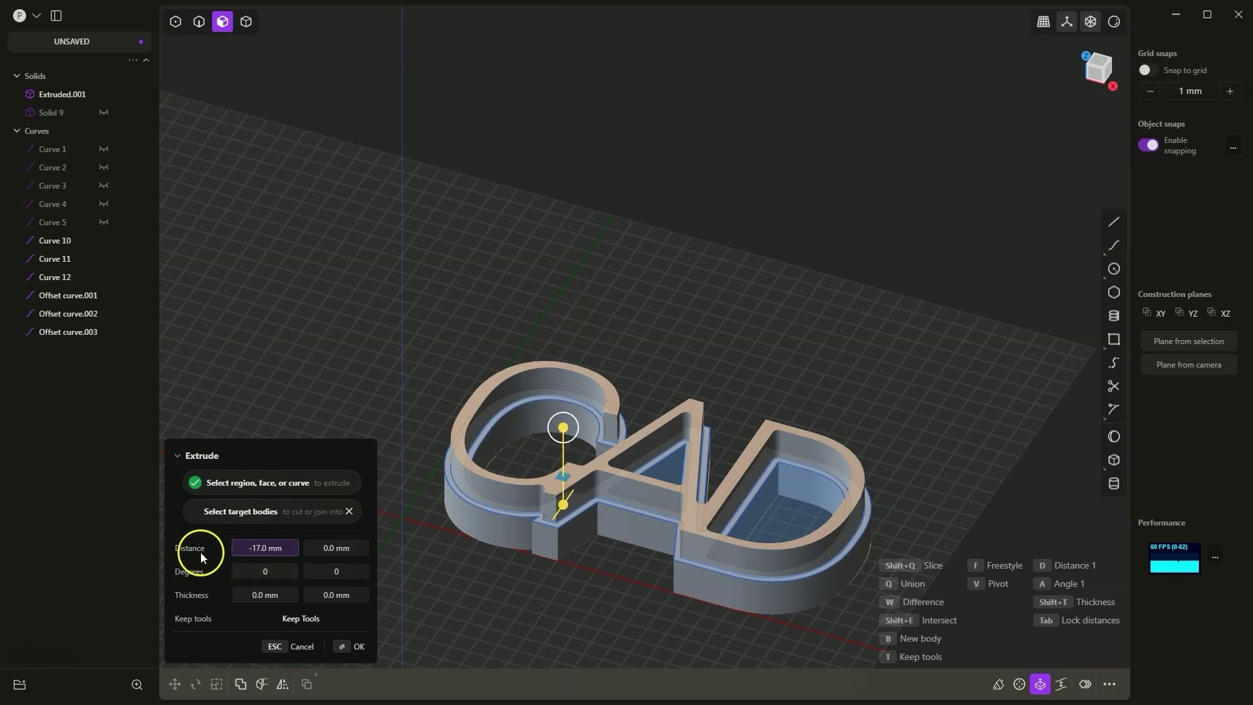
left_click(277, 563)
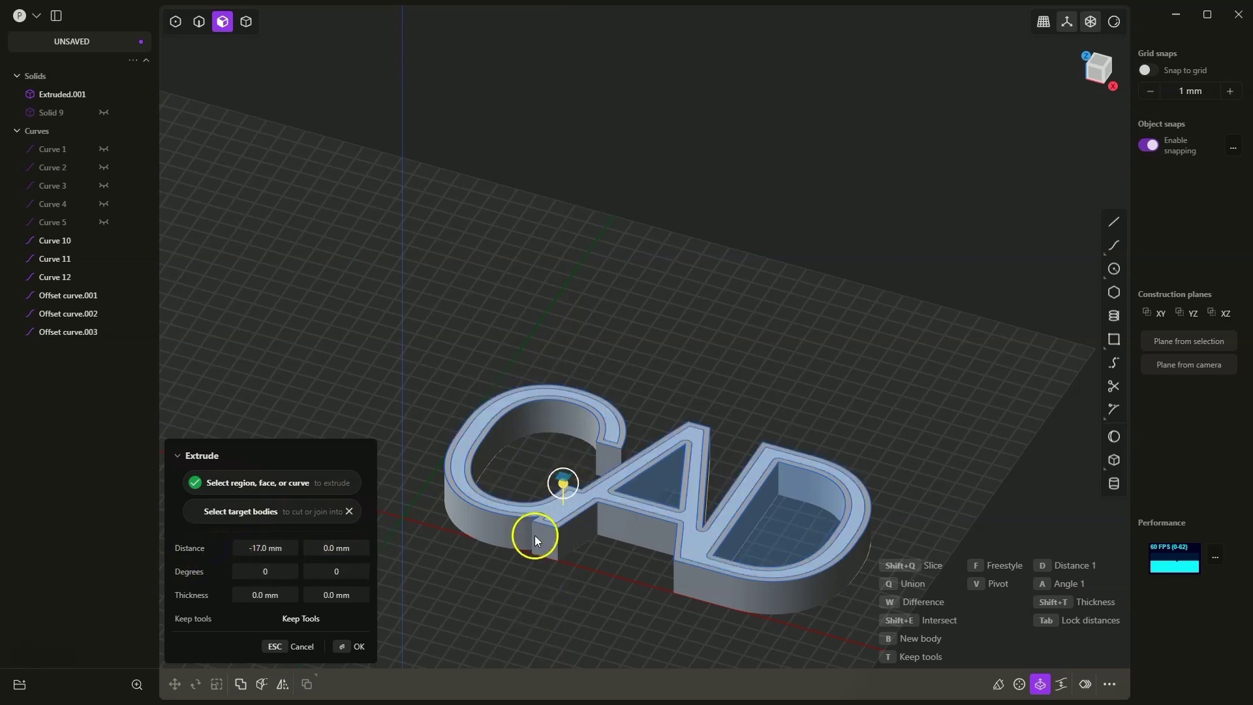
Cut the extrusion from the CAD solid with the Difference operation to hollow out the letters
mouse_move(617, 524)
middle_mouse_down()
mouse_move(624, 467)
mouse_move(627, 509)
middle_mouse_up()
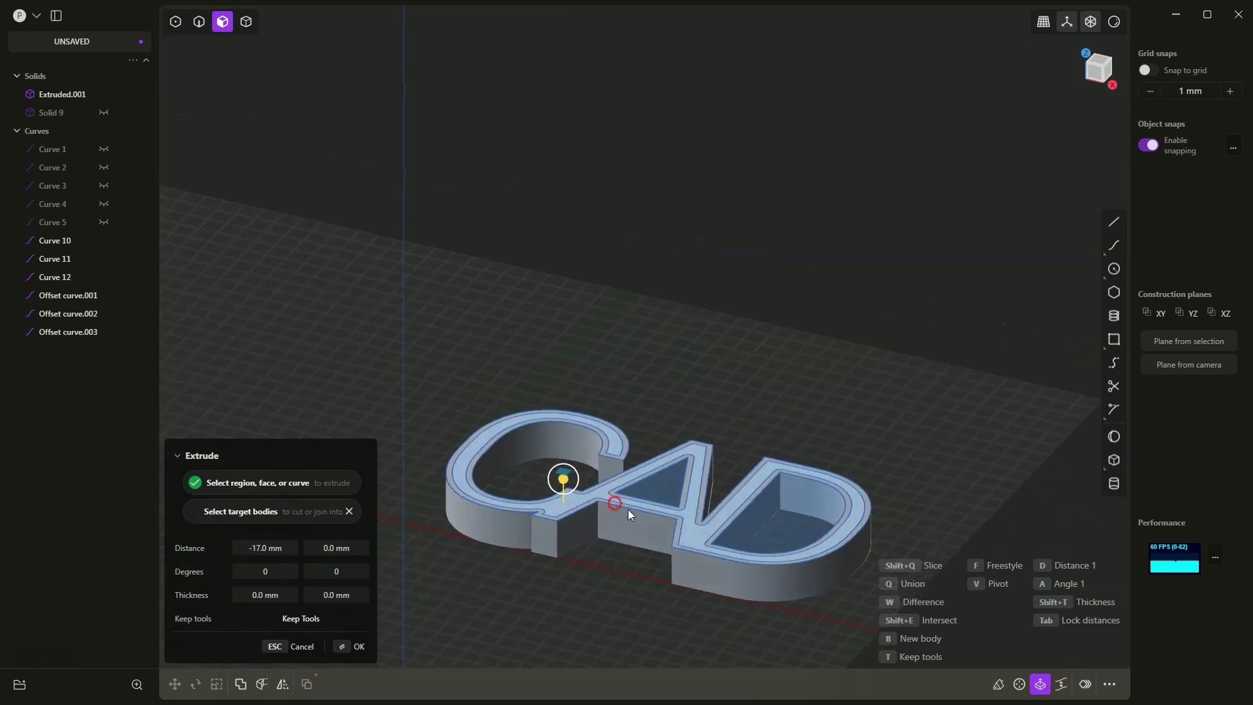
left_click(901, 607)
left_click(786, 585)
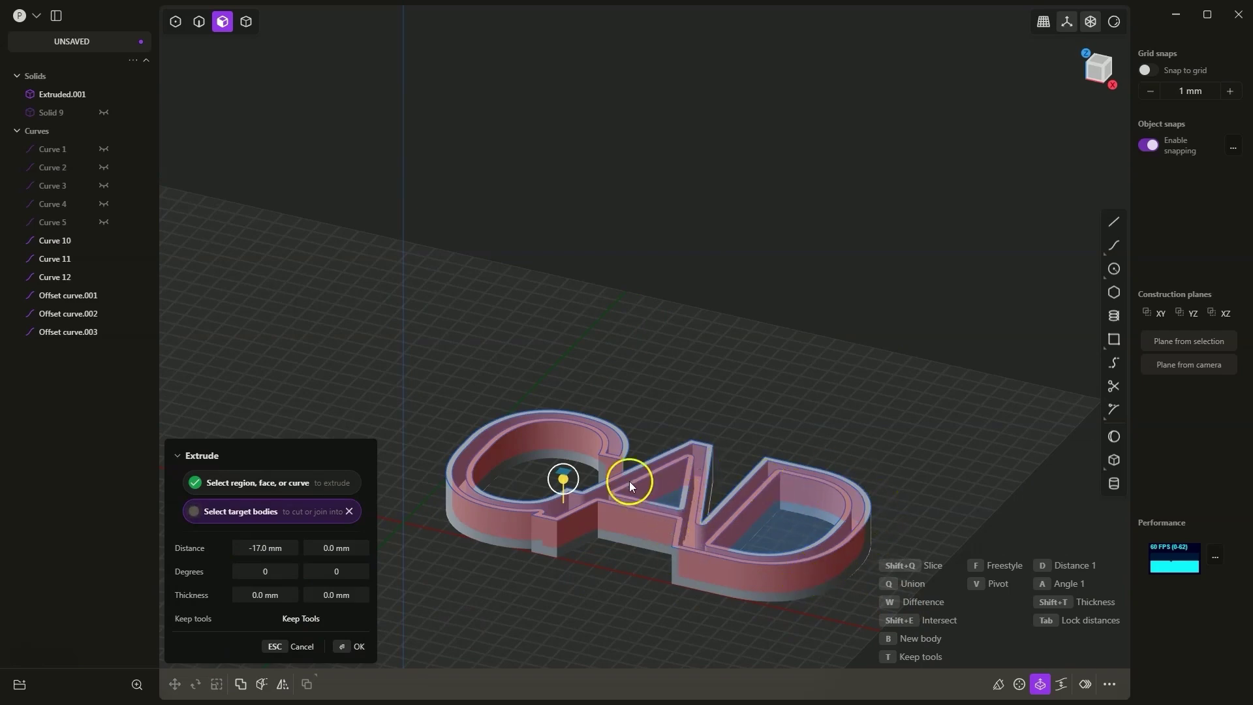
left_click(359, 648)
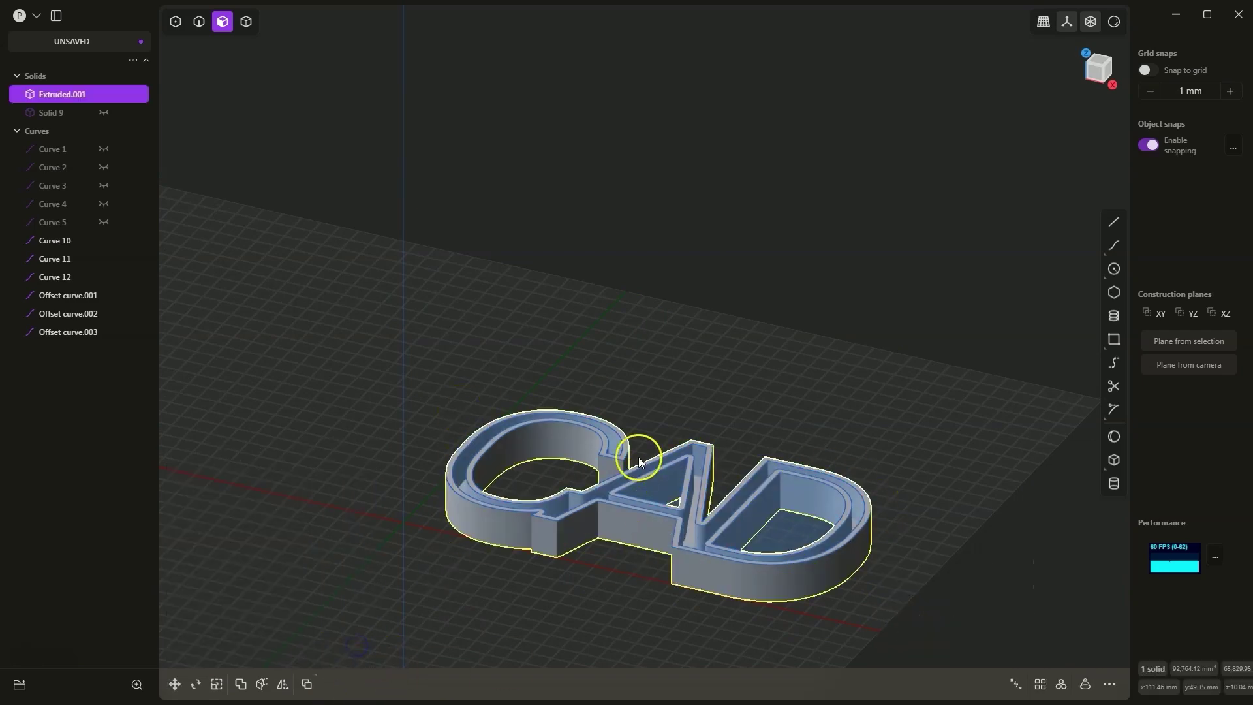
Hide Curve 10, Curve 11, Curve 12 and the three offset curves together
middle_click_drag(638, 457, 637, 518)
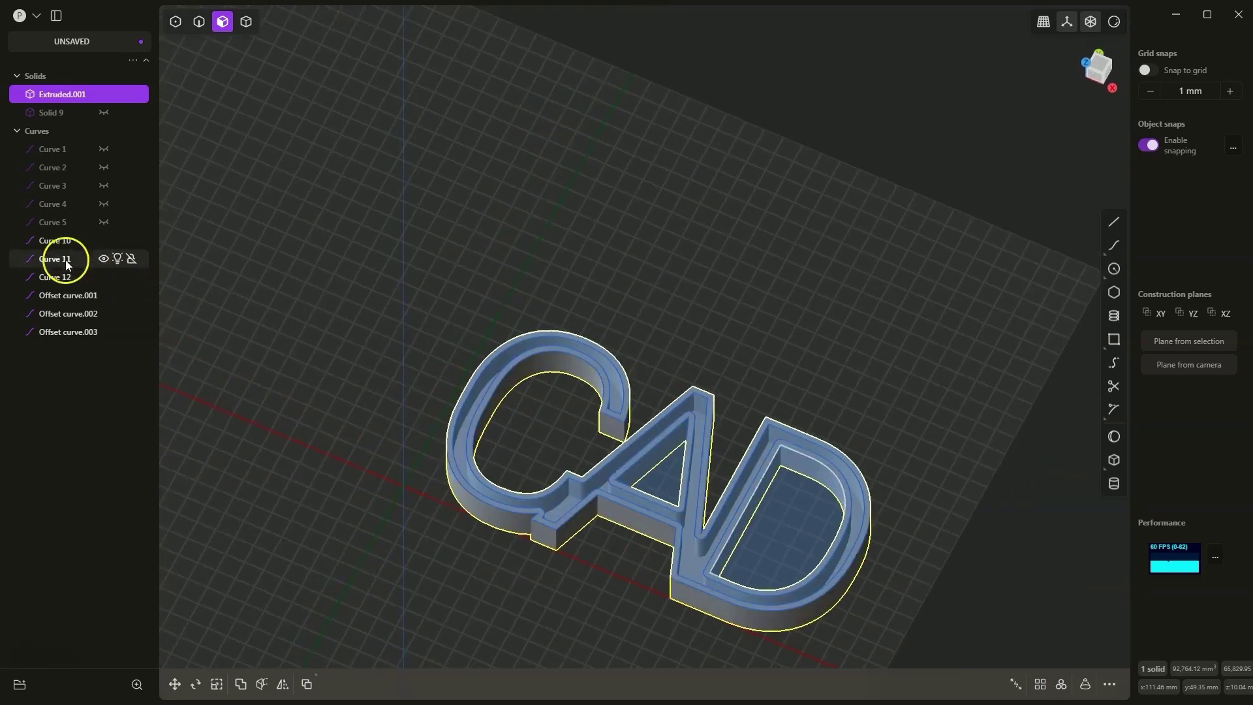
left_click(66, 240)
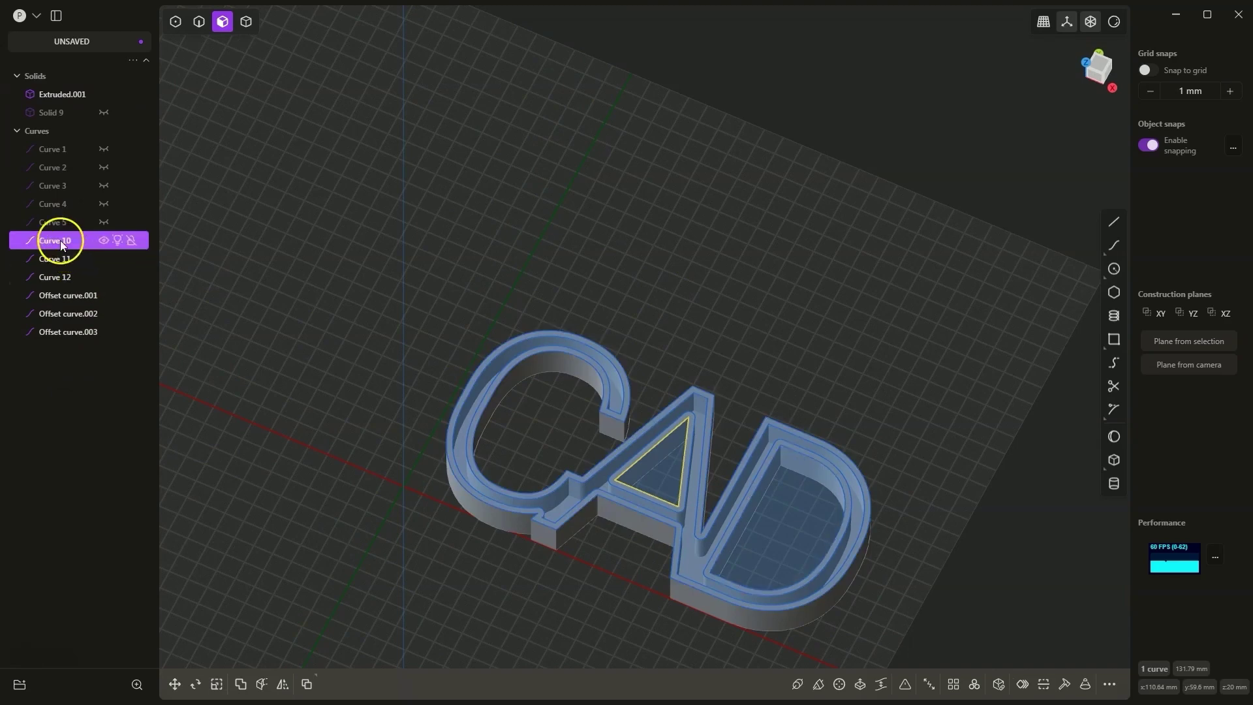
left_click(60, 335, "shift")
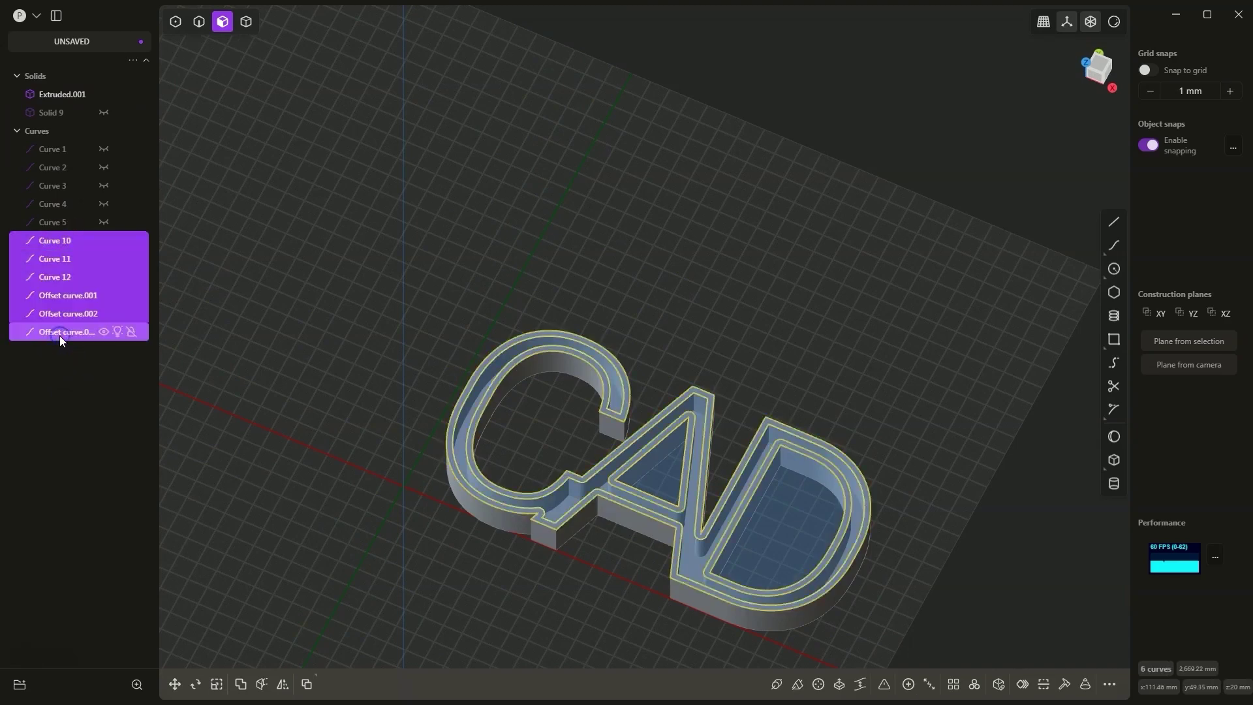
left_click(104, 241)
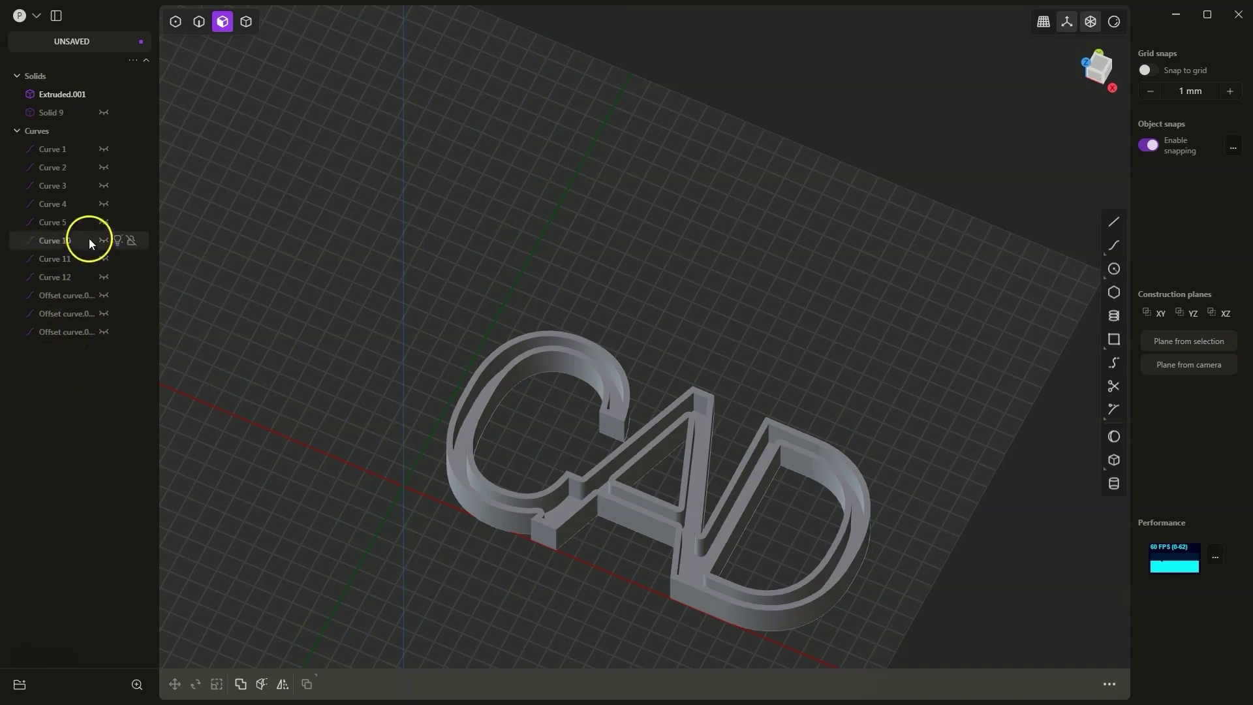
Hide the hollowed solid Extruded.001 and show the uncut copy, Solid 9, viewed from its underside
right_click_drag(412, 351, 637, 254)
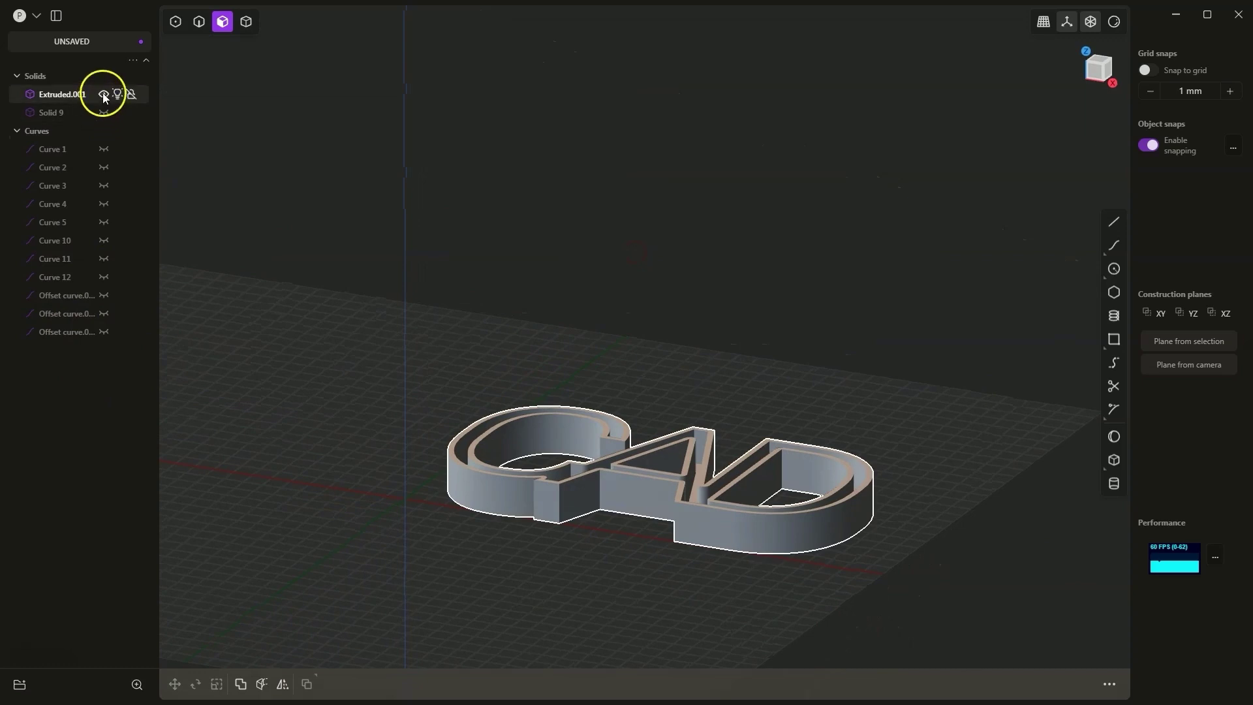
left_click(103, 94)
left_click(104, 112)
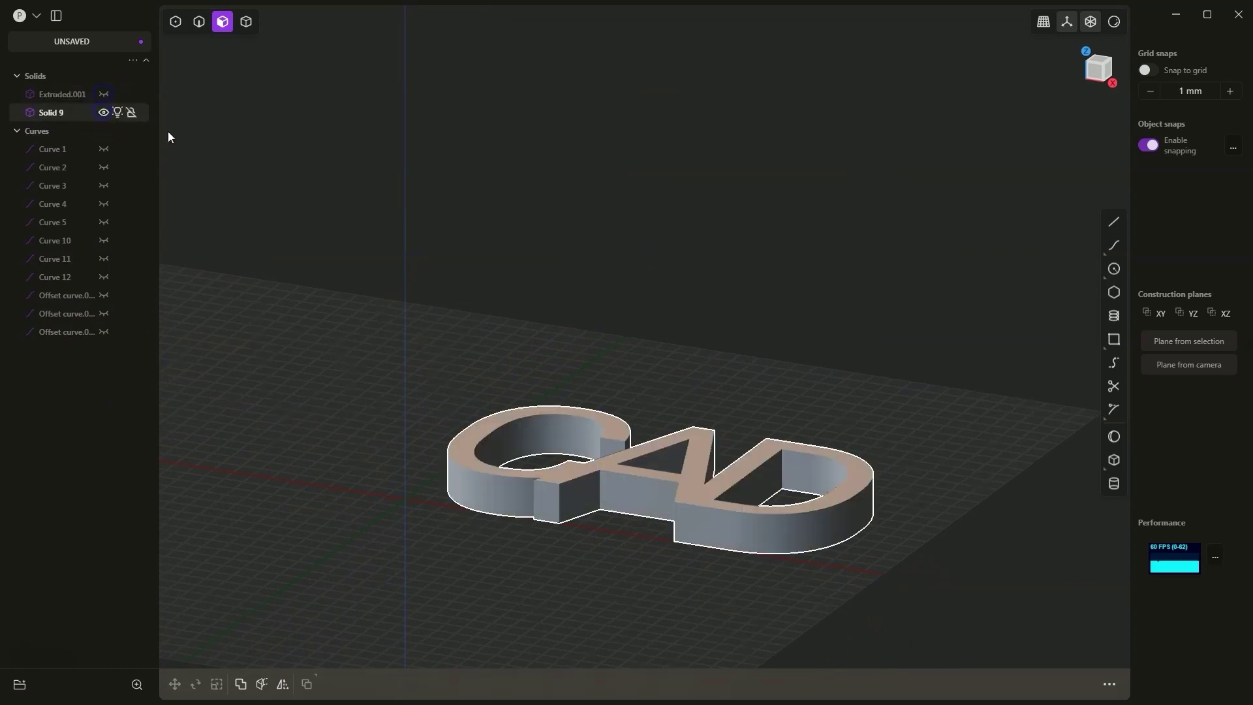
right_click_drag(601, 353, 597, 292)
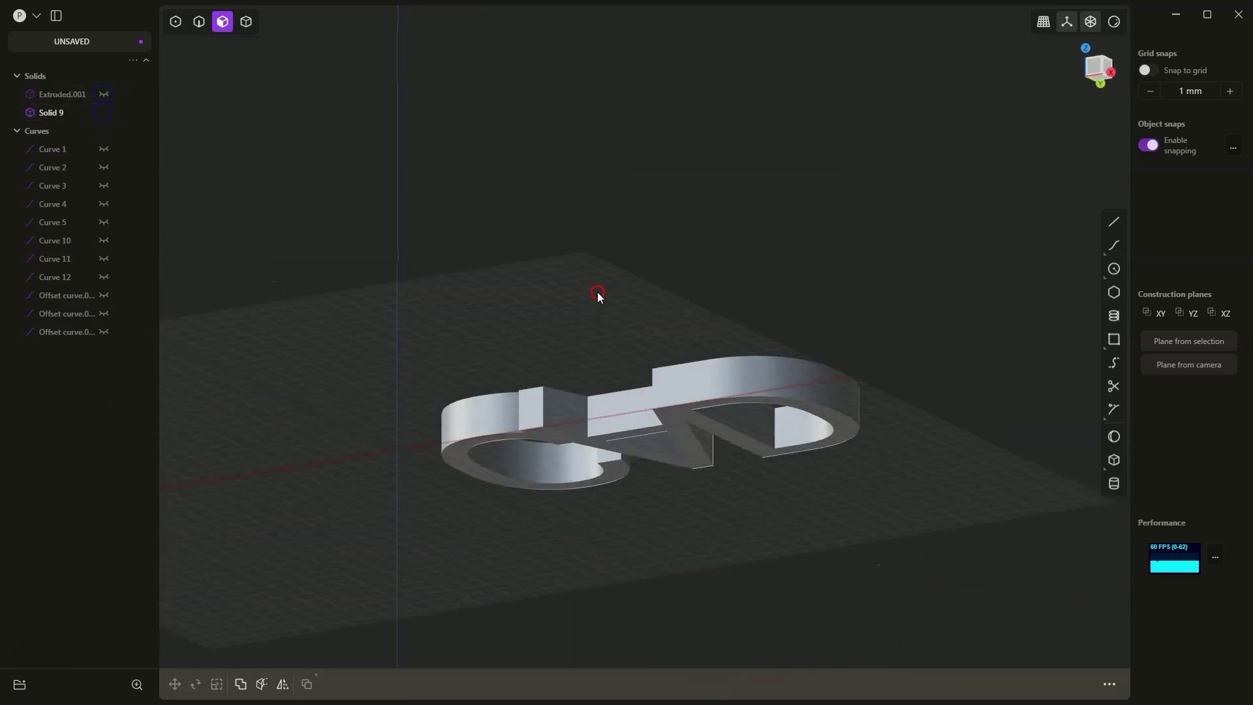
Offset the bottom face of Solid 9 by -16 mm to thin the lettering into a flat plate
left_click(462, 450)
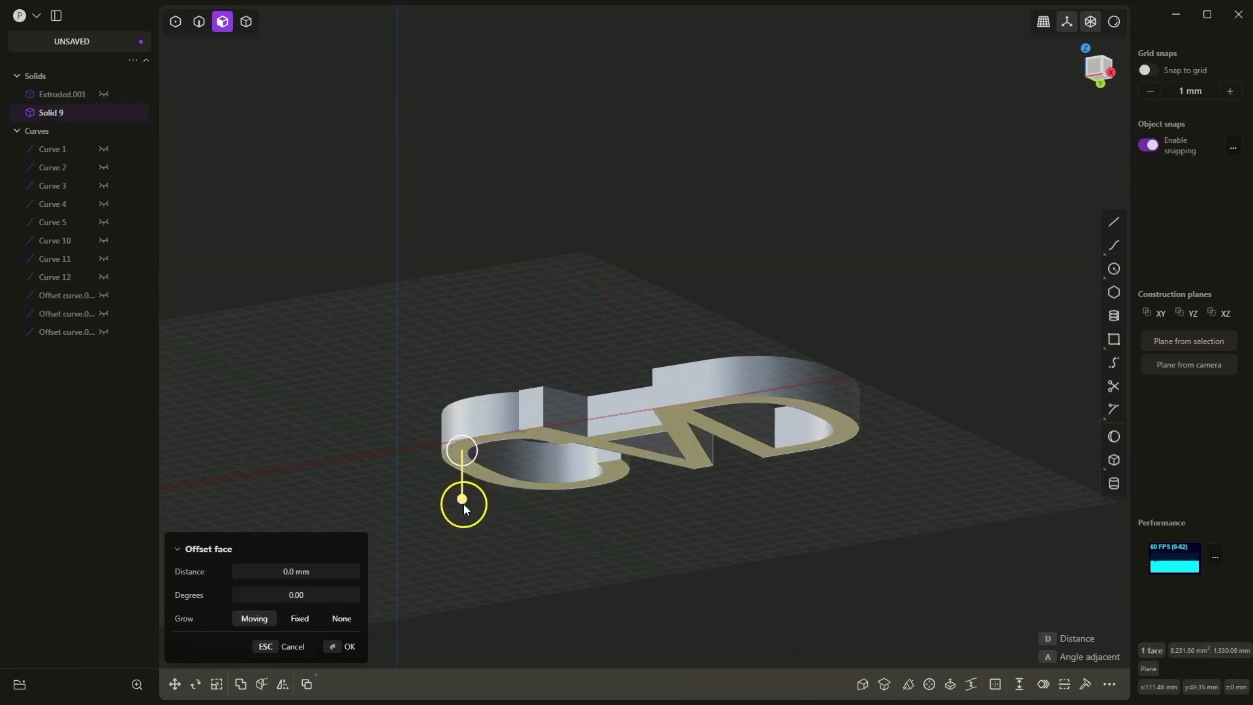
left_click_drag(463, 497, 464, 471)
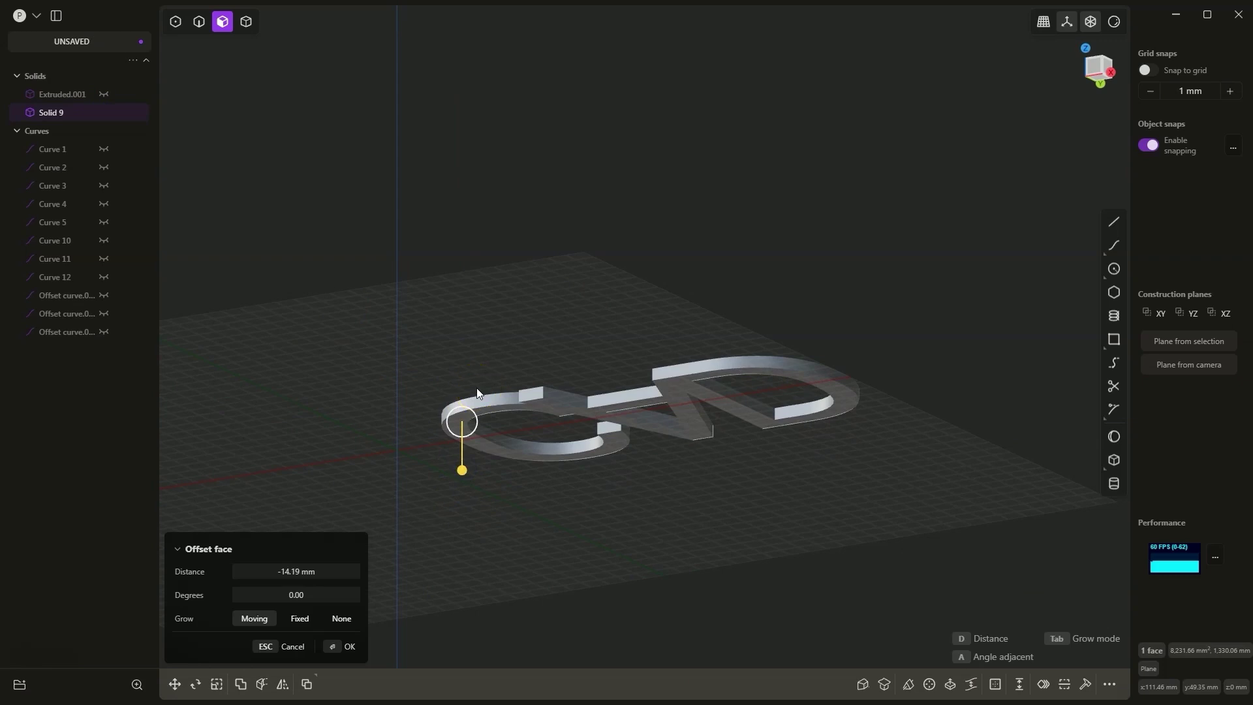
type("-16")
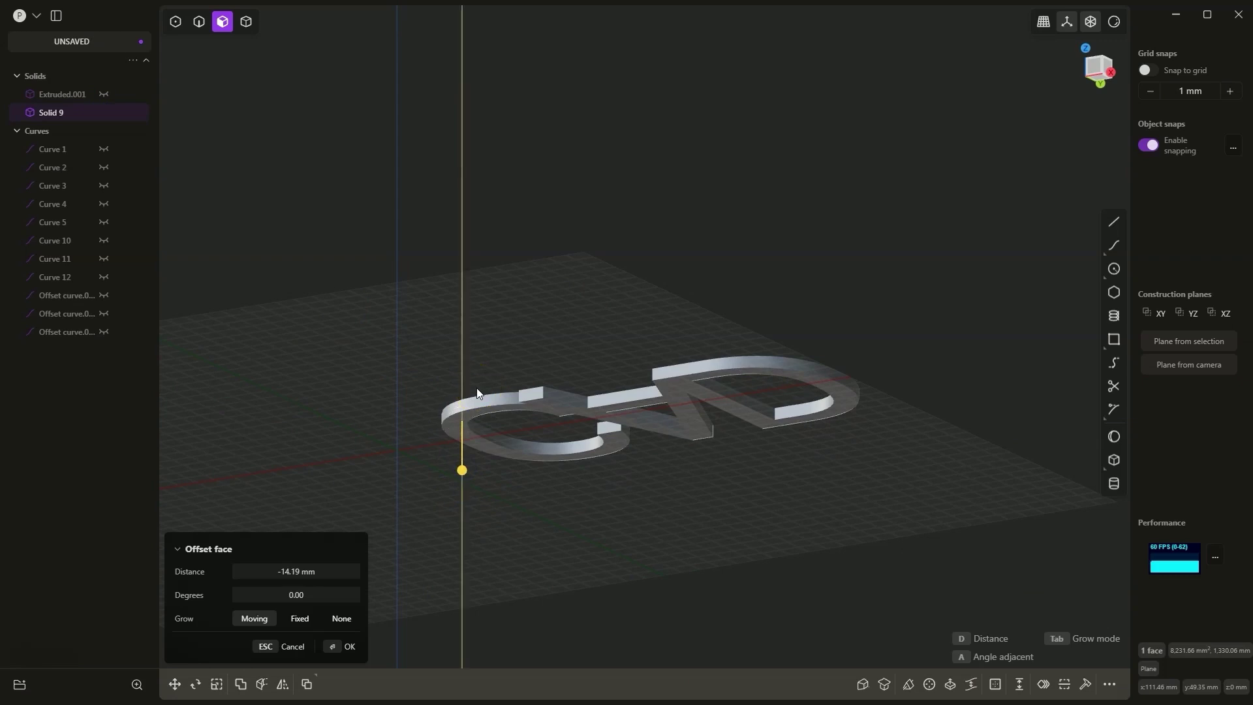
key("Return")
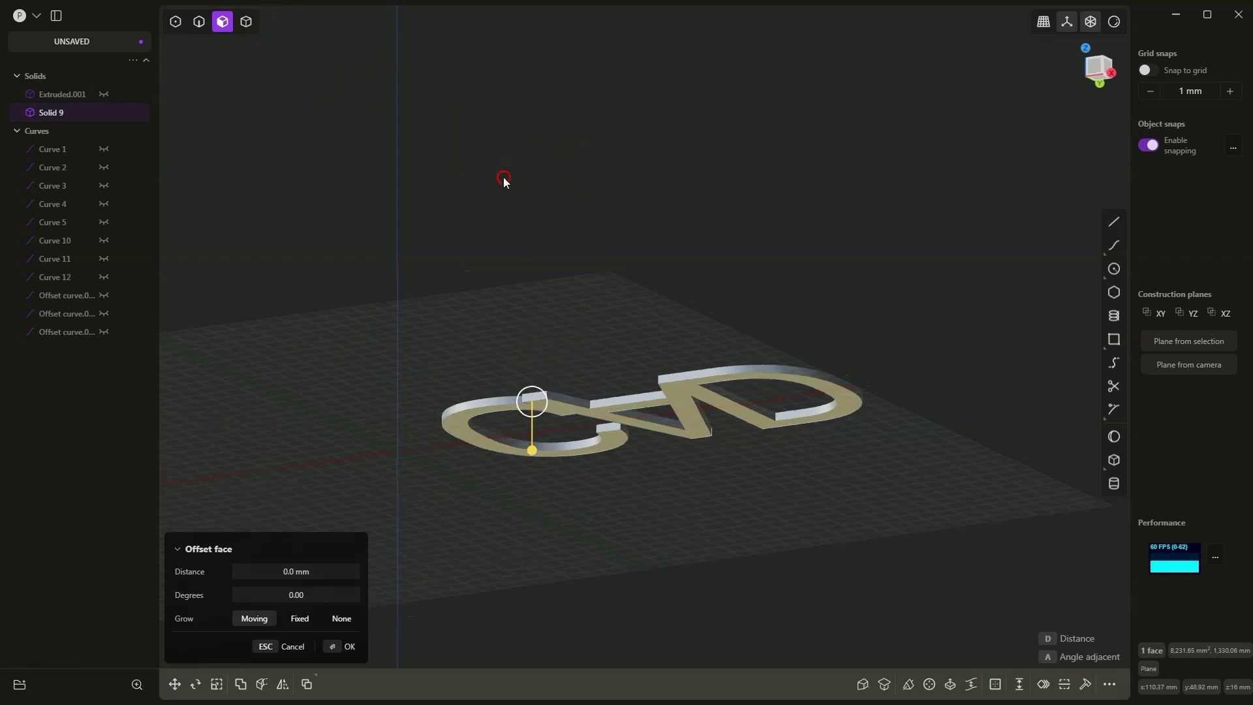
Select the whole thinned solid, Solid 9, in solid selection mode and move it 2 mm up along the Z axis
middle_click_drag(503, 181, 523, 261)
left_click(246, 22)
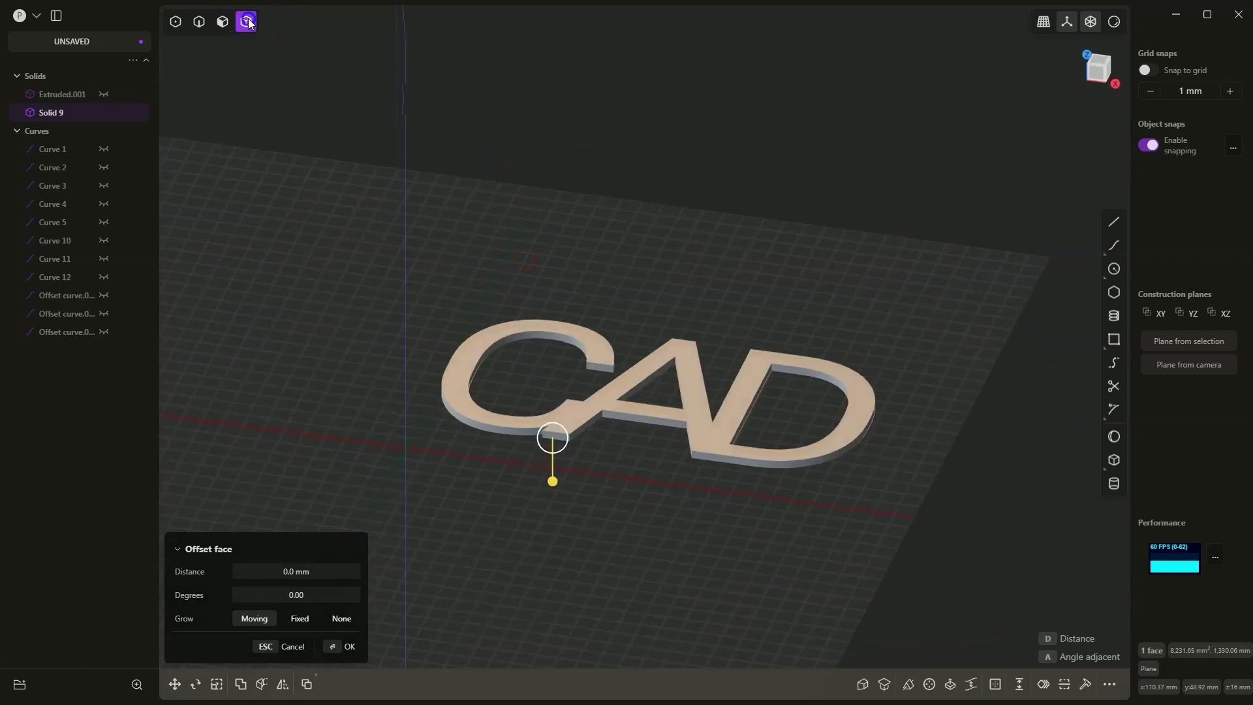
key("Escape")
left_click(613, 390)
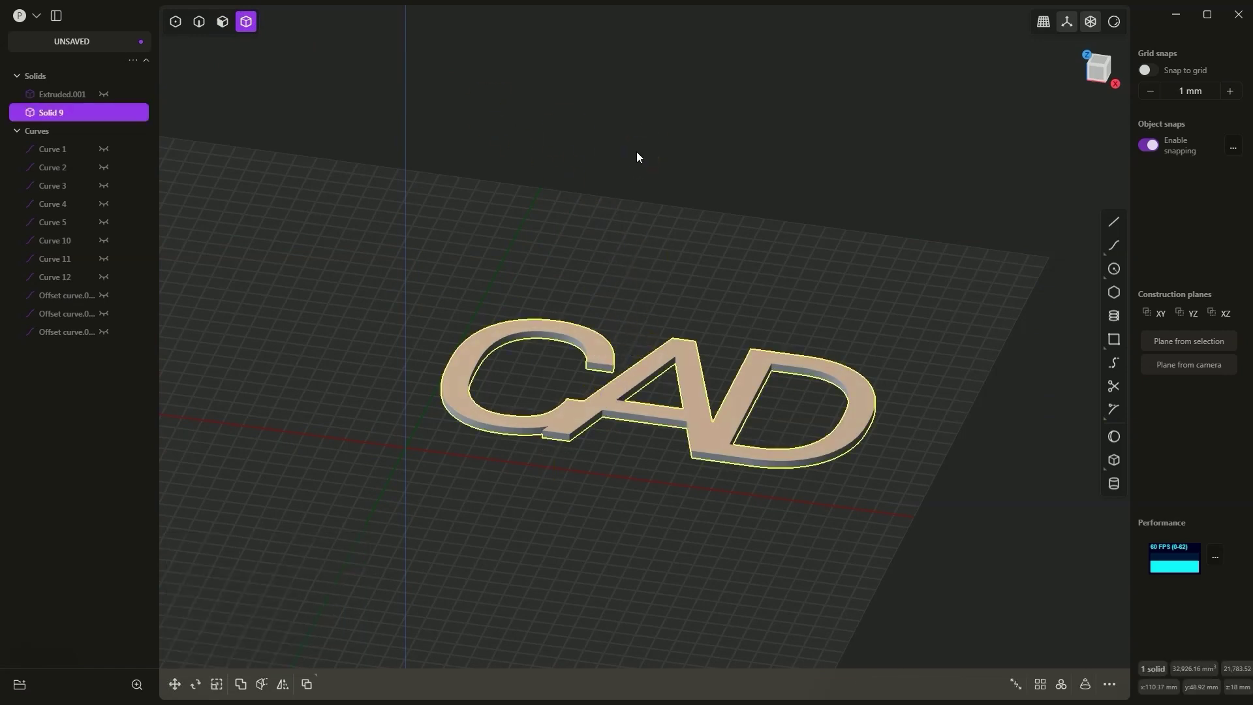
key("g")
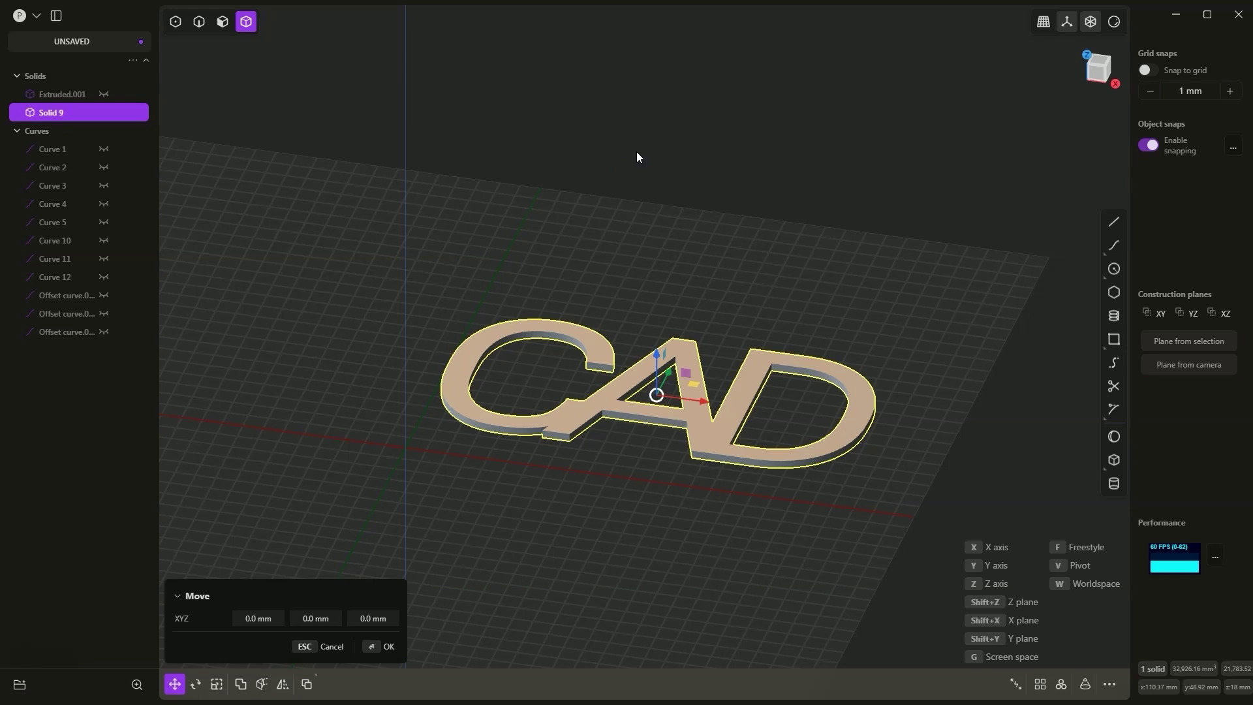
type("z")
type("2")
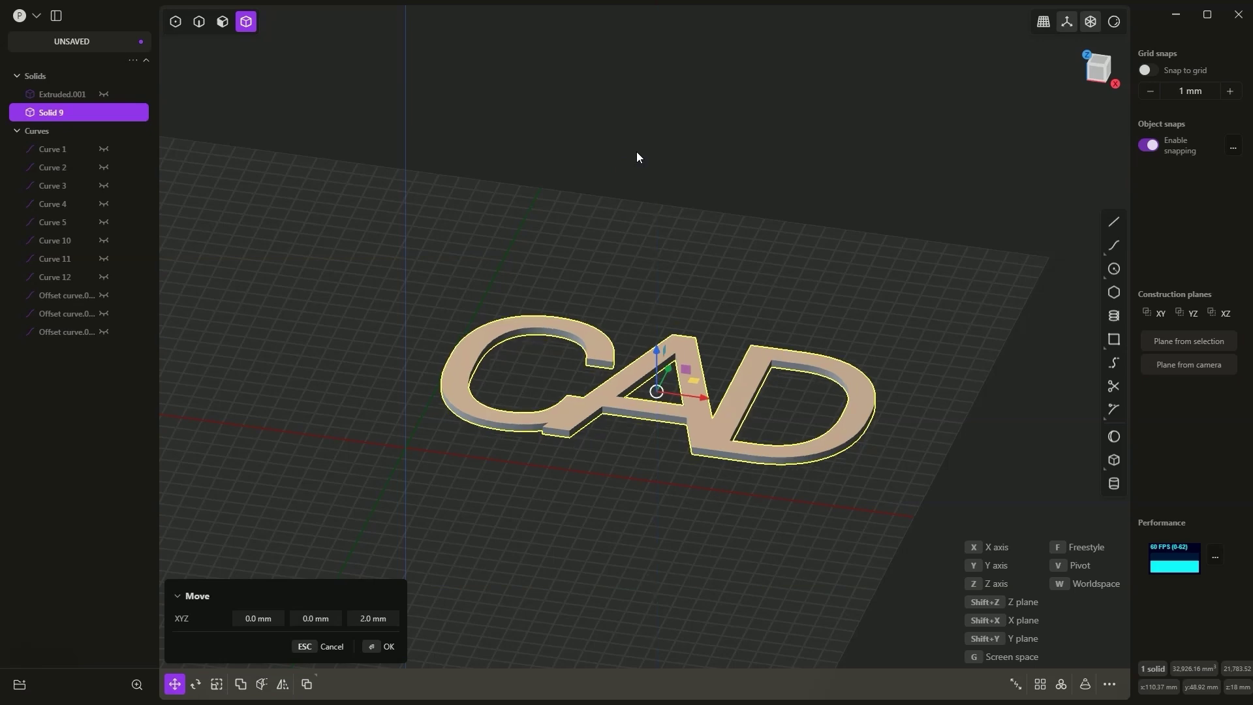
key("Return")
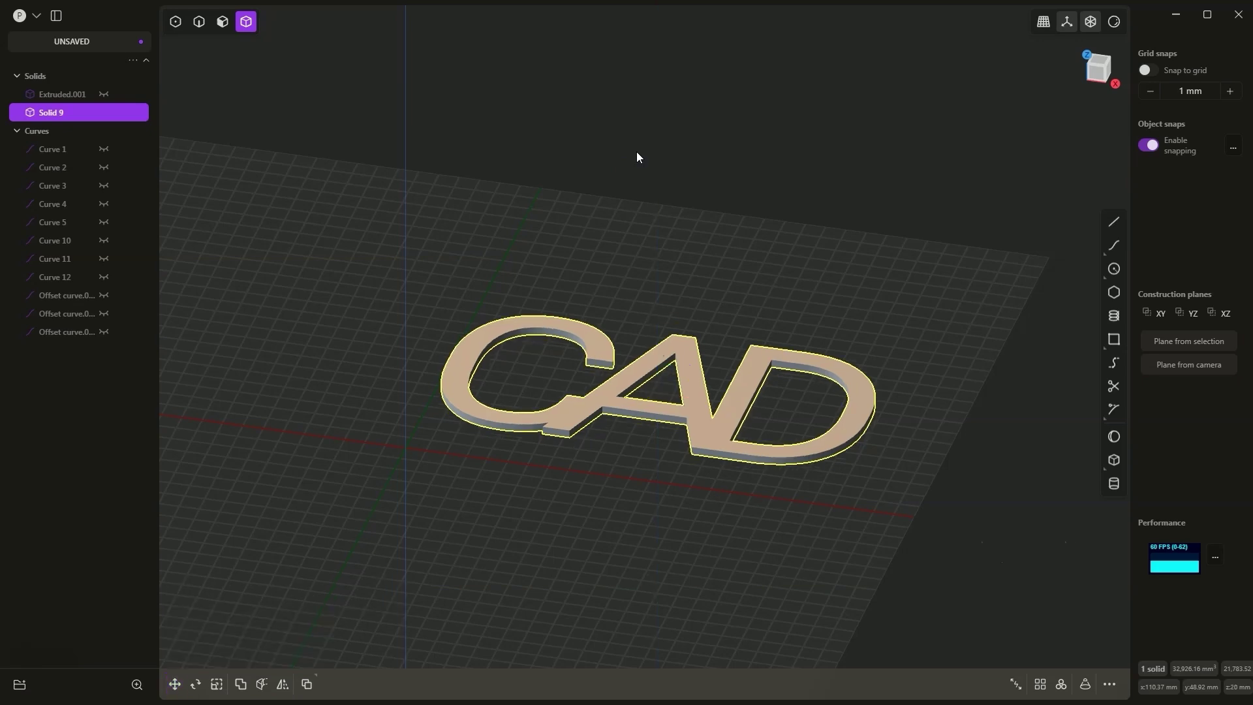
Show the hollowed body Extruded.001 and subtract it from Solid 9 with a Boolean Difference, keeping the tool body
left_click(105, 95)
mouse_move(607, 301)
middle_mouse_down()
mouse_move(611, 237)
mouse_move(606, 303)
middle_mouse_up()
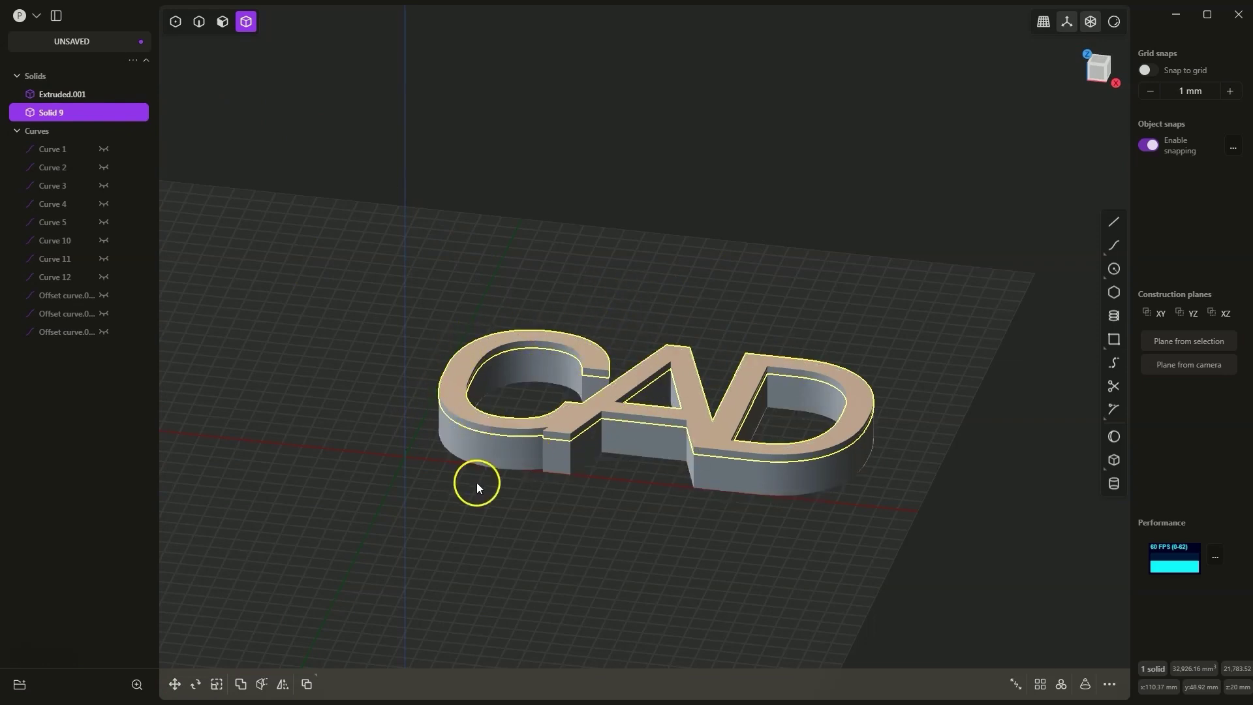
left_click(461, 340)
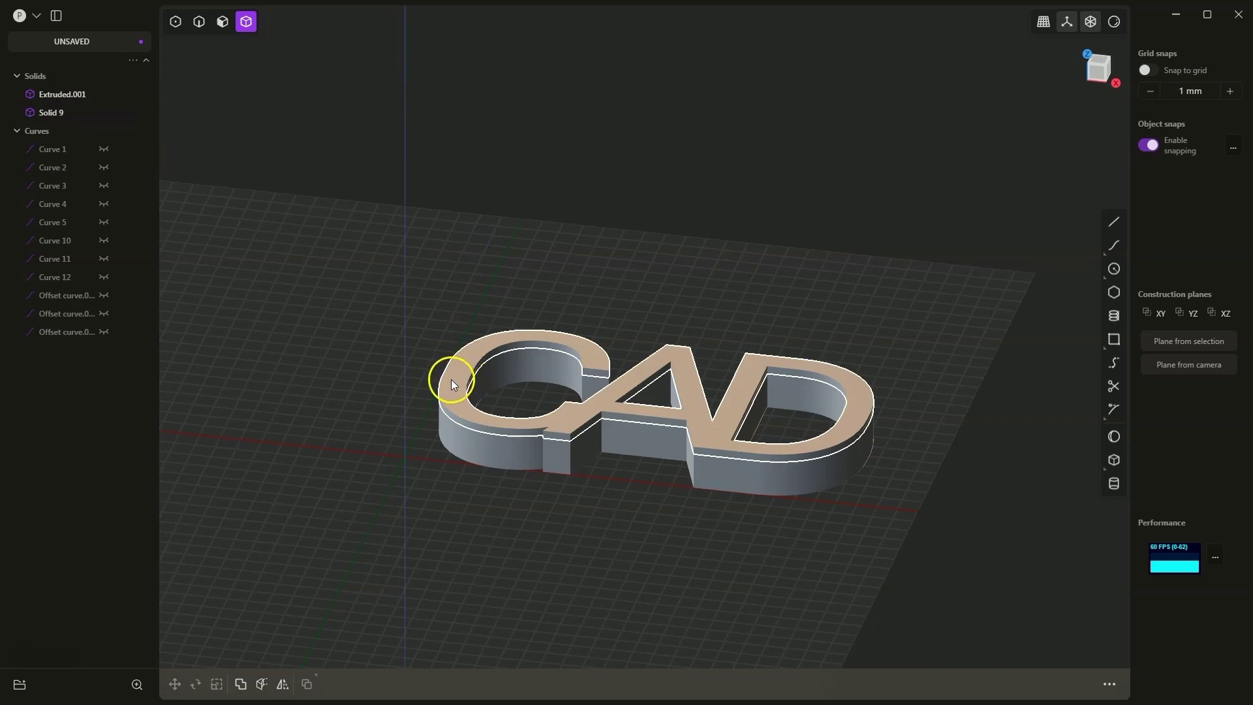
left_click(452, 379)
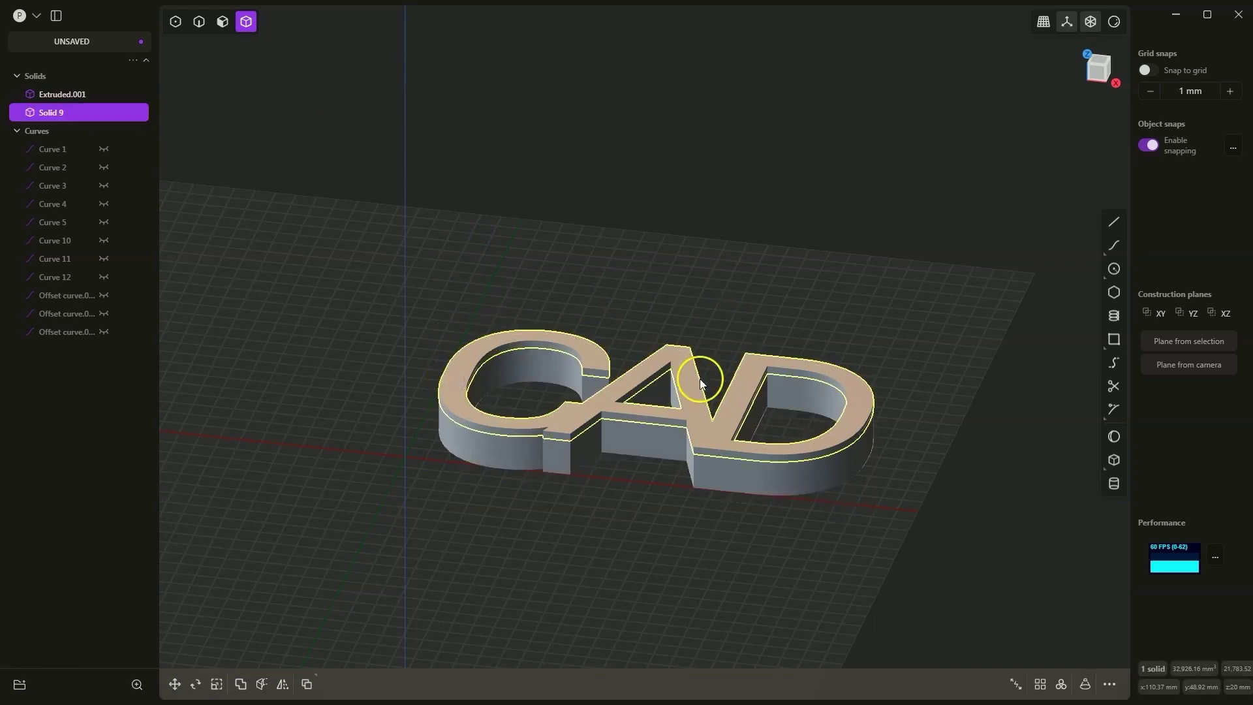
left_click(727, 477, "shift")
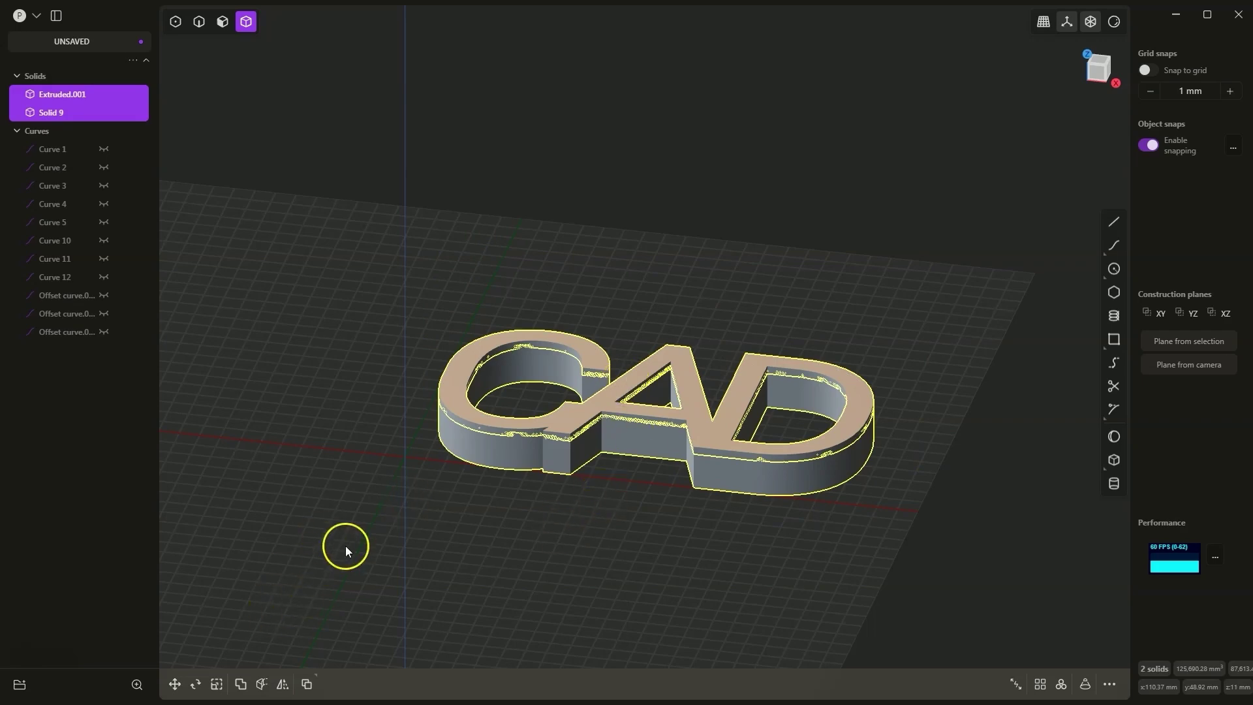
key("shift+b")
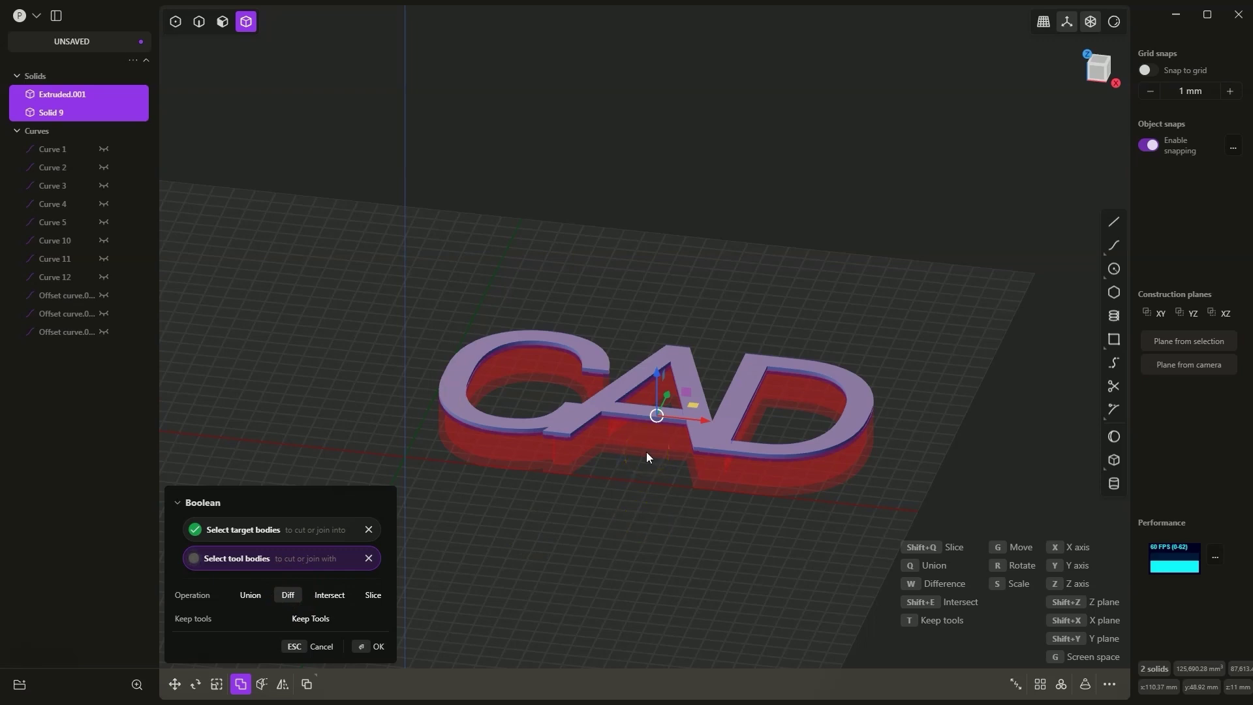
left_click(532, 456)
left_click(312, 623)
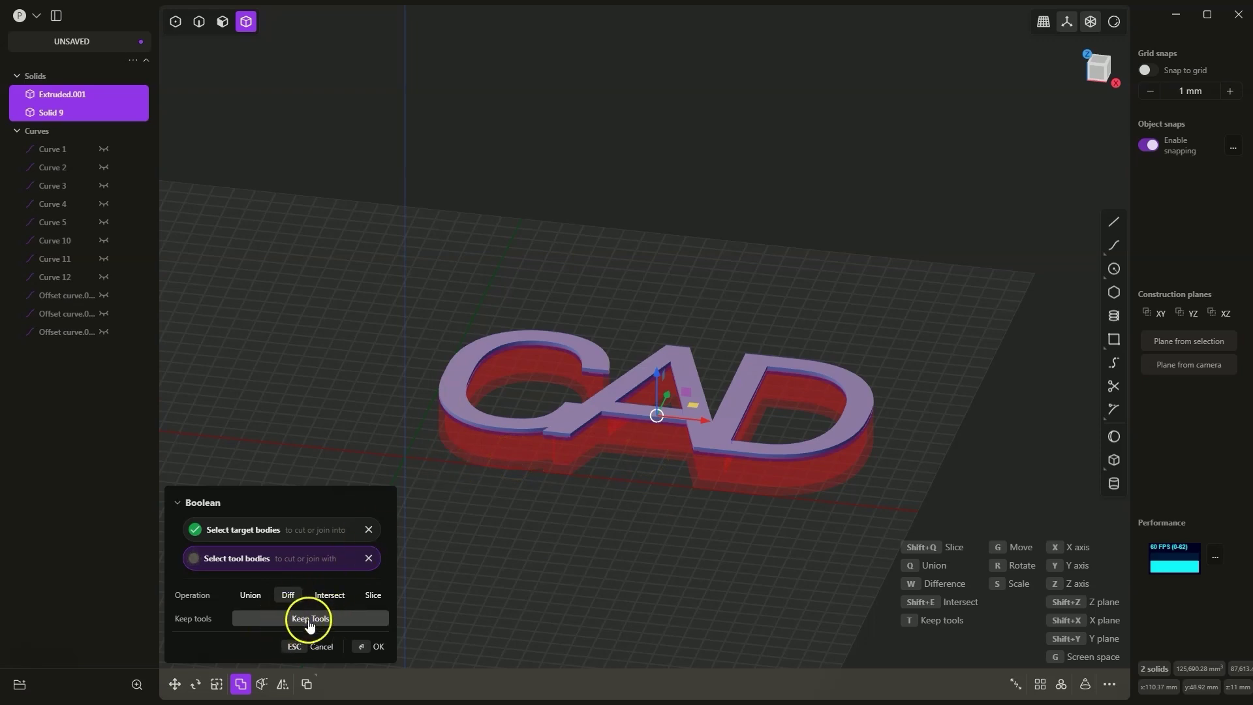
left_click(912, 620)
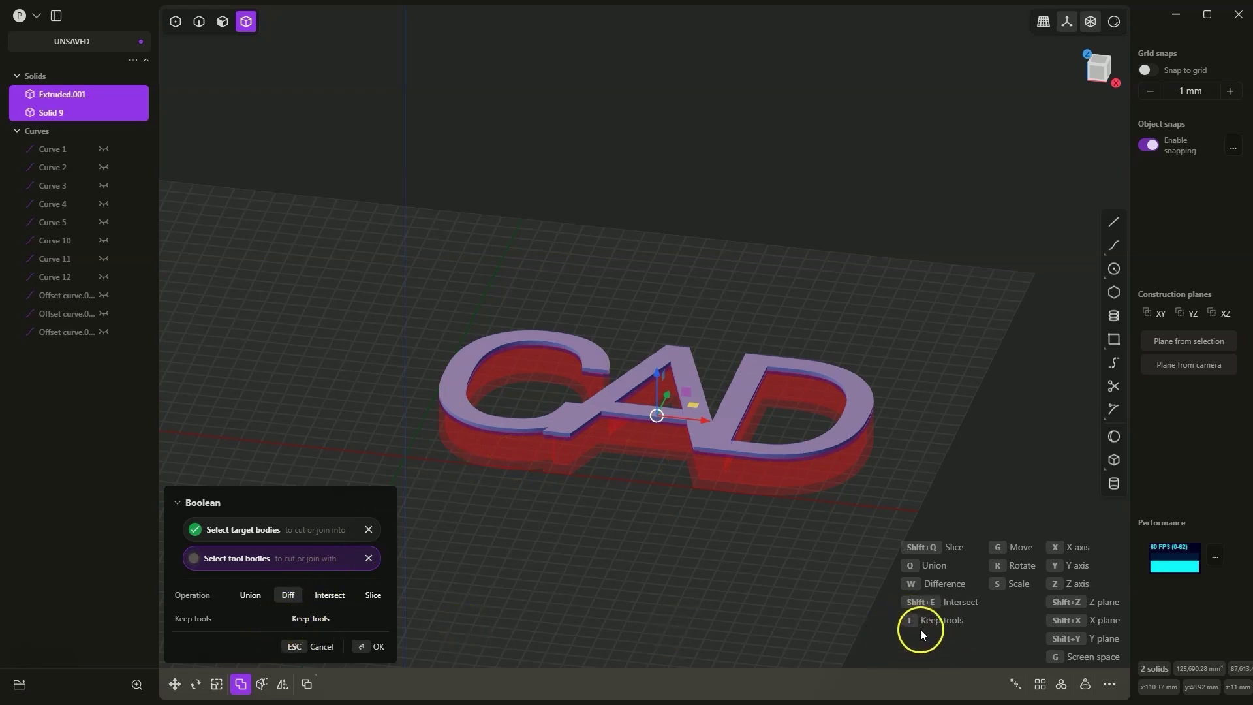
left_click(303, 619)
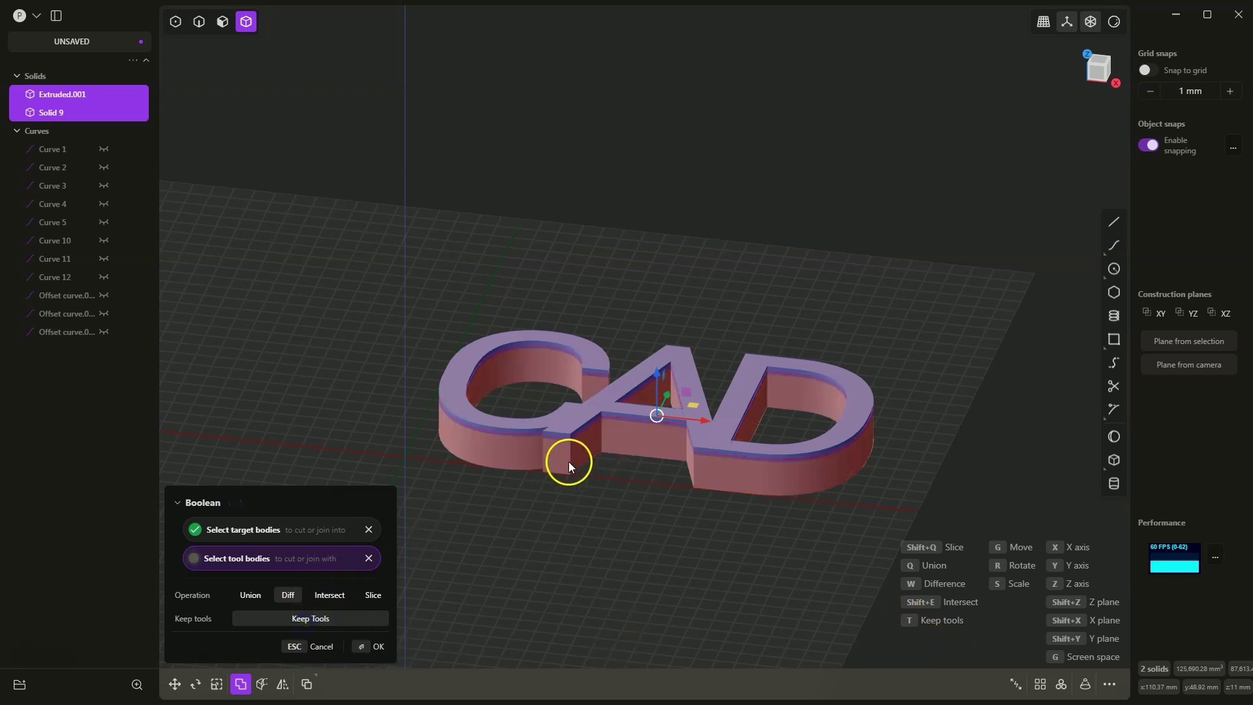
left_click(374, 646)
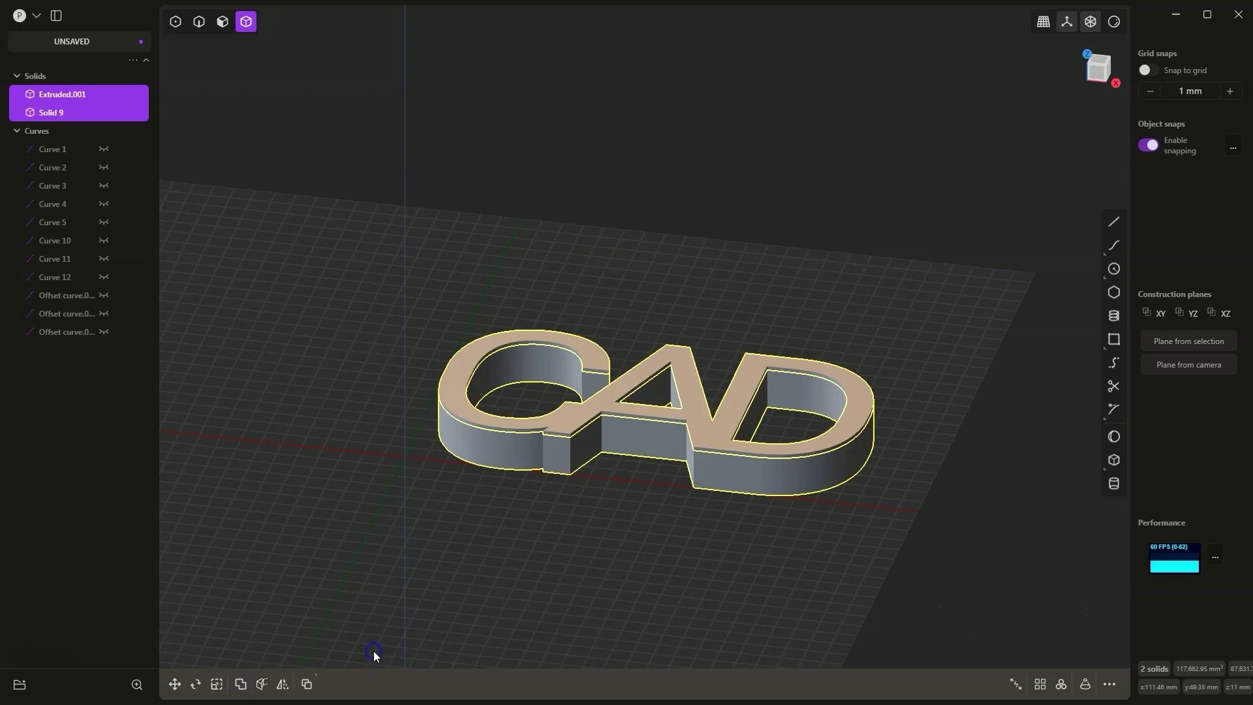
Move the cut lid, Solid 9, about 18.2 mm up along the Z axis, clear of the hollow letter body
left_click(534, 235)
left_click(460, 393)
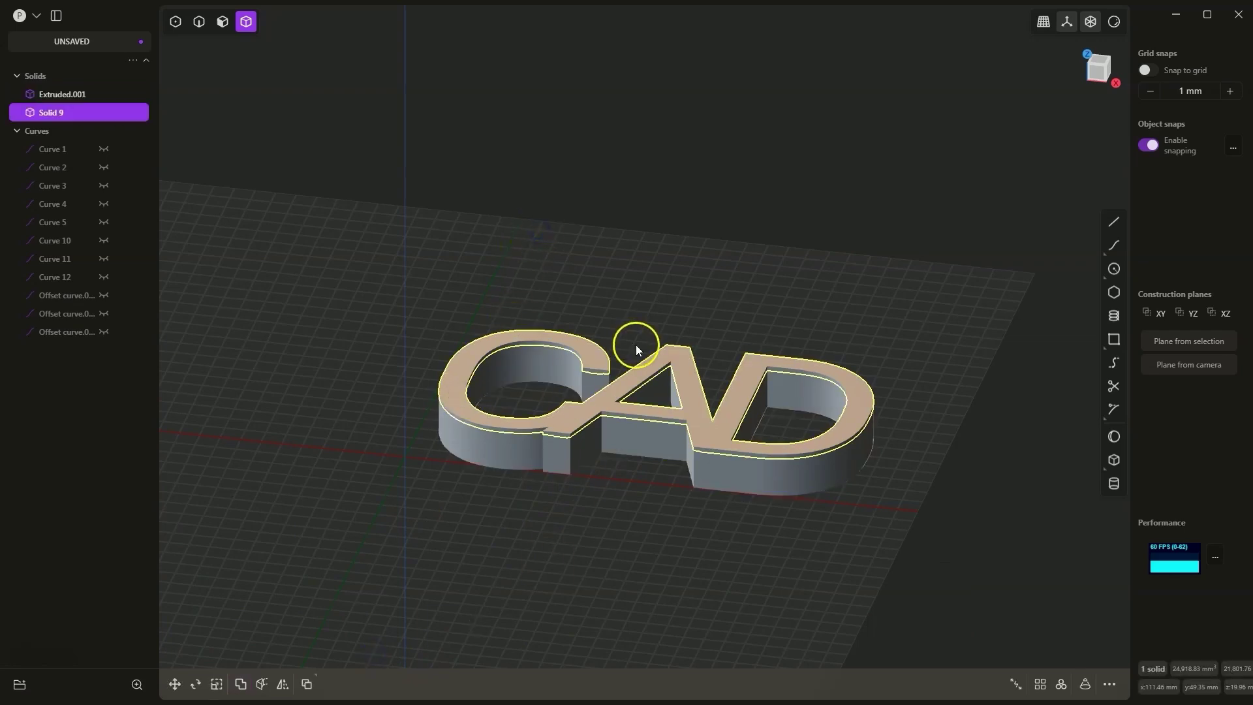
key("g")
left_click_drag(654, 365, 655, 330)
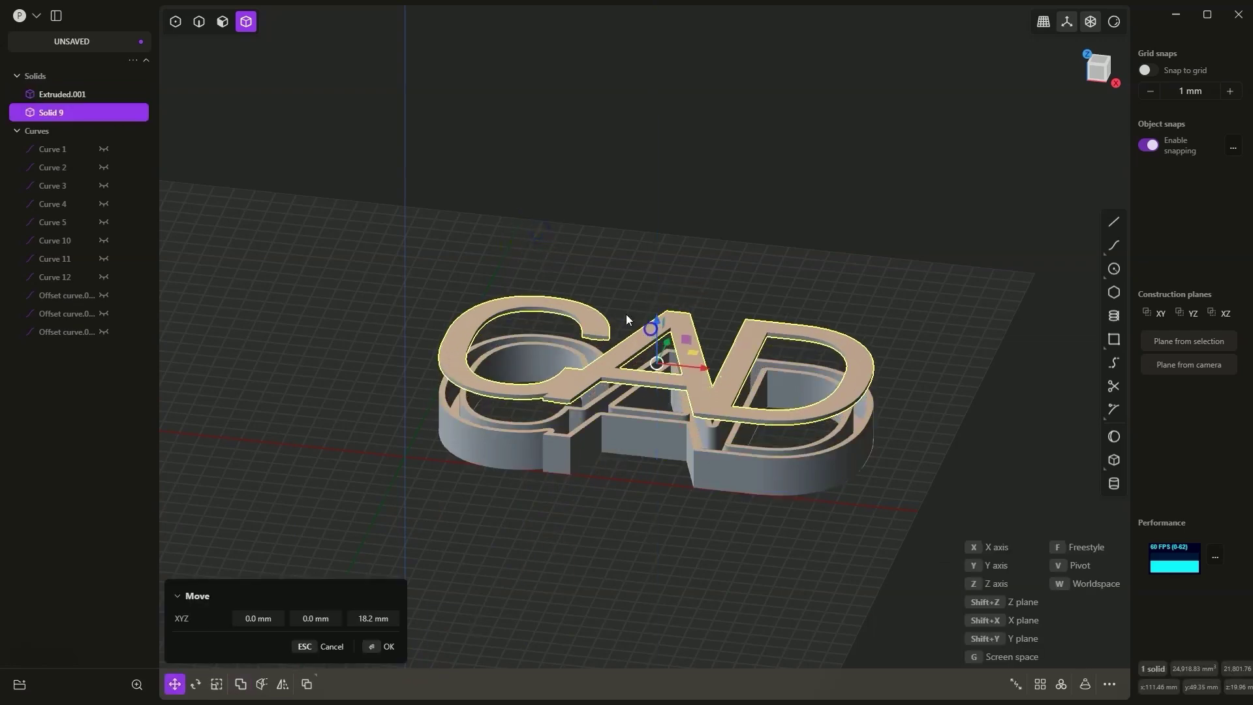
right_click(605, 241)
middle_click_drag(616, 488, 616, 443)
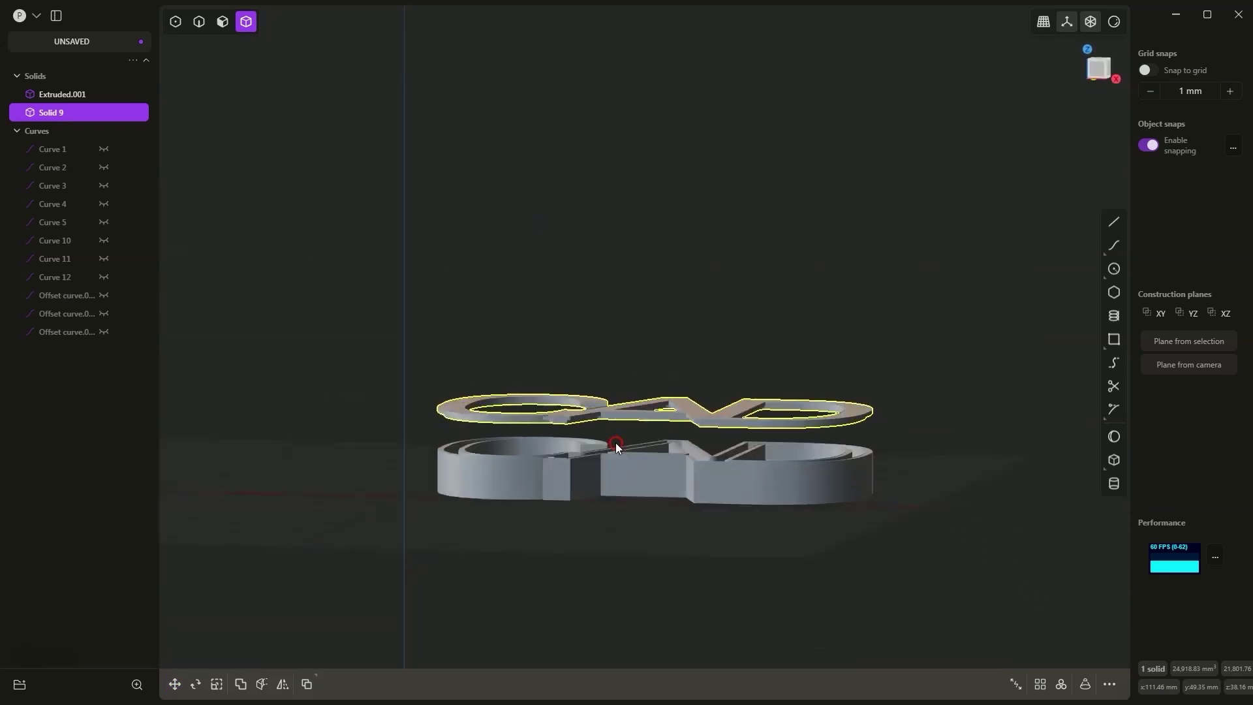
right_click_drag(616, 443, 652, 502)
Clear the selection and change the viewport shading of both solids to the glossy red material
left_click(542, 264)
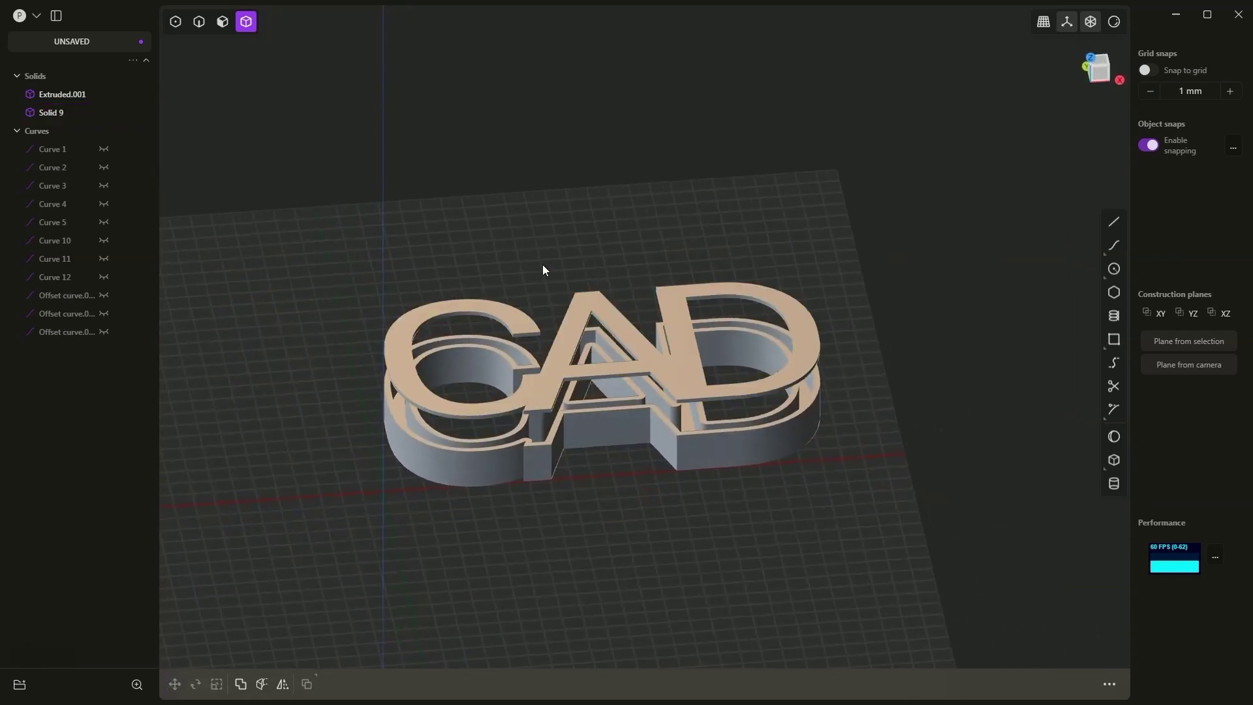
left_click(1114, 22)
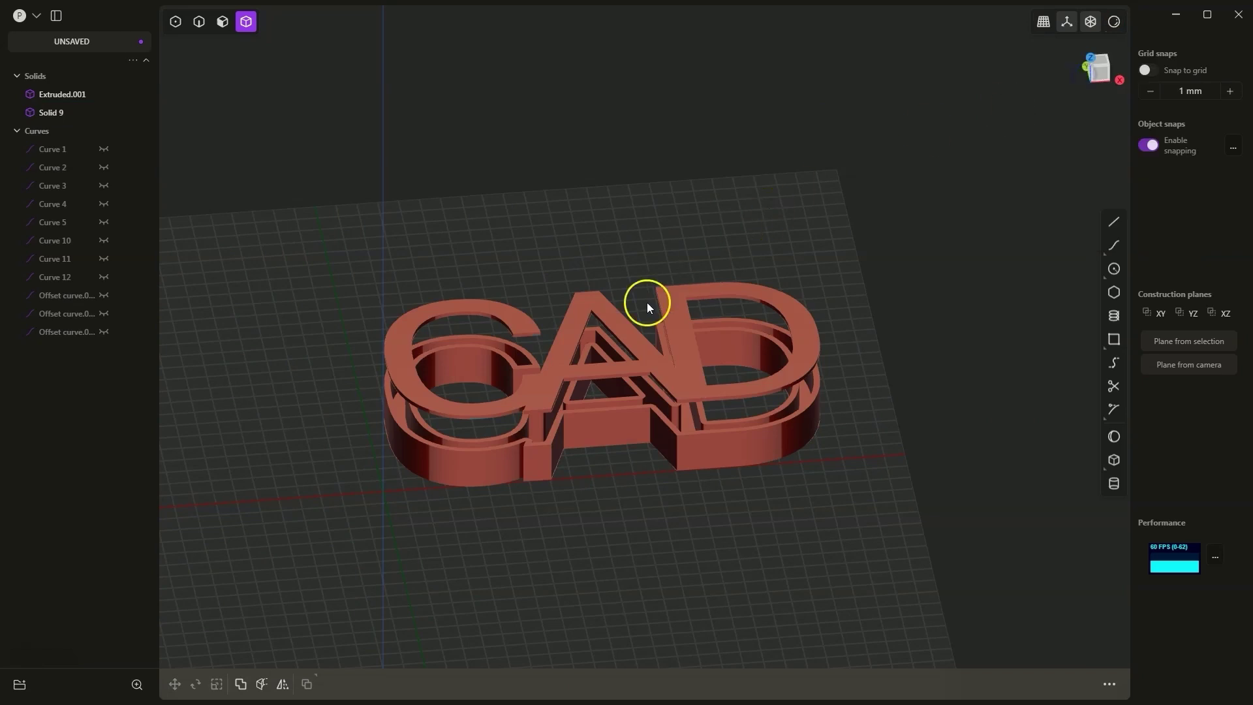
scroll(649, 299, "up", 5)
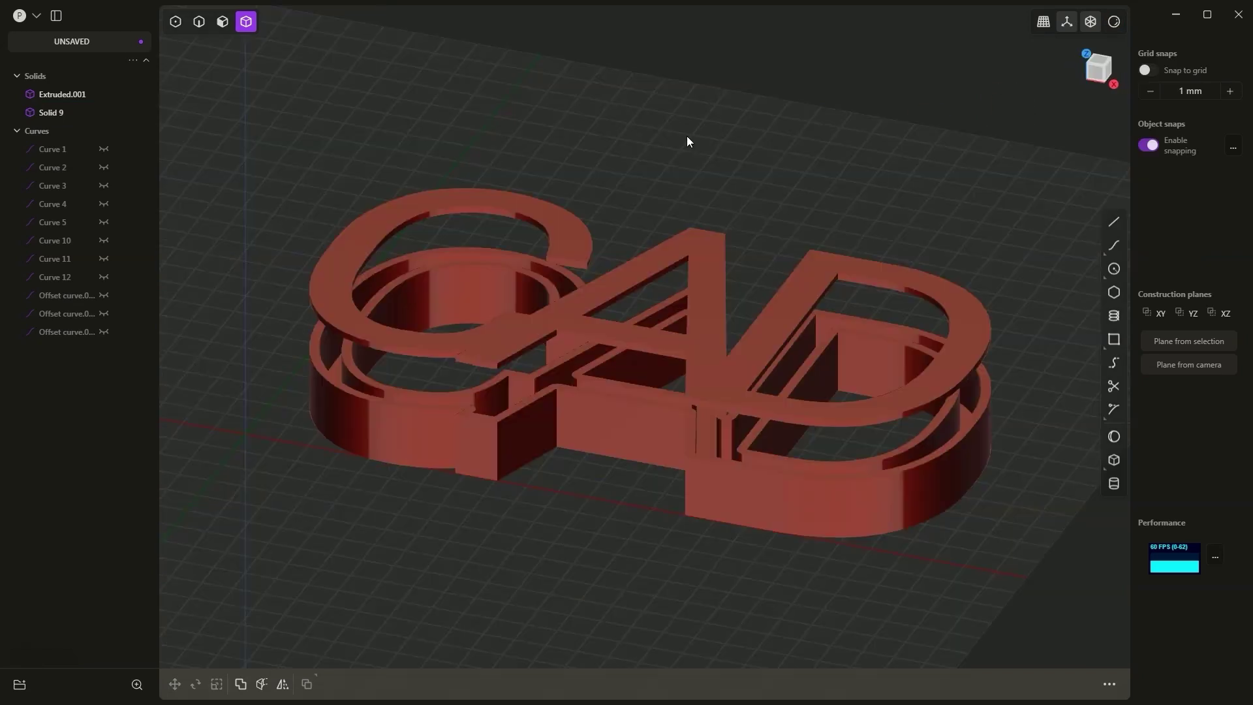